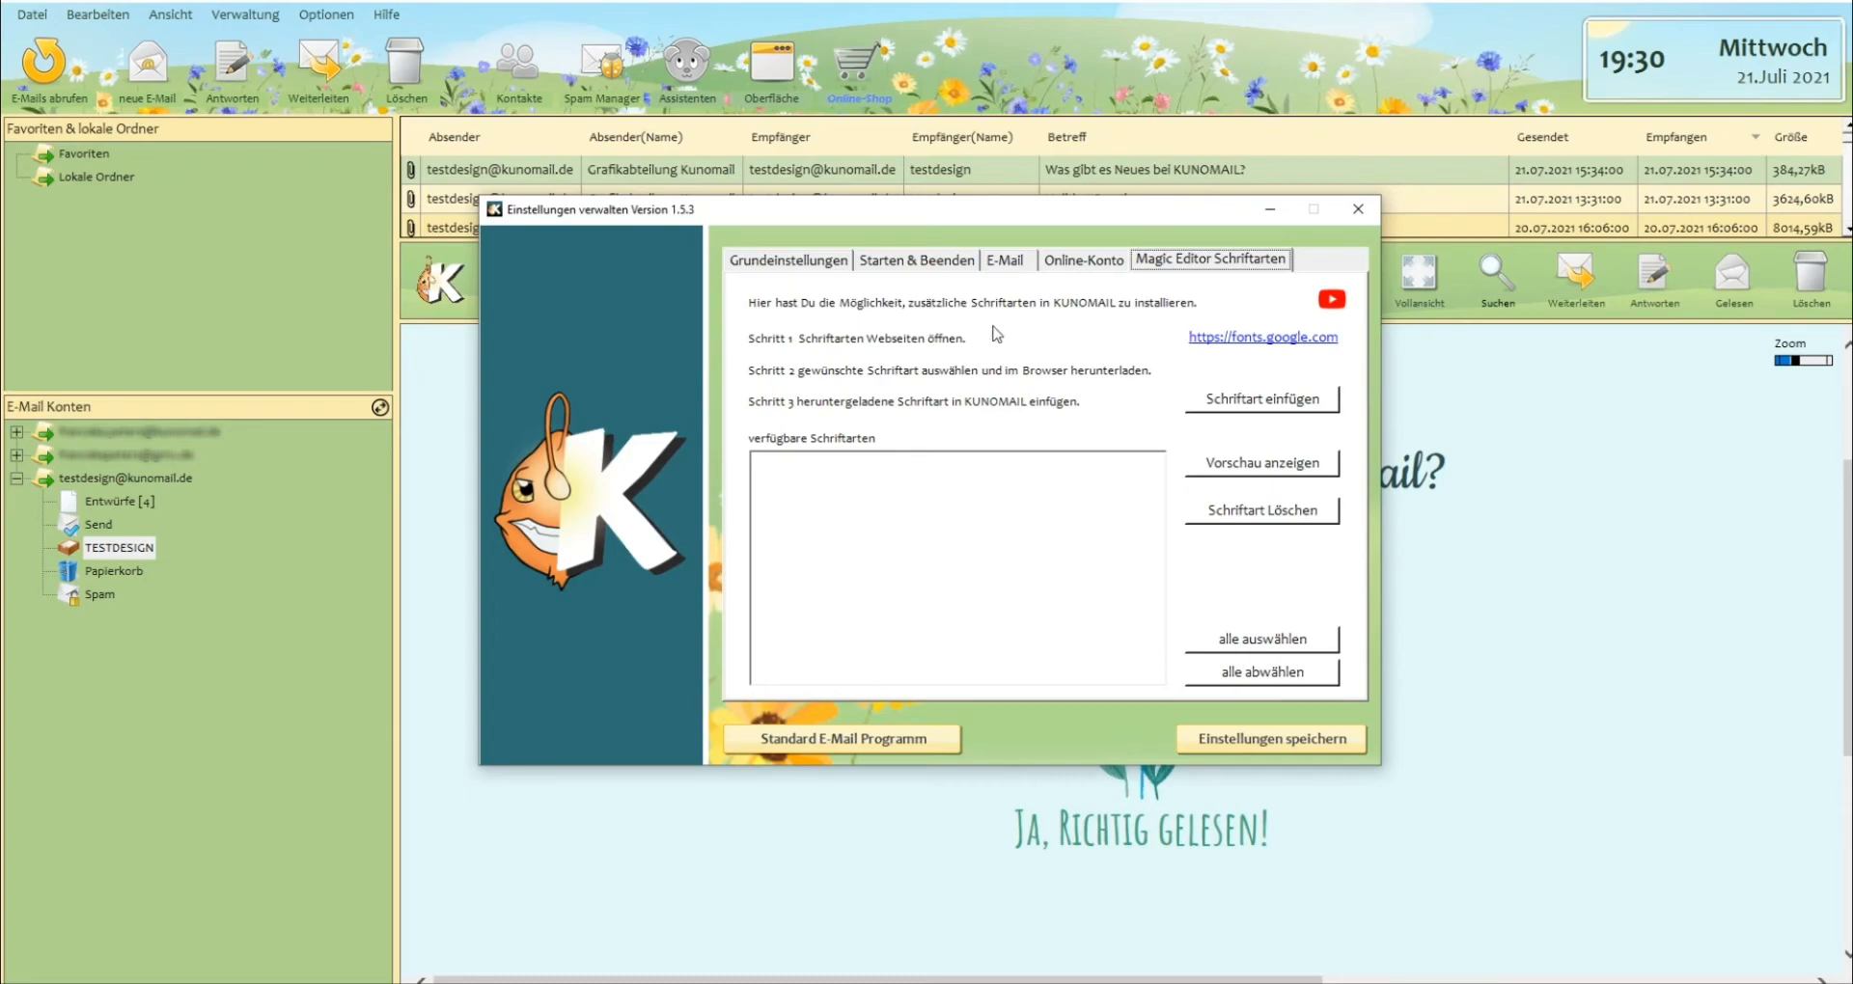
# Open the linked Google Fonts website and look through the range of available font families.
pyautogui.click(1264, 337)
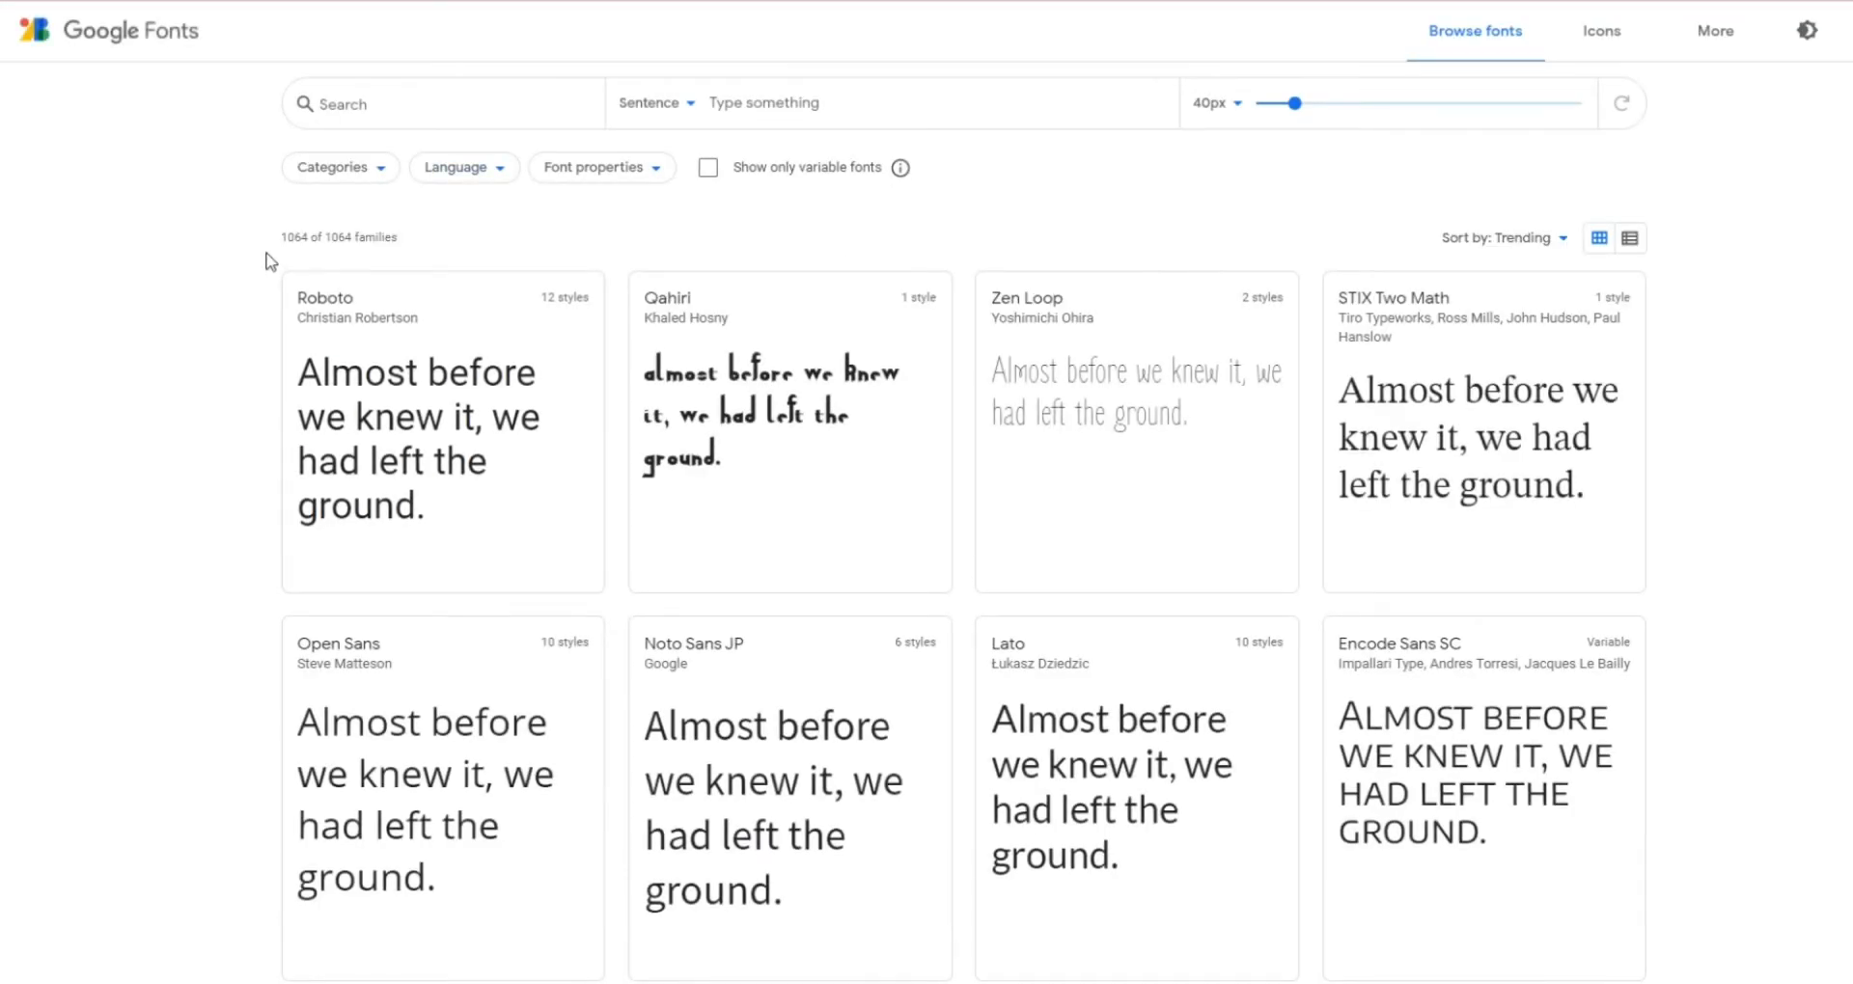
pyautogui.moveTo(278, 235)
pyautogui.mouseDown()
pyautogui.moveTo(337, 237)
pyautogui.moveTo(277, 233)
pyautogui.mouseUp()
pyautogui.moveTo(406, 239); pyautogui.dragTo(280, 237)
pyautogui.click(280, 236)
pyautogui.tripleClick(282, 234)
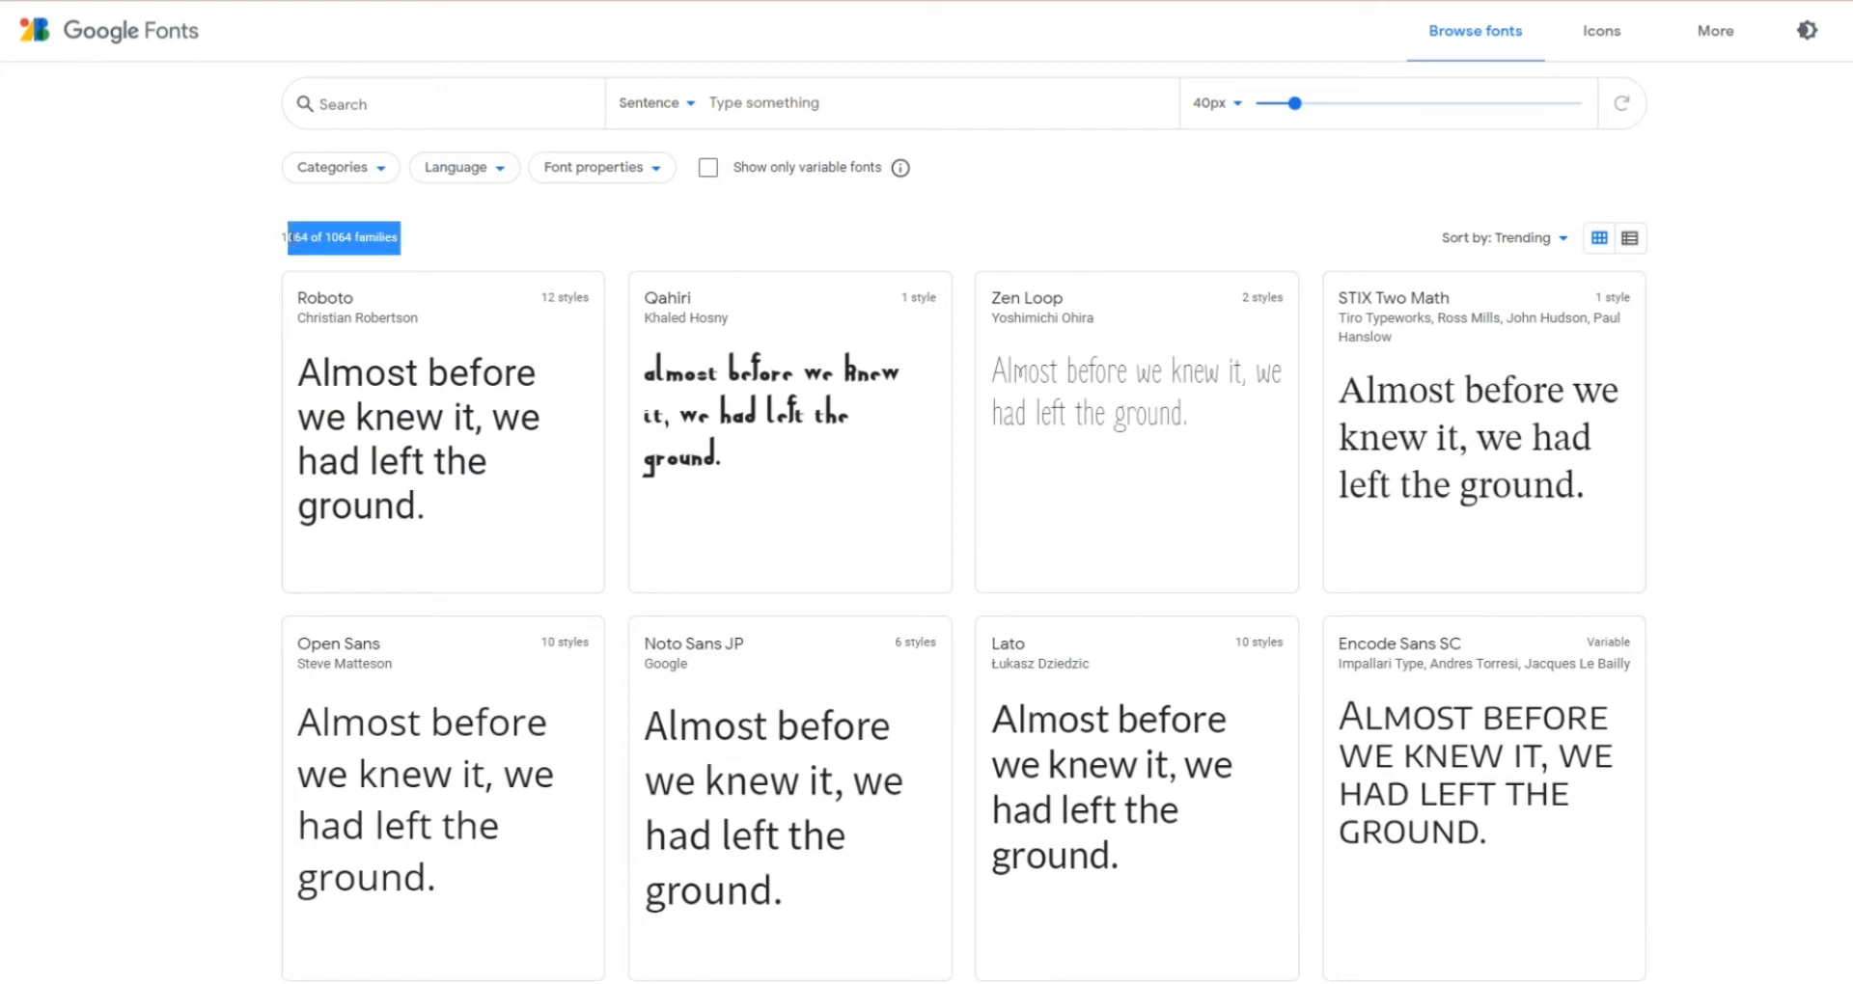
pyautogui.scroll(-6, 675, 328)
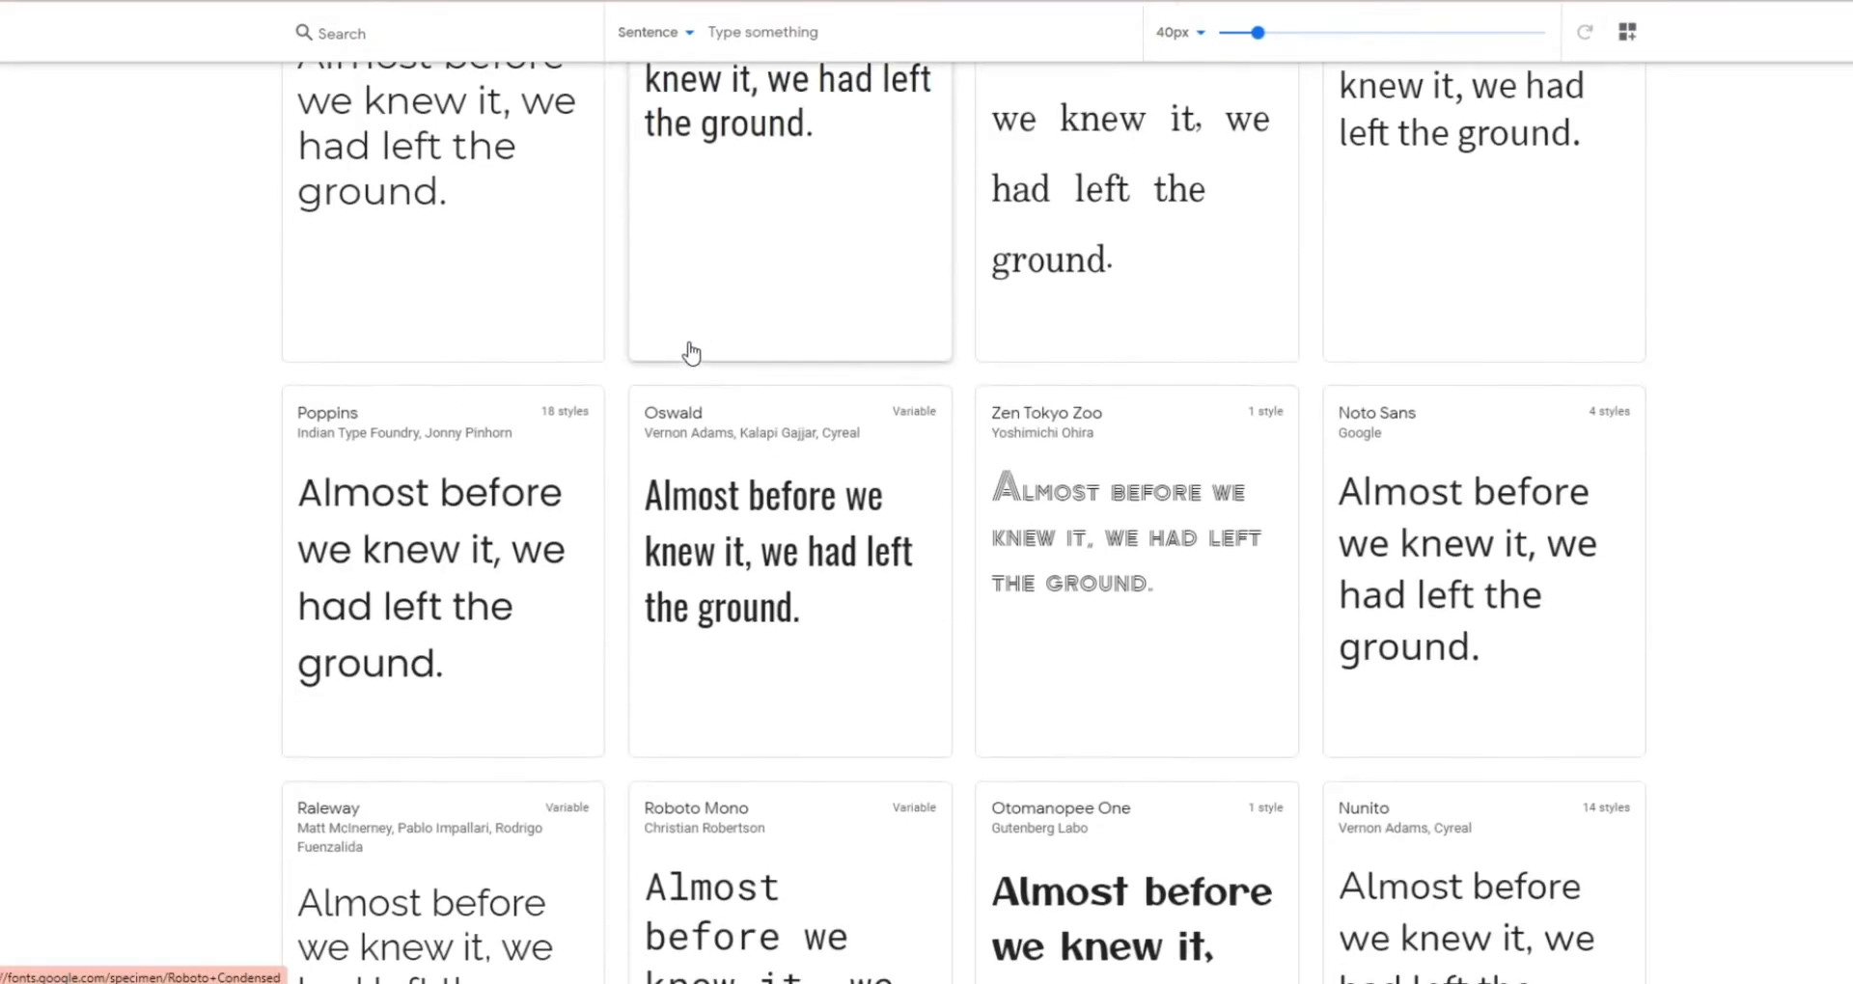
pyautogui.scroll(-15, 690, 354)
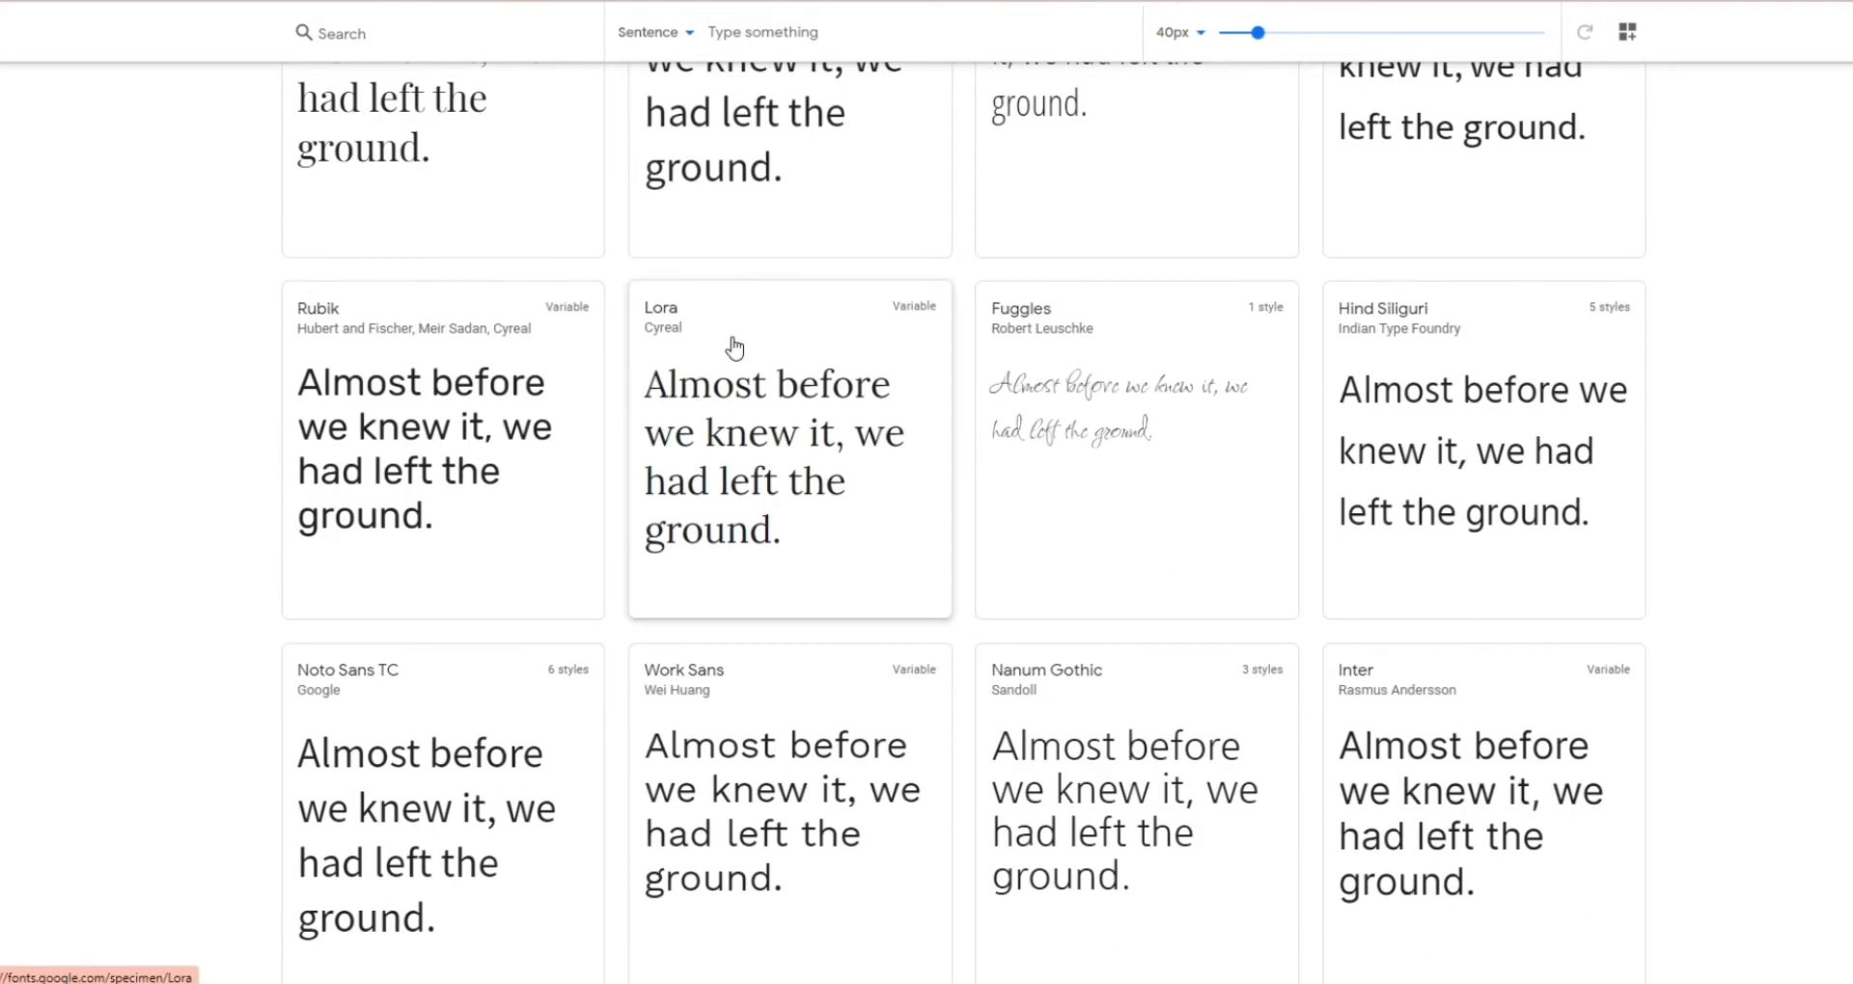
pyautogui.scroll(20, 735, 347)
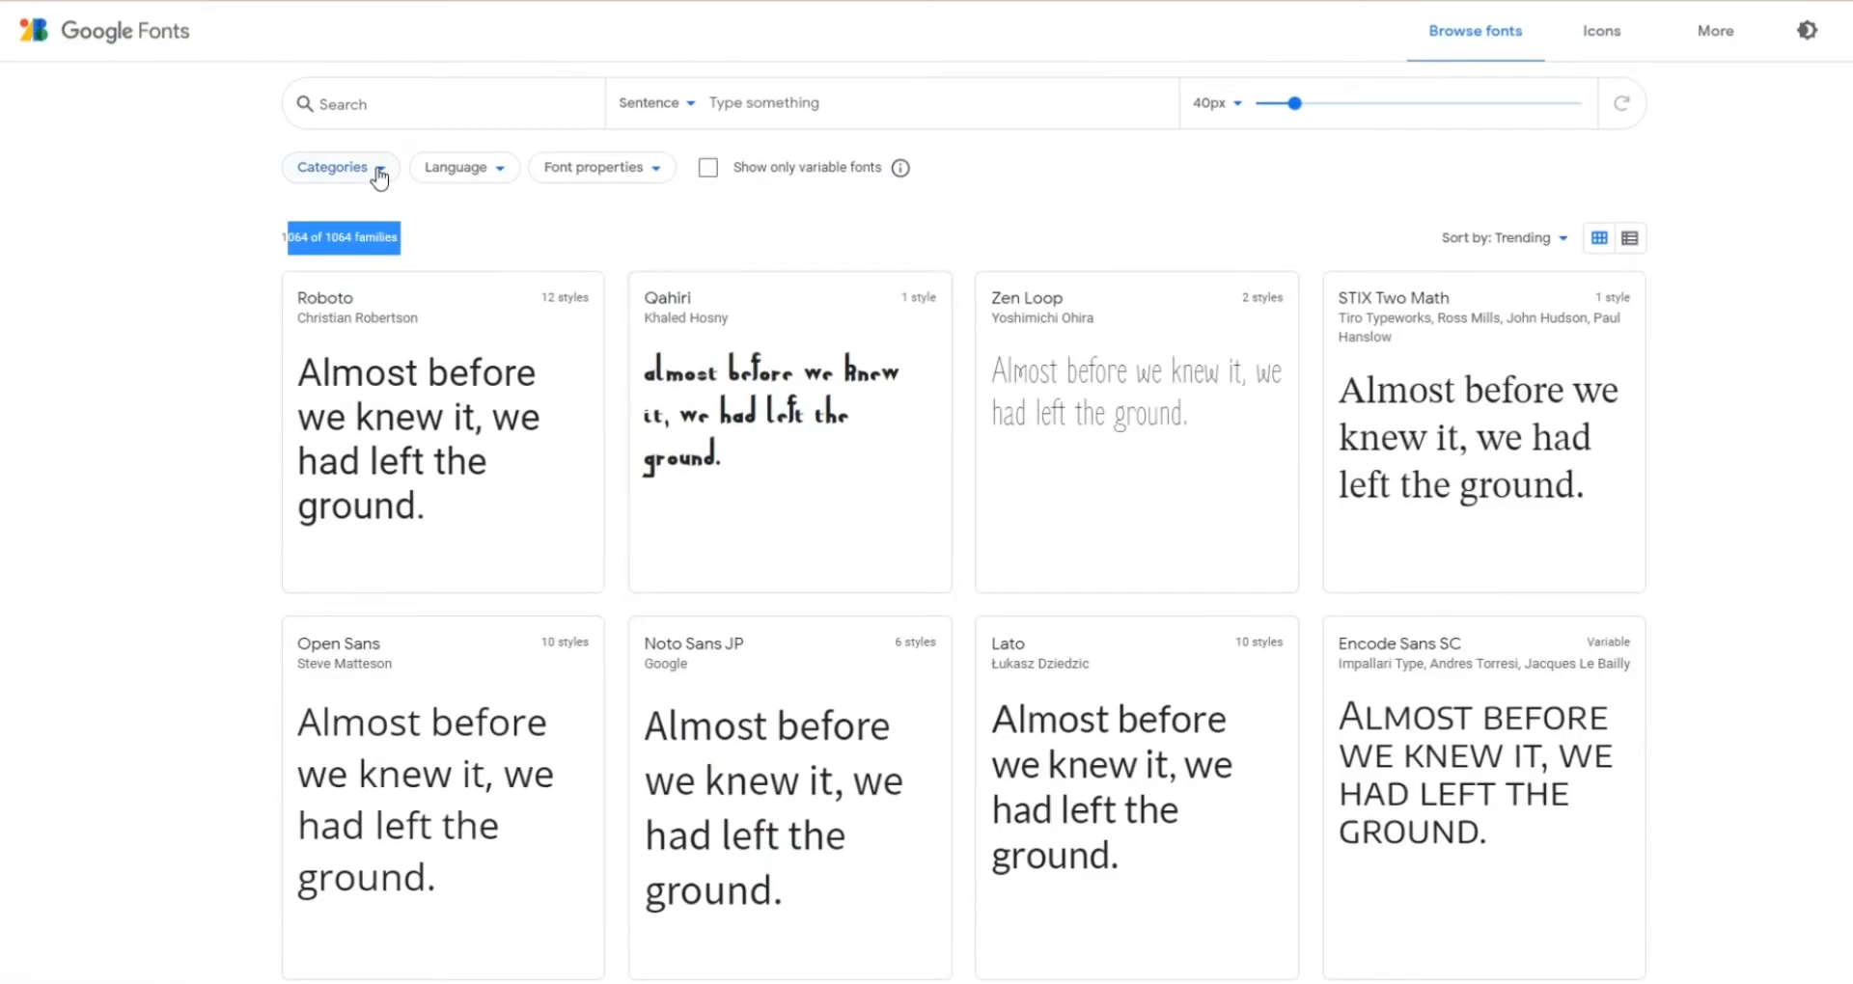
pyautogui.click(379, 170)
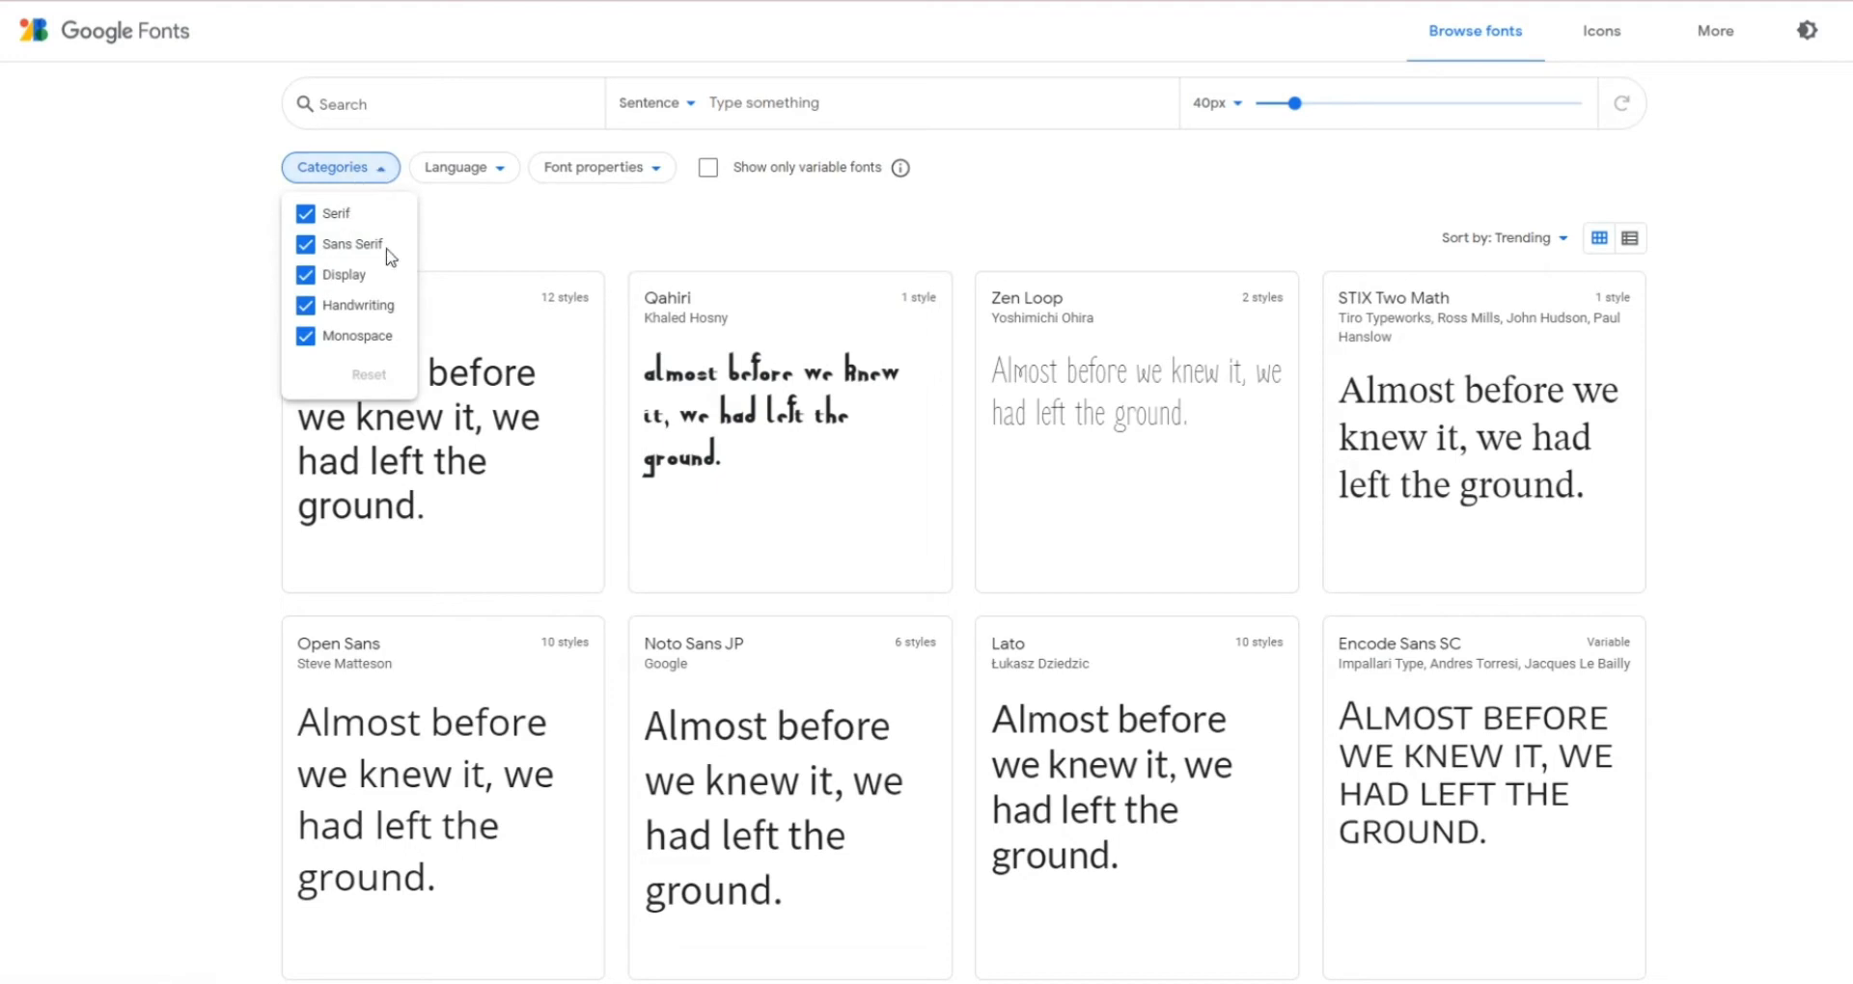
pyautogui.click(305, 215)
pyautogui.click(307, 245)
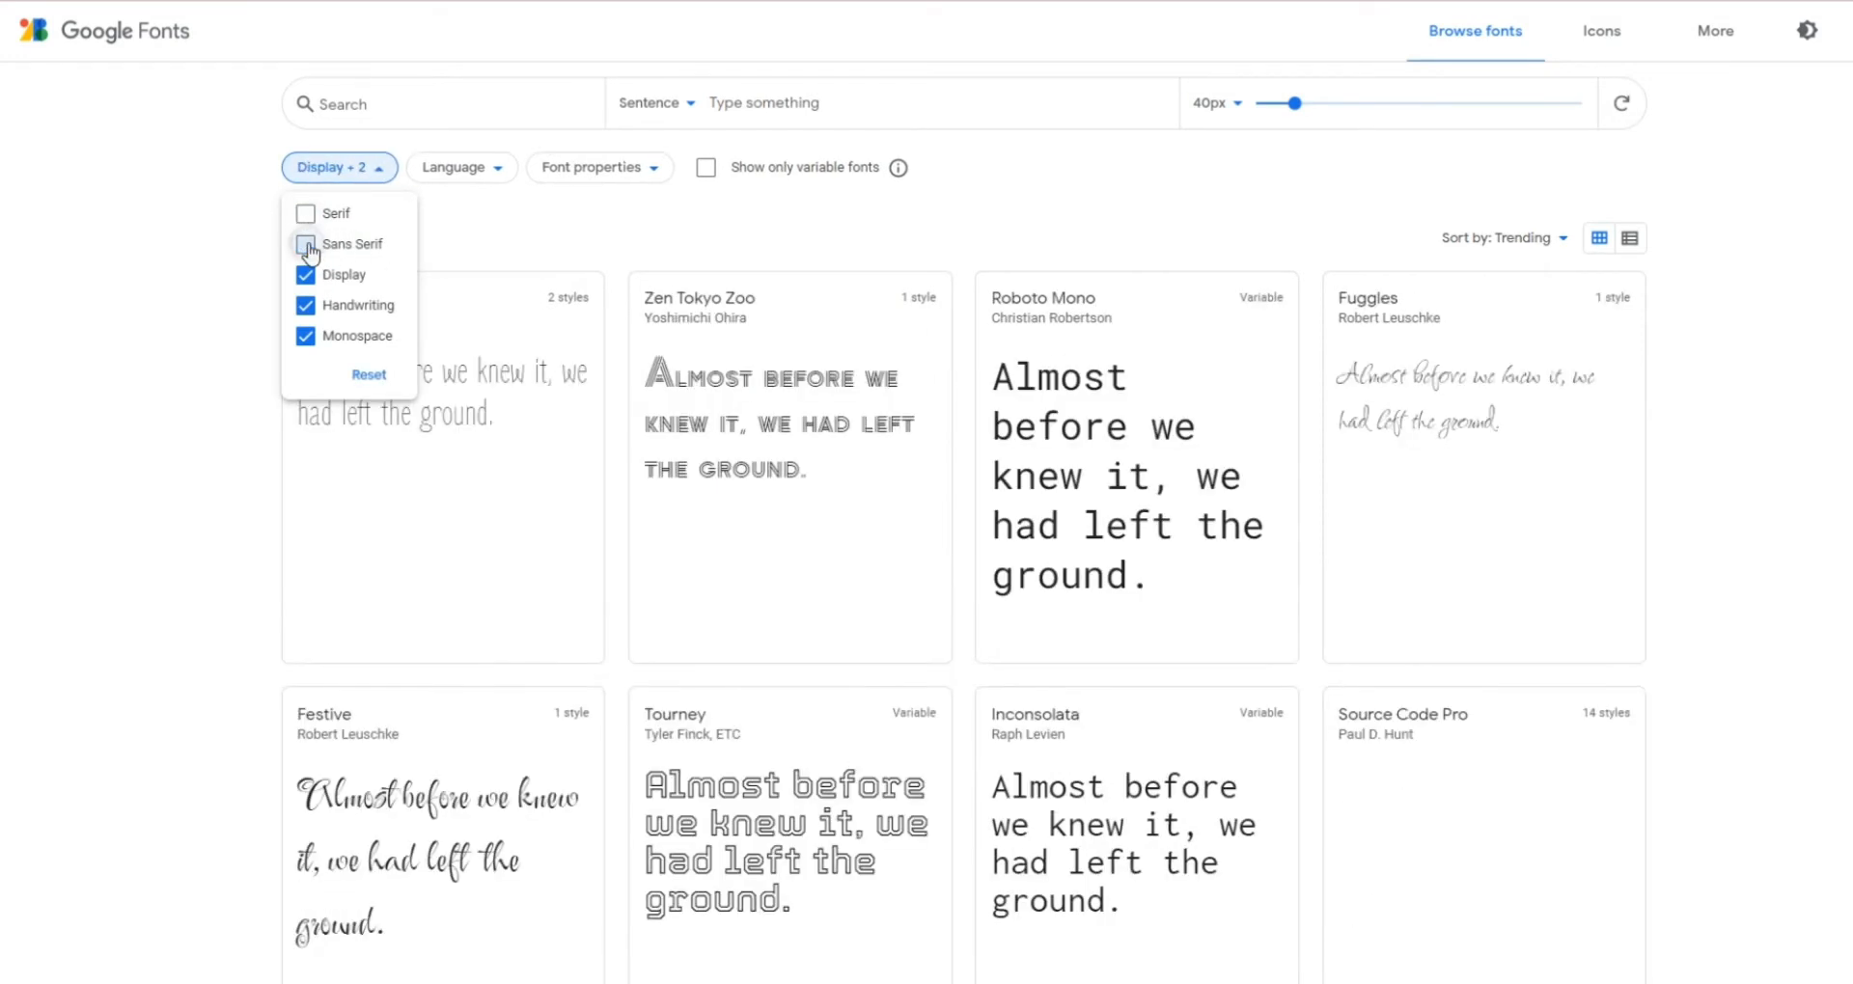
pyautogui.click(306, 245)
pyautogui.click(305, 216)
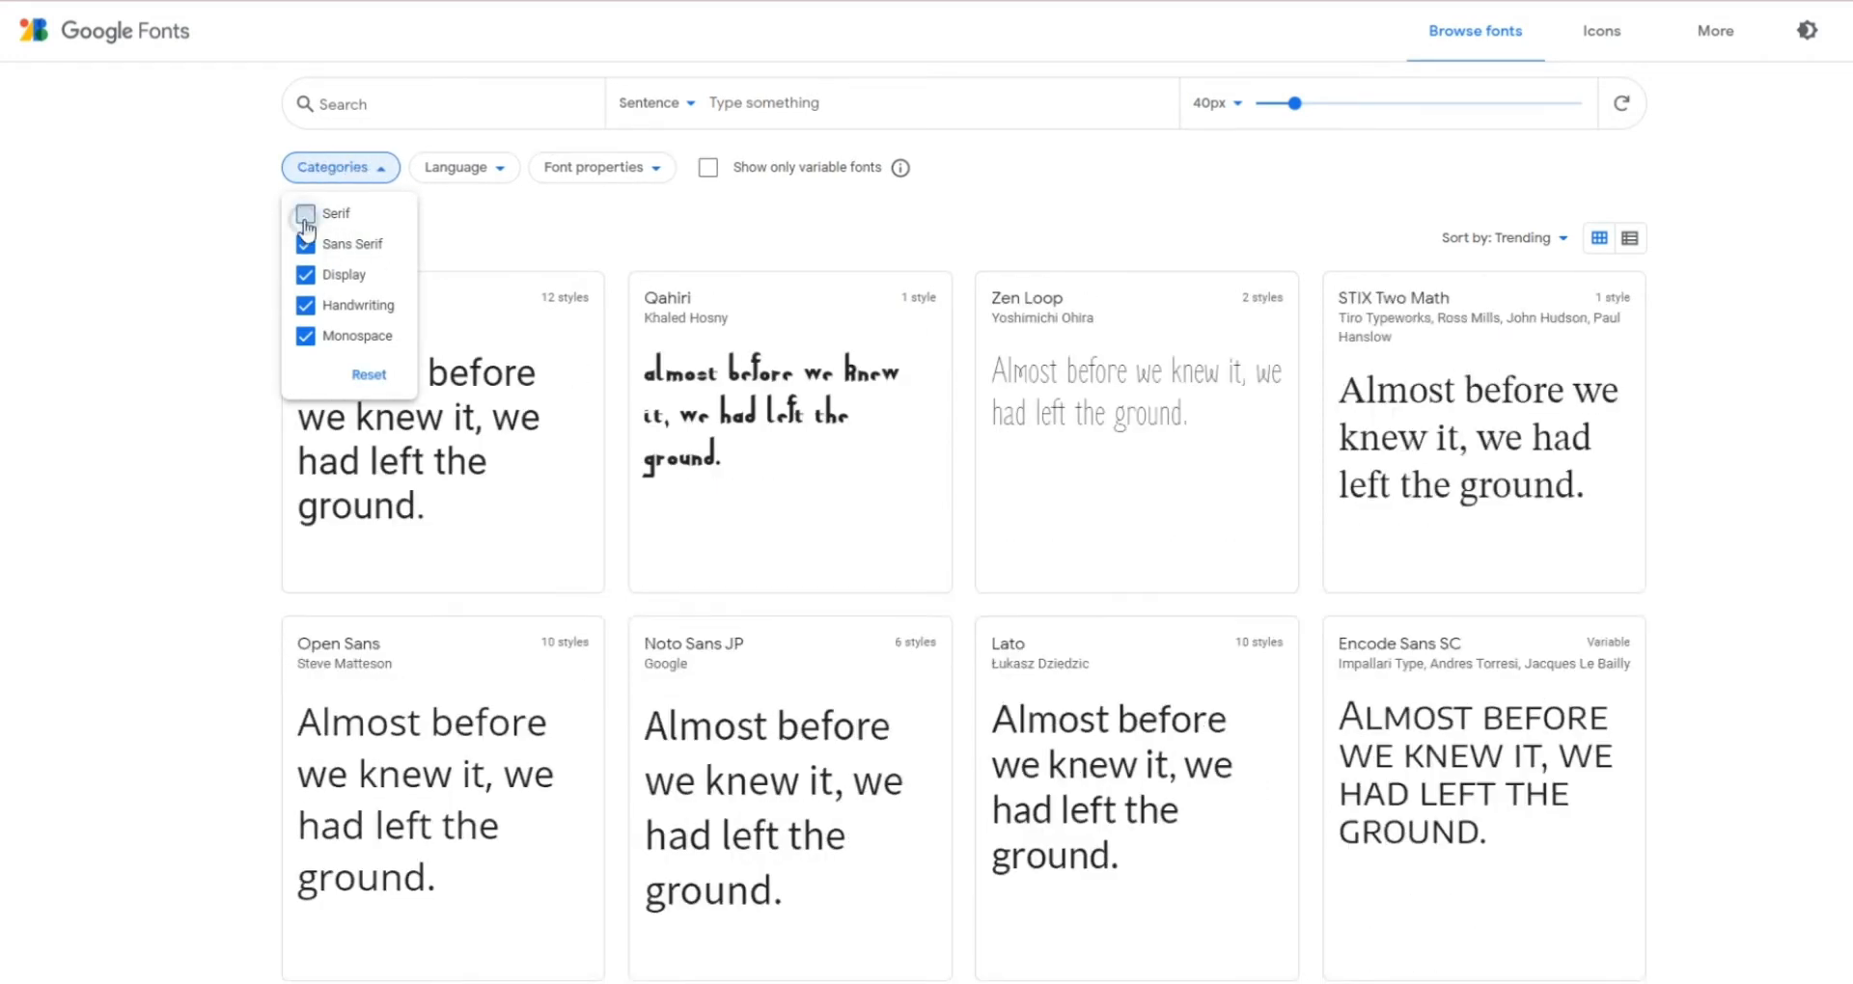
# Filter the font families to the Handwriting category only, excluding Serif, Sans Serif, Display and Monospace.
pyautogui.click(306, 245)
pyautogui.click(305, 214)
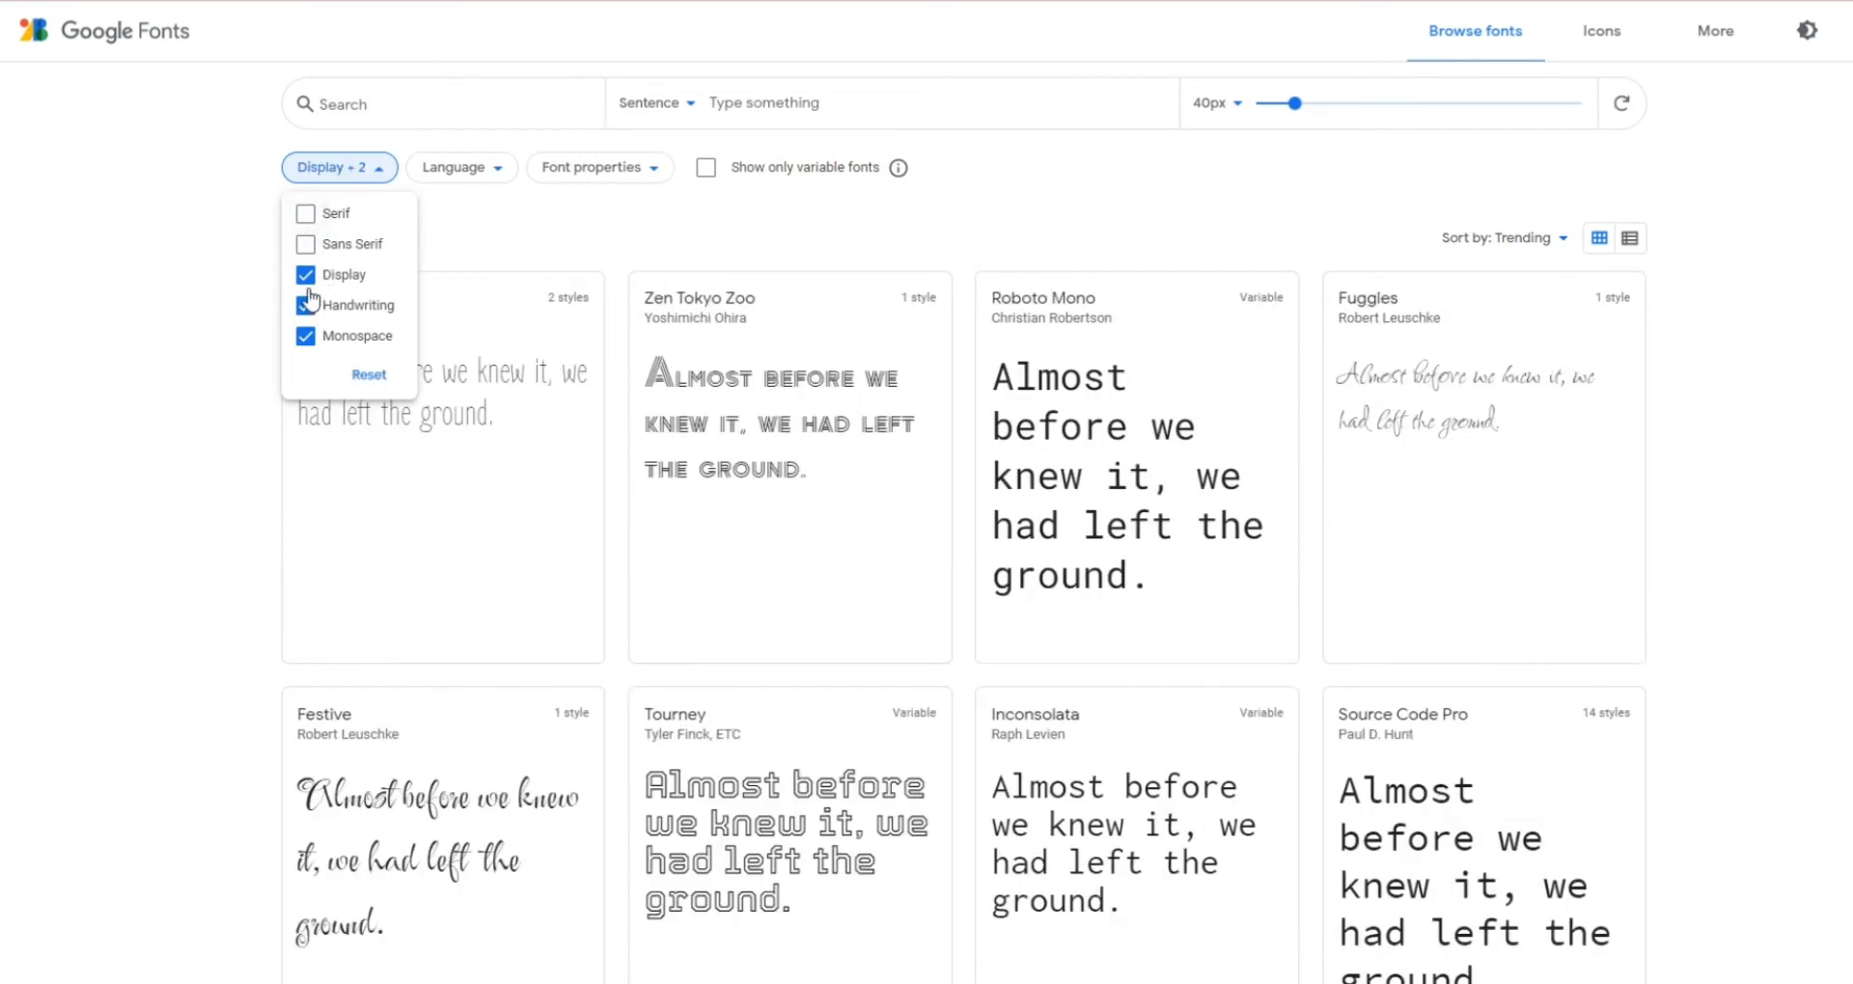
pyautogui.click(306, 276)
pyautogui.click(304, 335)
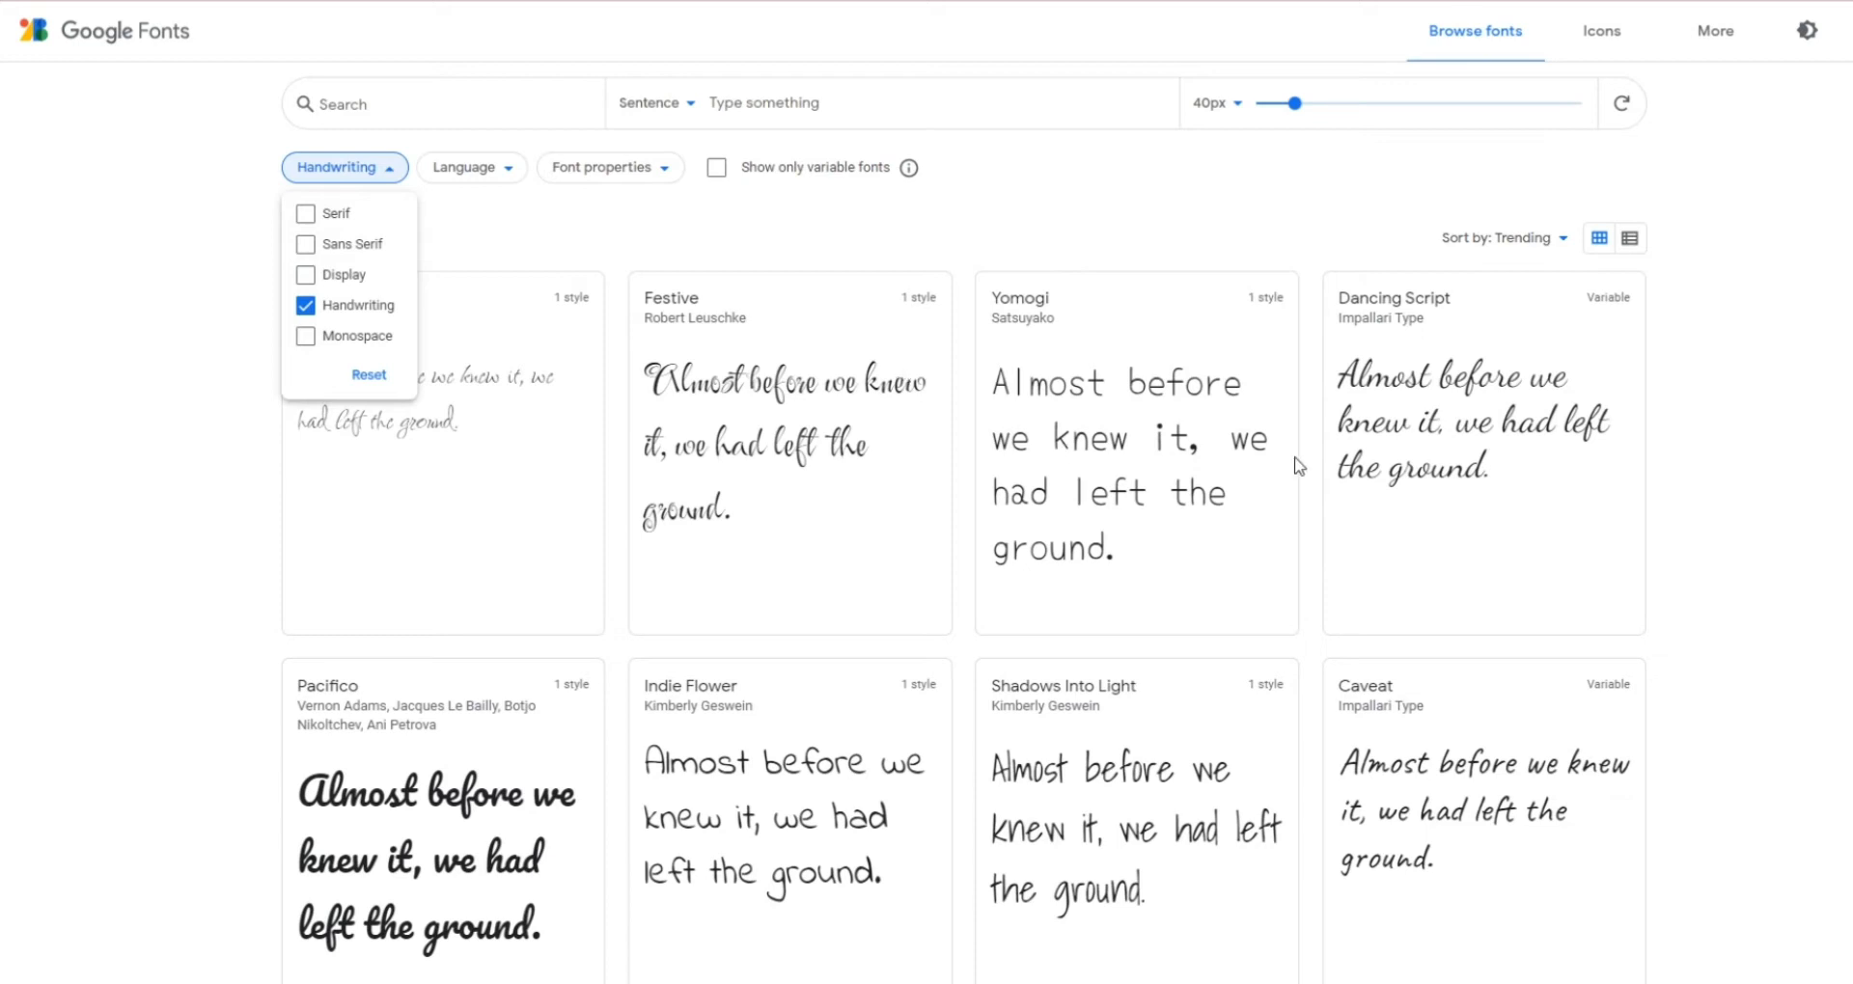
pyautogui.click(475, 327)
# Find the Pangolin font among the handwriting families and download its font family.
pyautogui.scroll(-10, 530, 310)
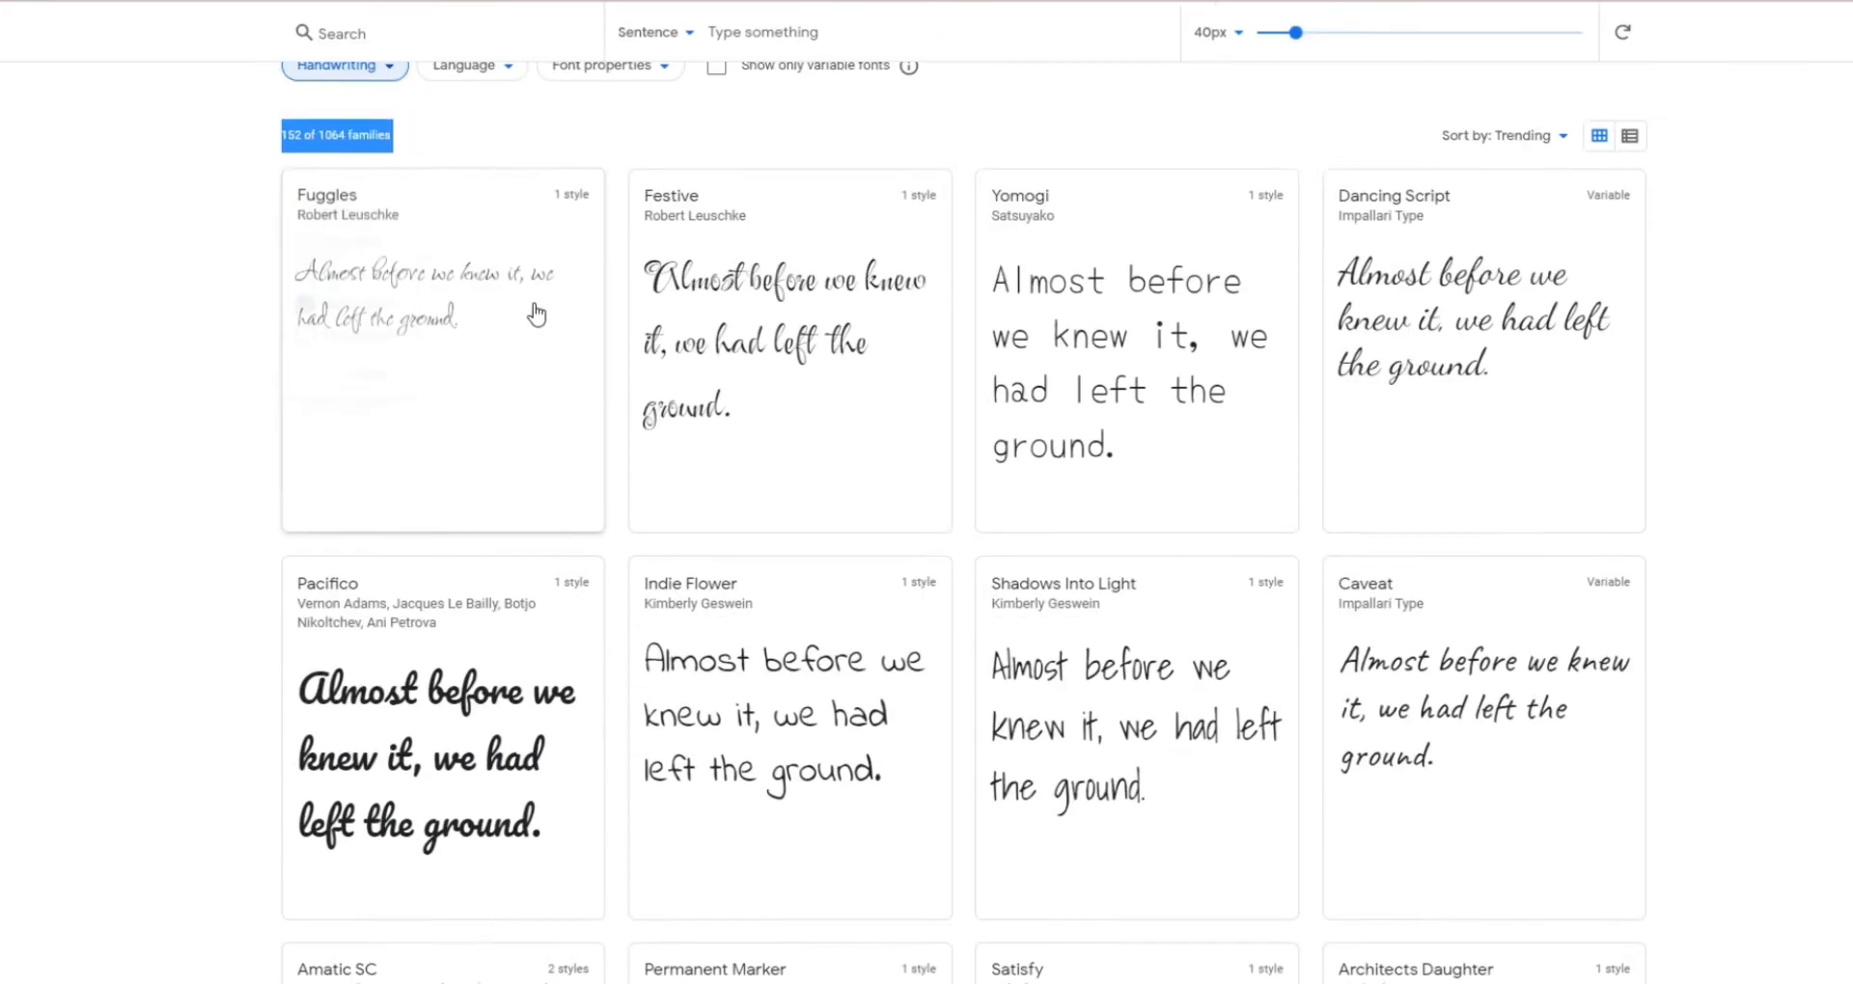
pyautogui.scroll(-12, 767, 357)
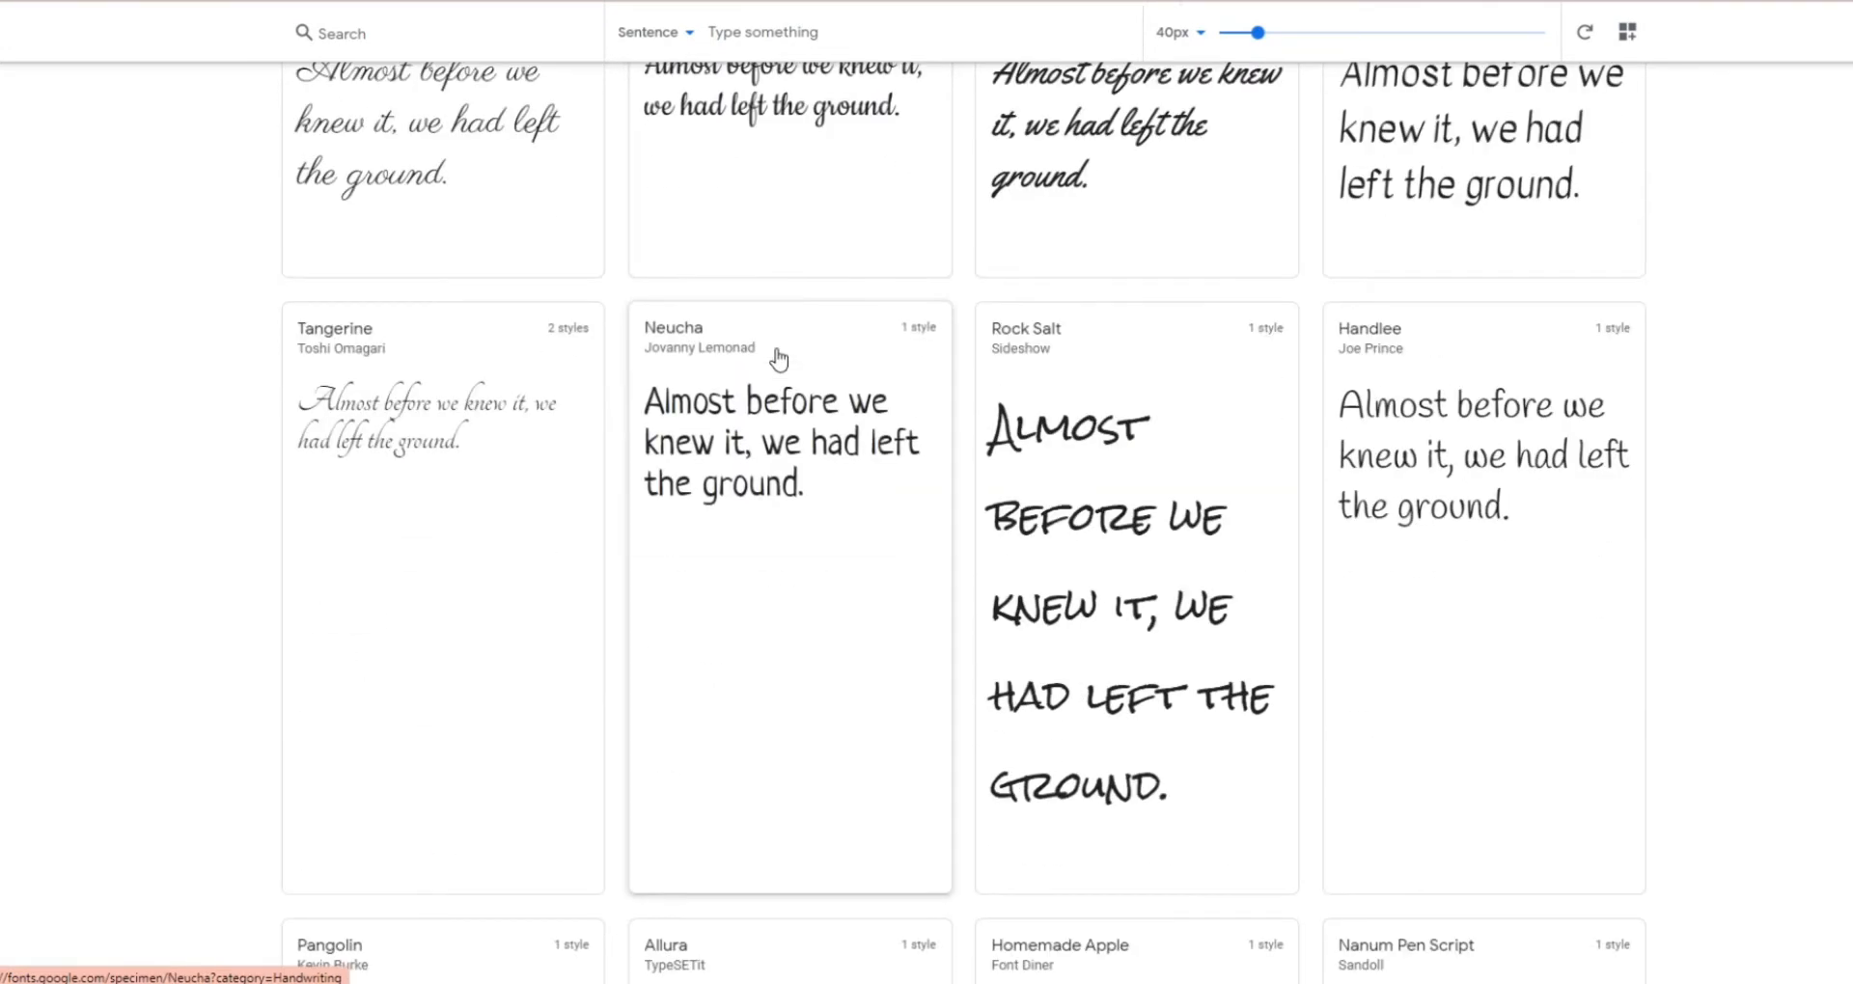
pyautogui.scroll(-7, 780, 362)
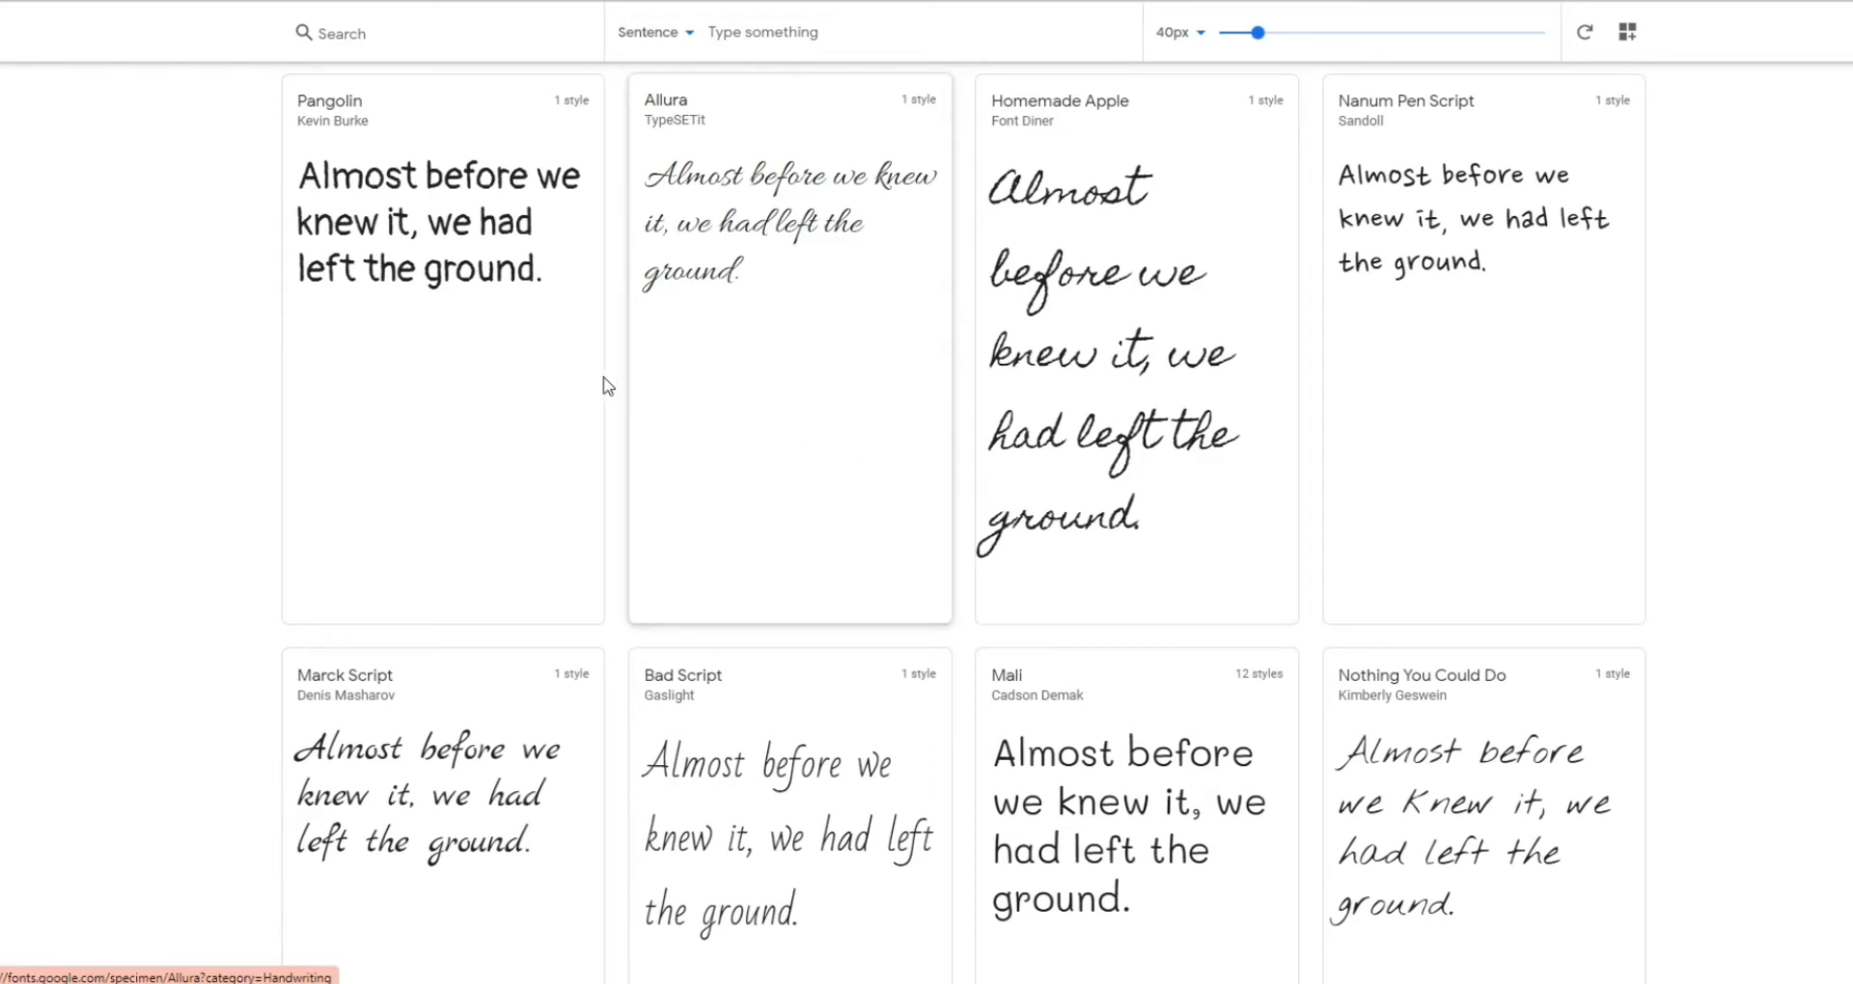
pyautogui.scroll(2, 607, 386)
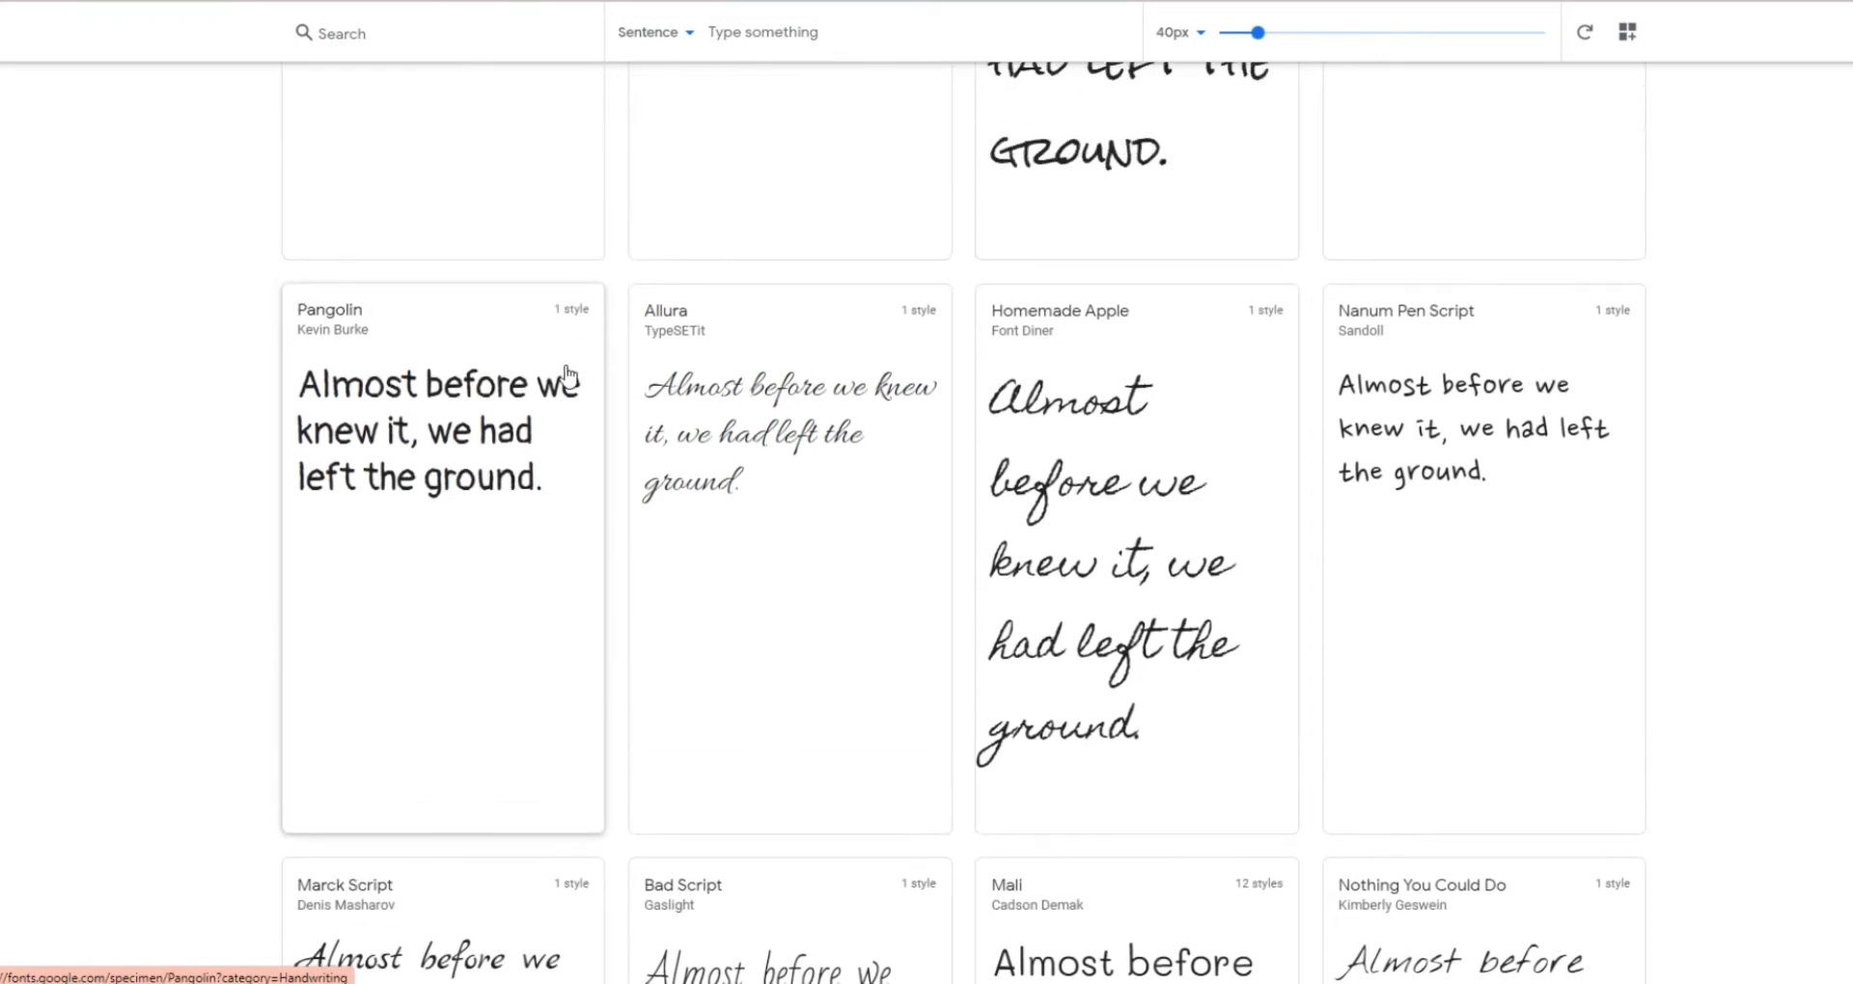
pyautogui.click(412, 378)
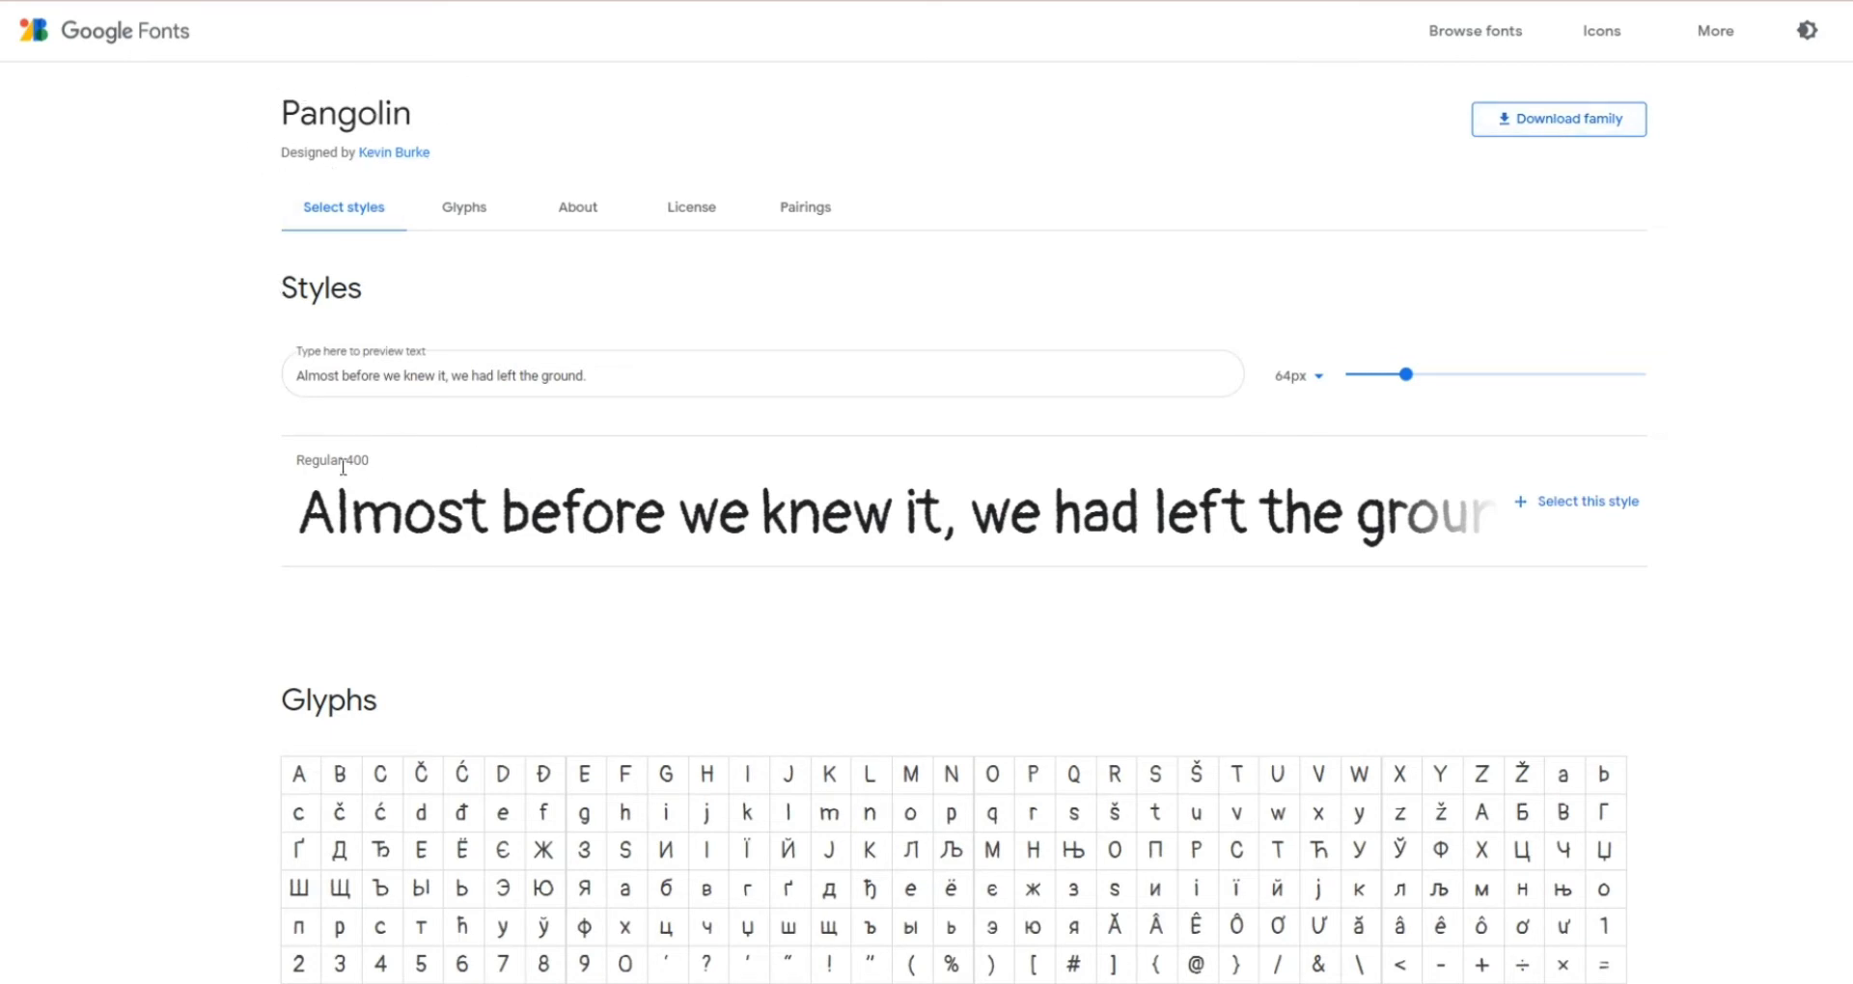
pyautogui.click(1561, 126)
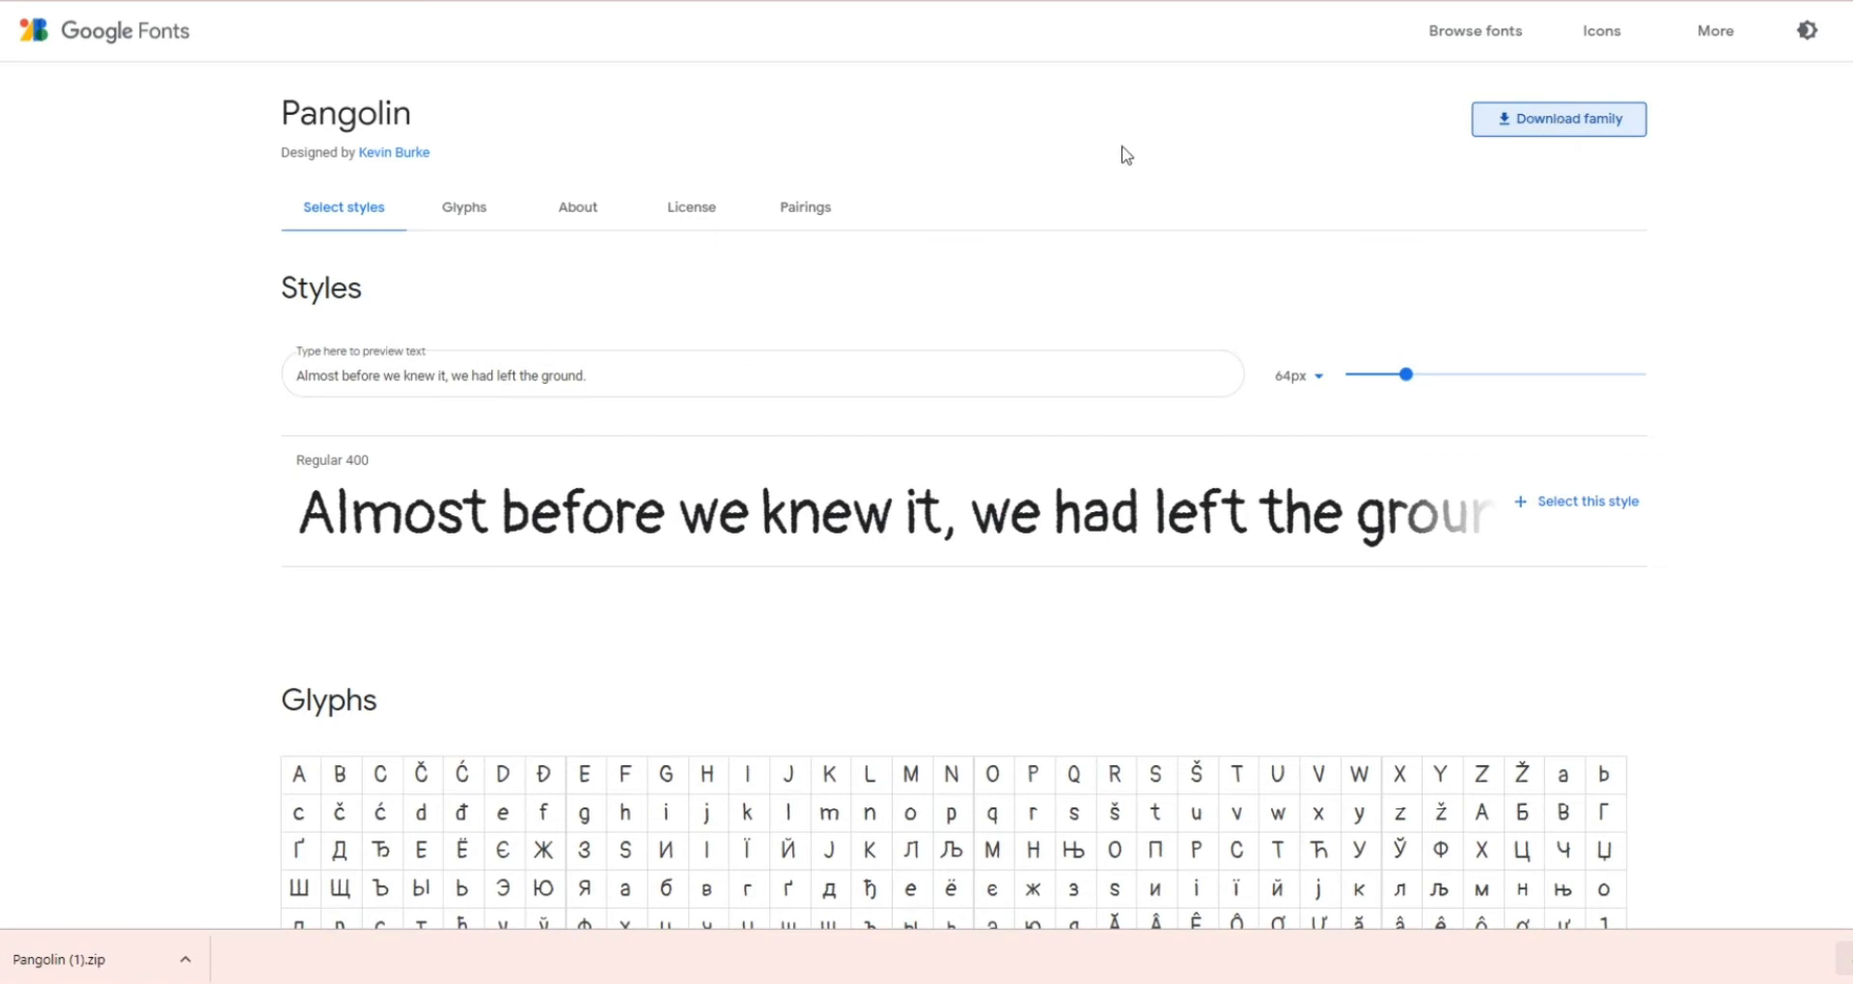
# Return to the font catalogue, search for Cookie and download the Cookie font family.
pyautogui.hotkey('alt', 'Left')
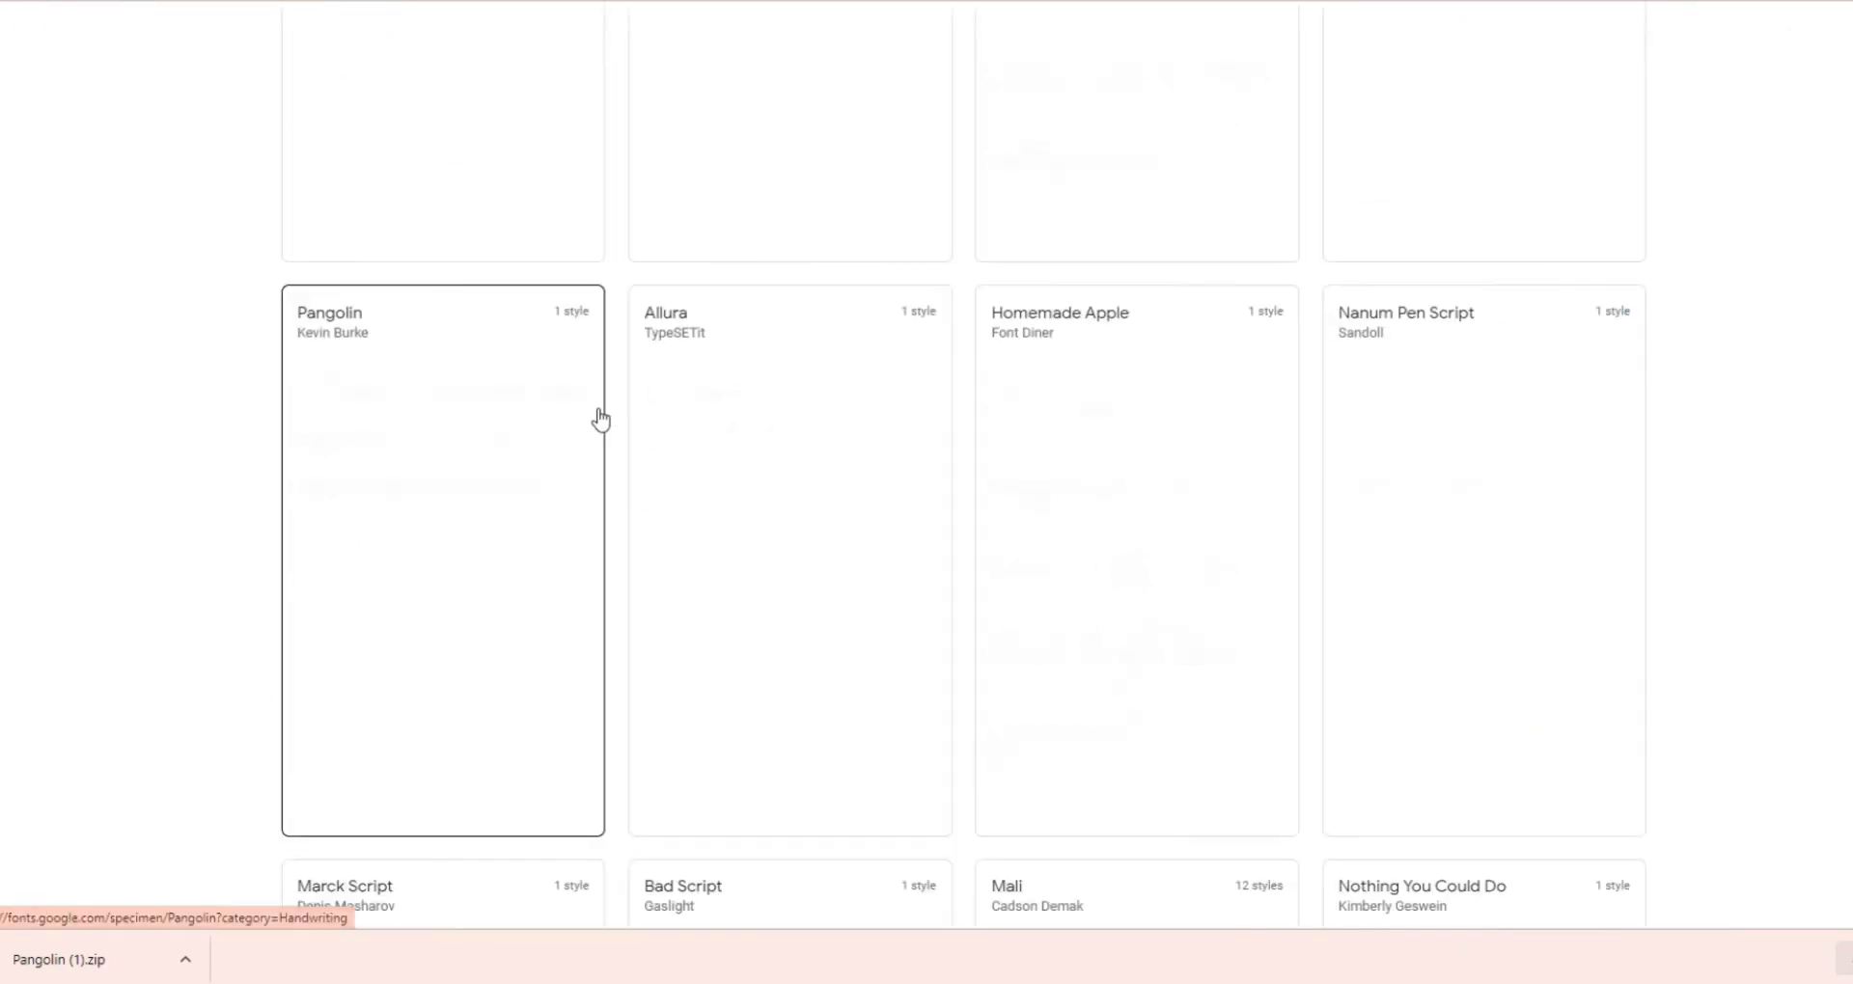
pyautogui.scroll(20, 1127, 504)
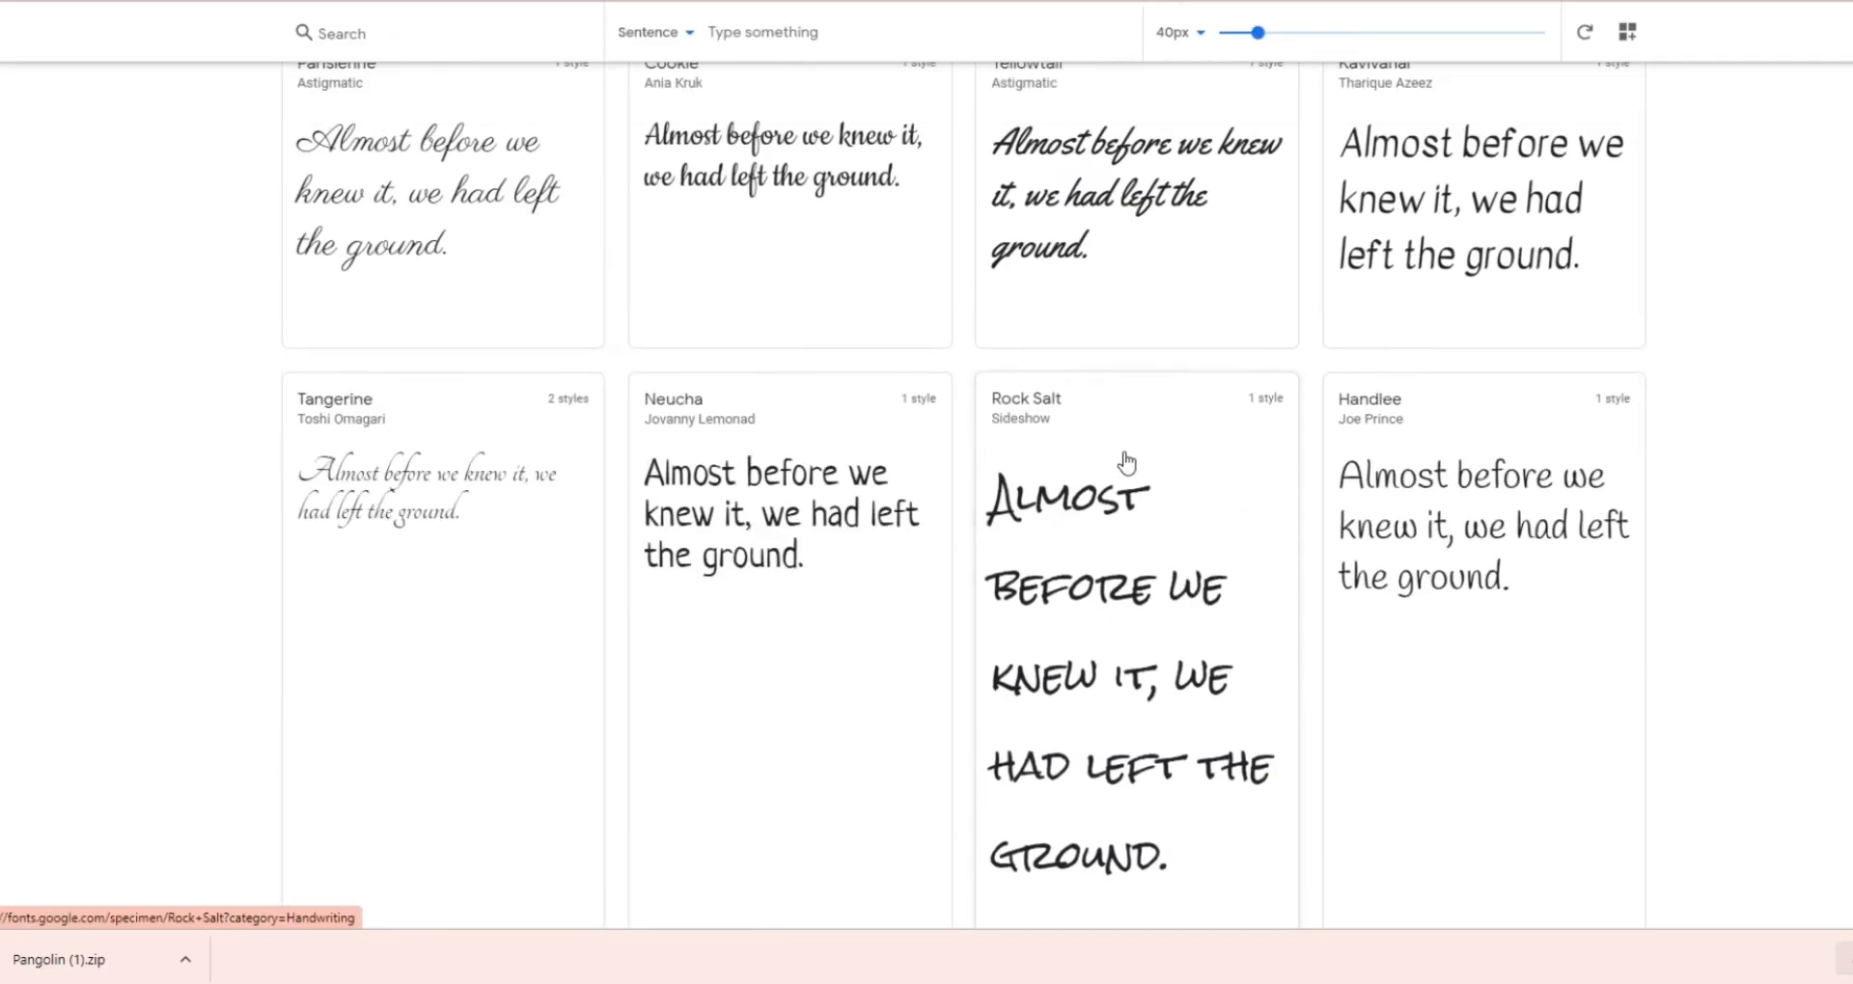
pyautogui.scroll(5, 1128, 463)
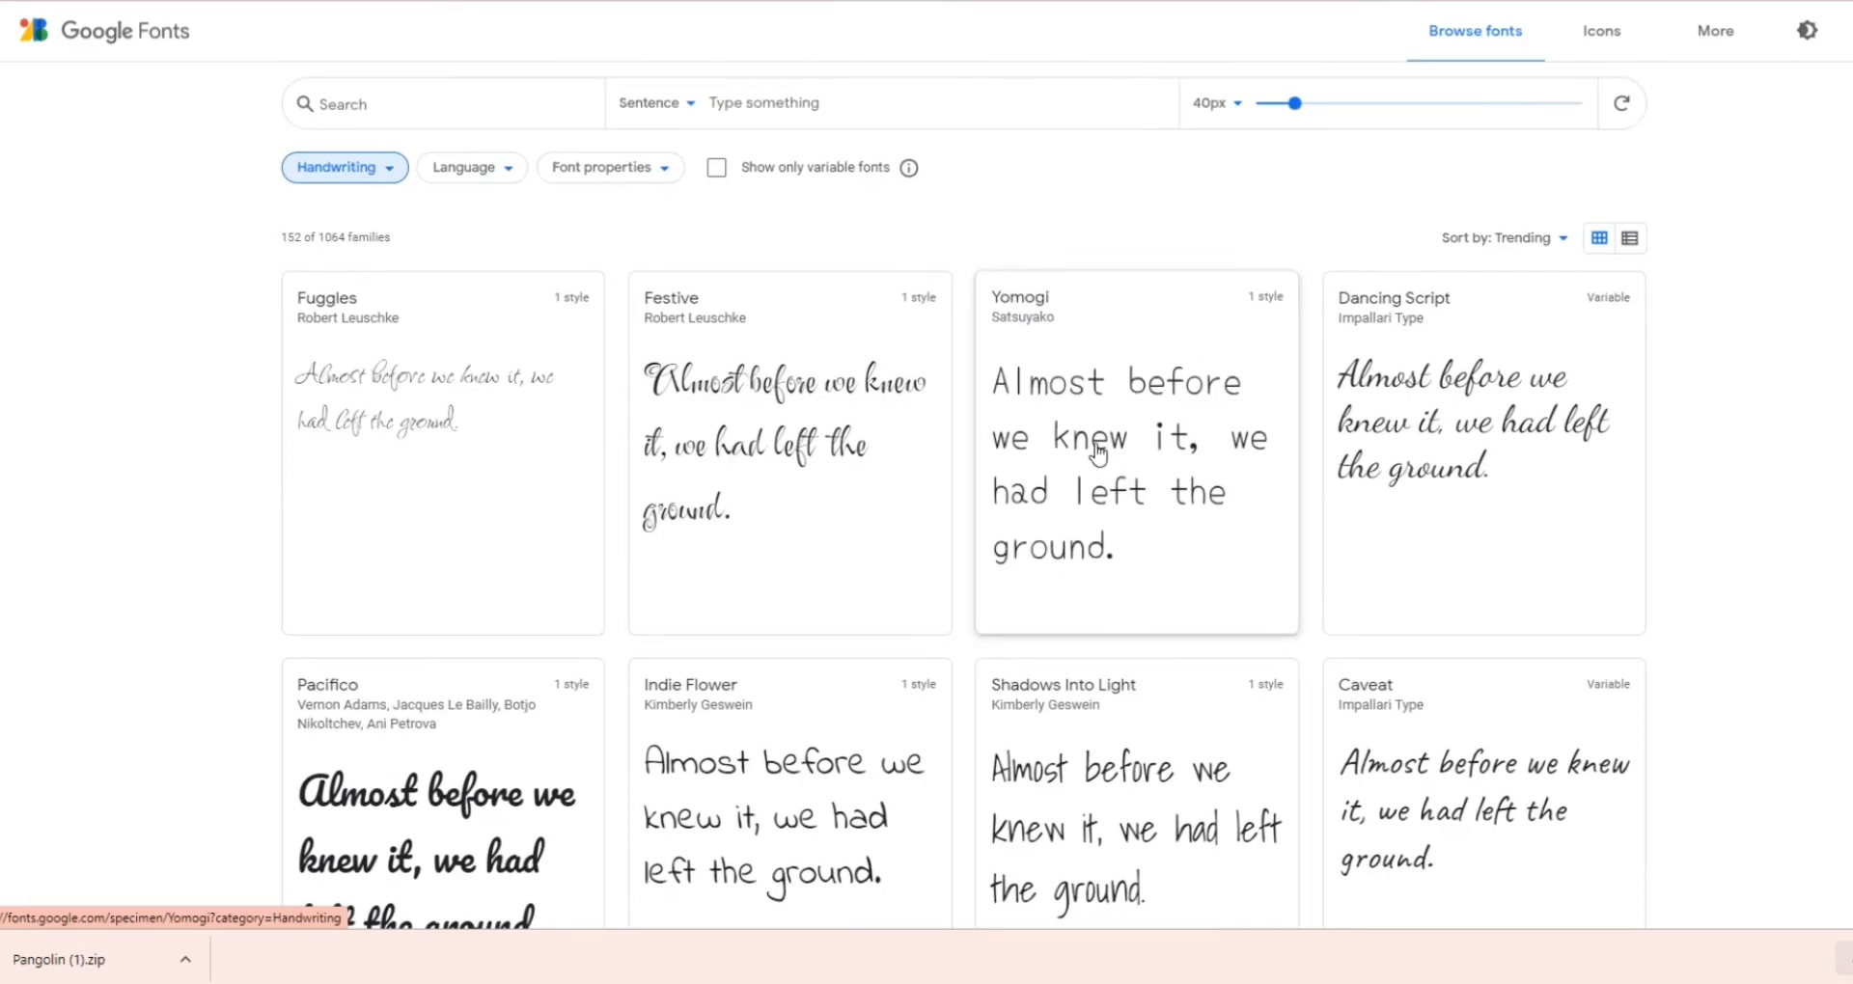
pyautogui.click(361, 102)
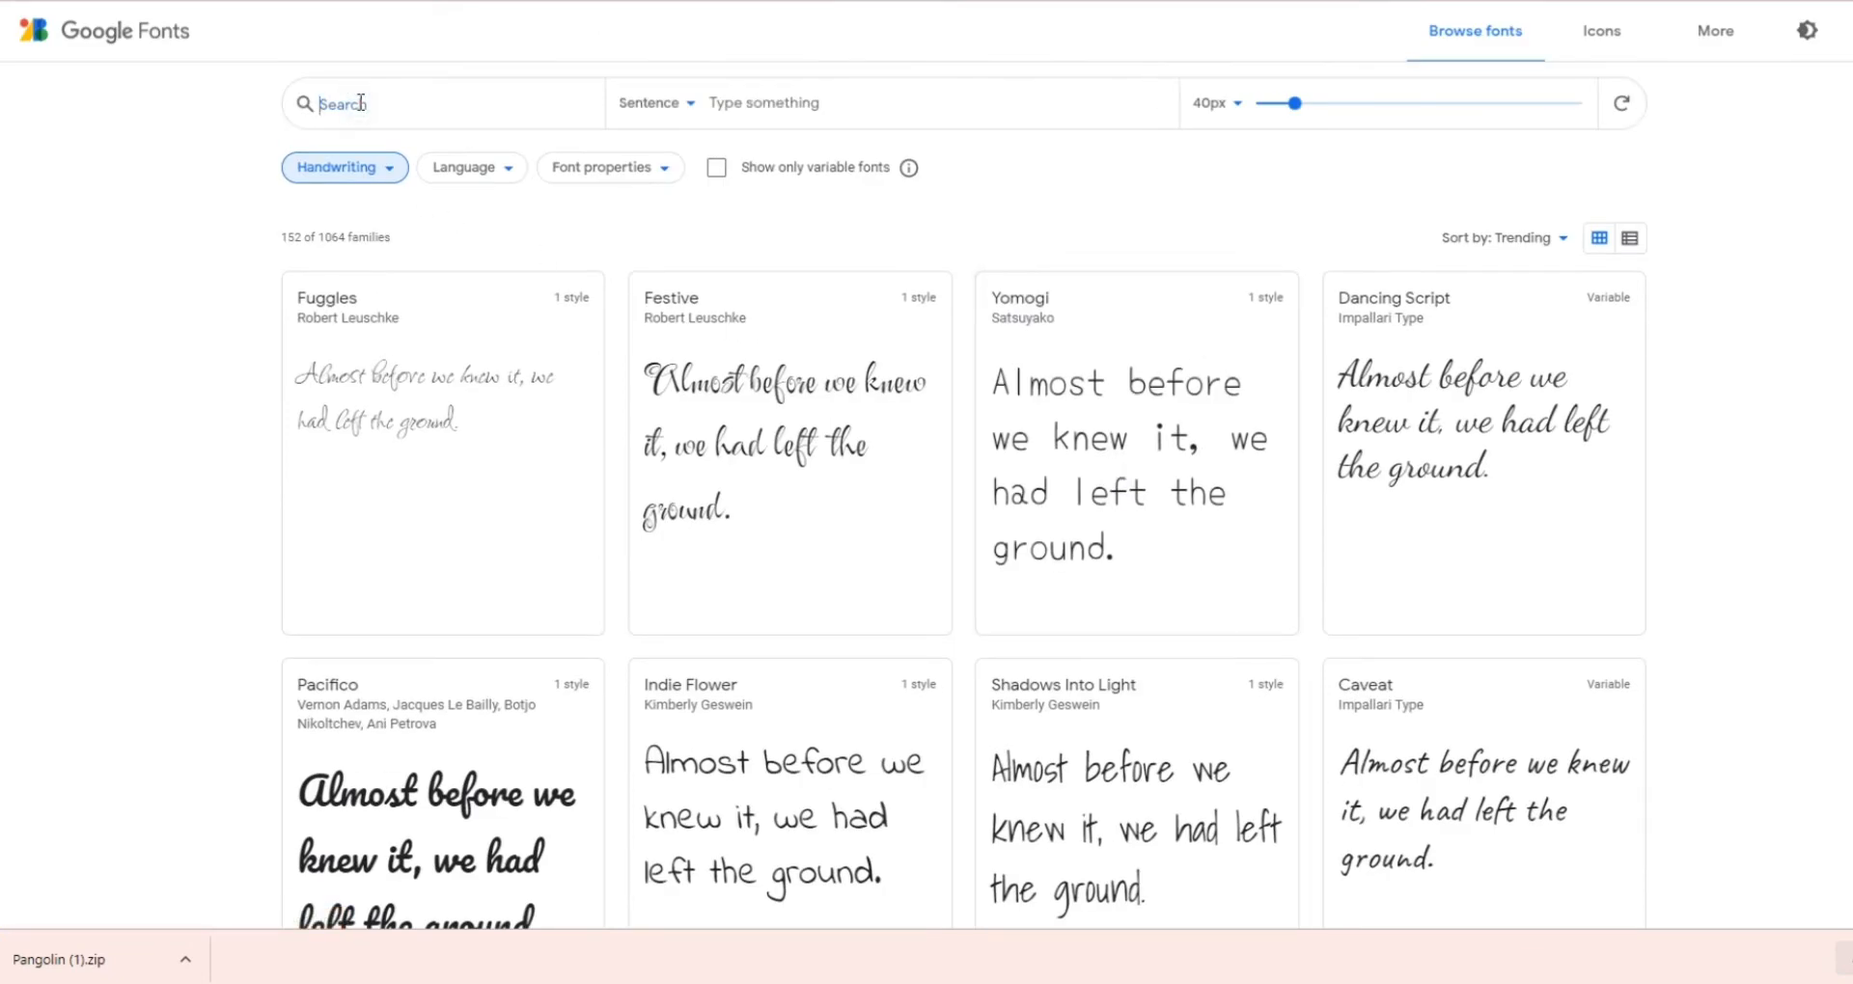
pyautogui.write('c')
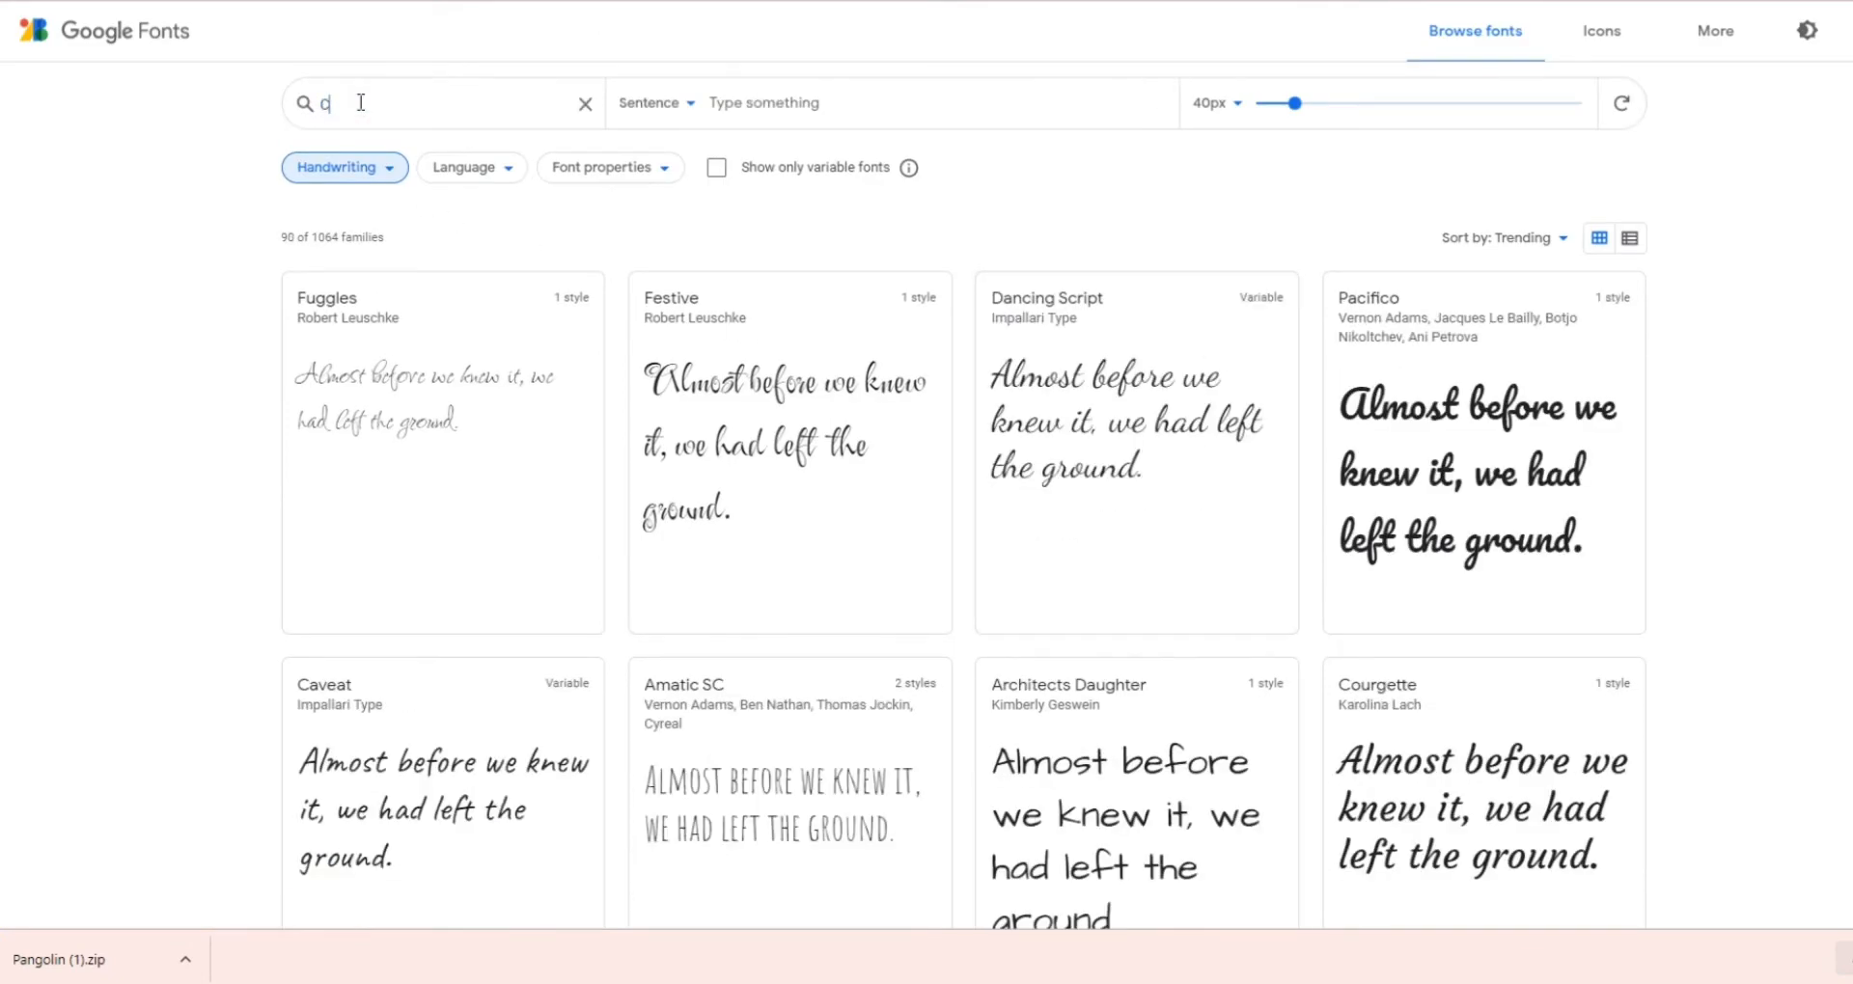
pyautogui.write('ookie')
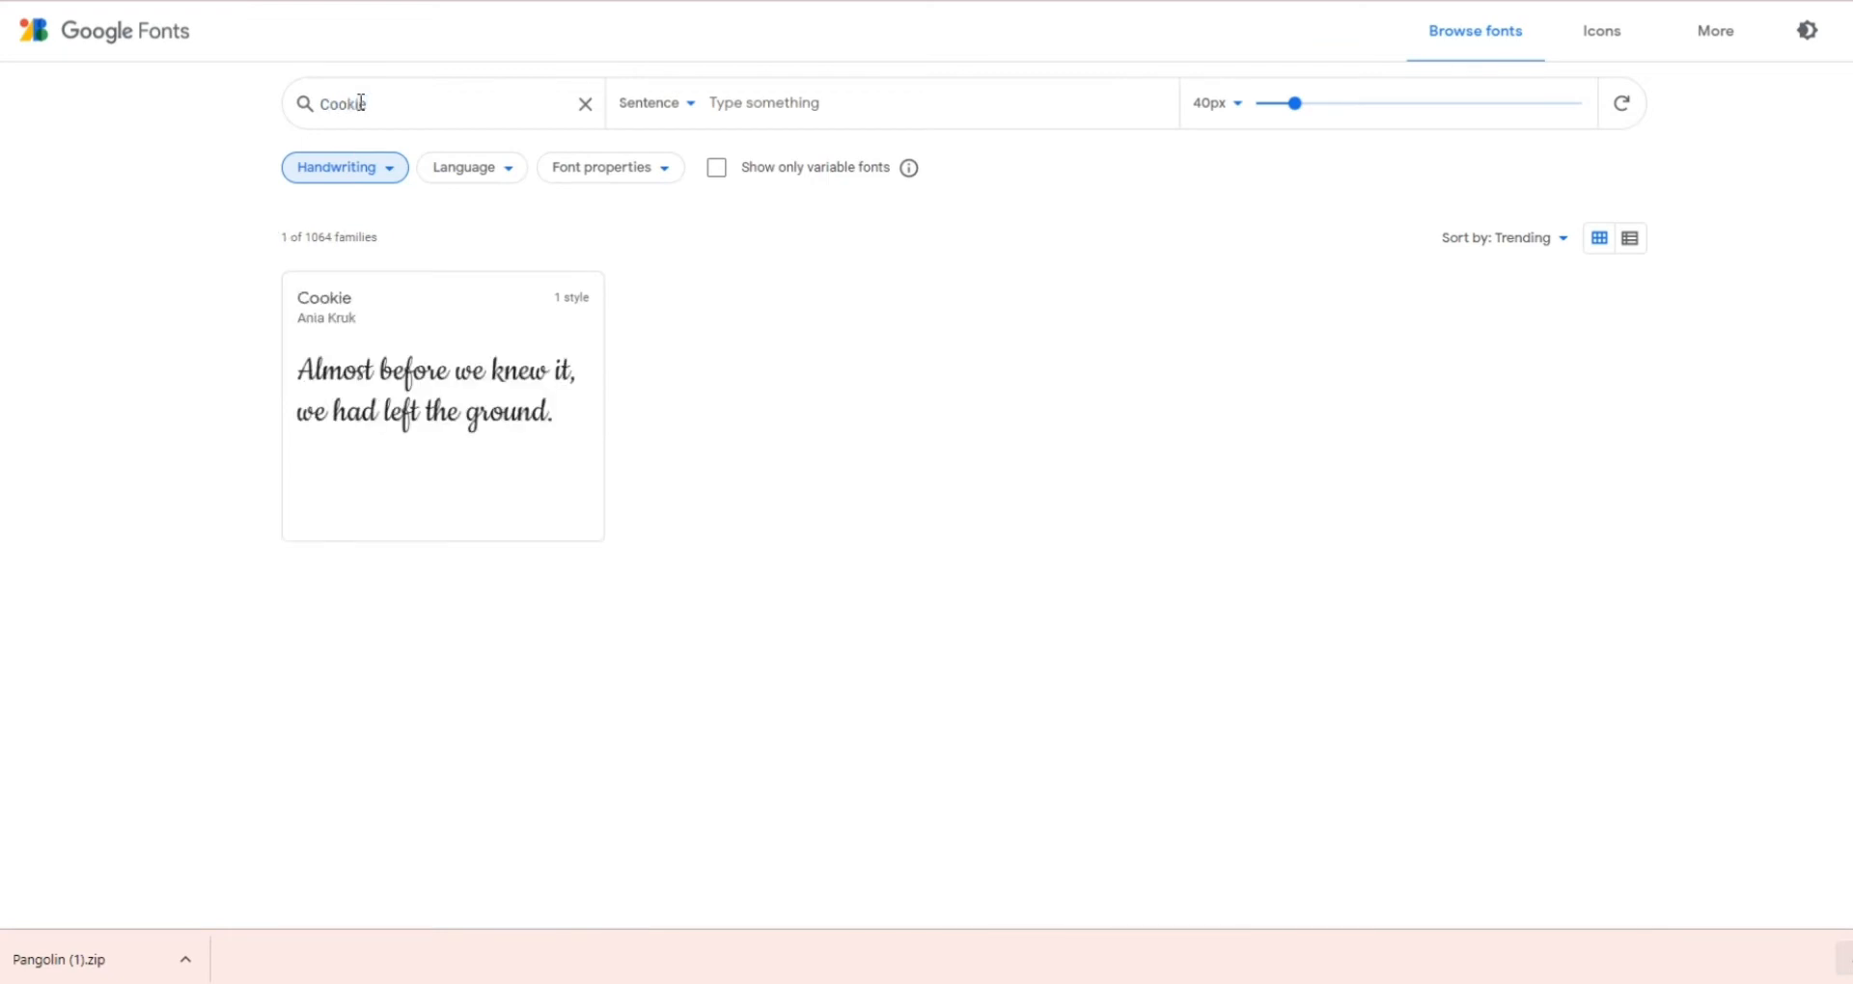
pyautogui.click(410, 381)
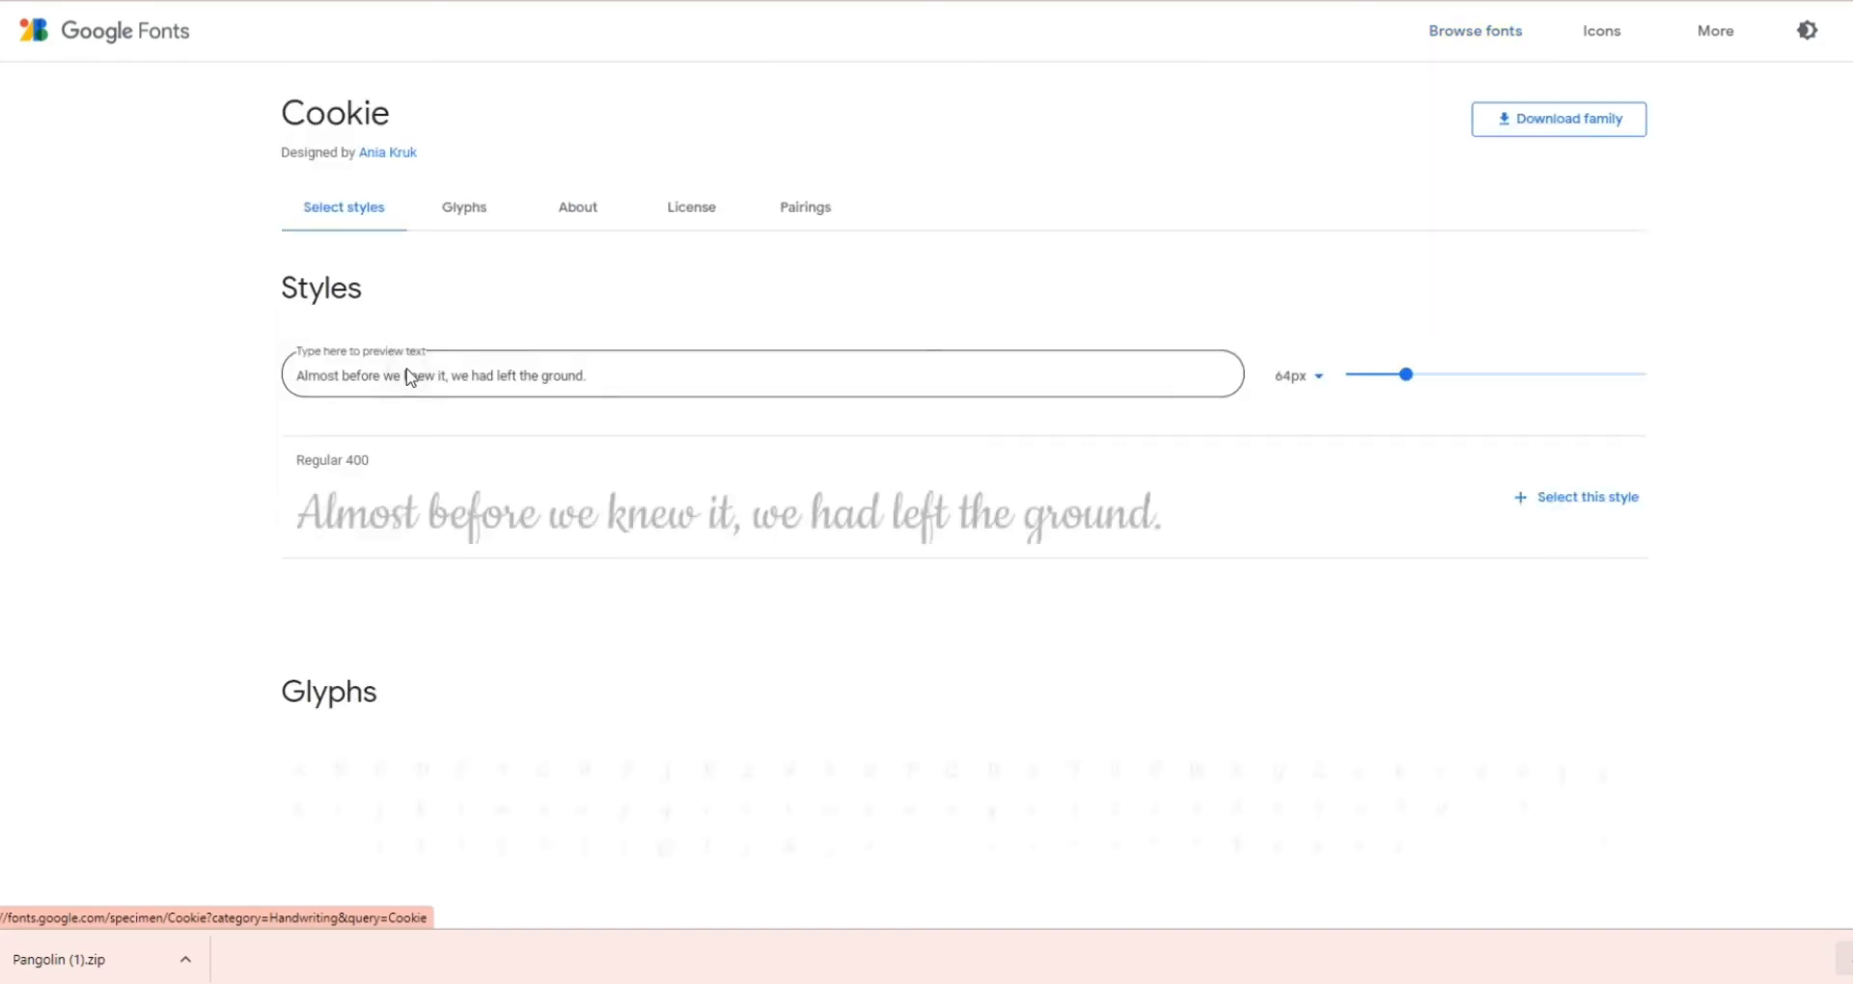
pyautogui.click(1551, 124)
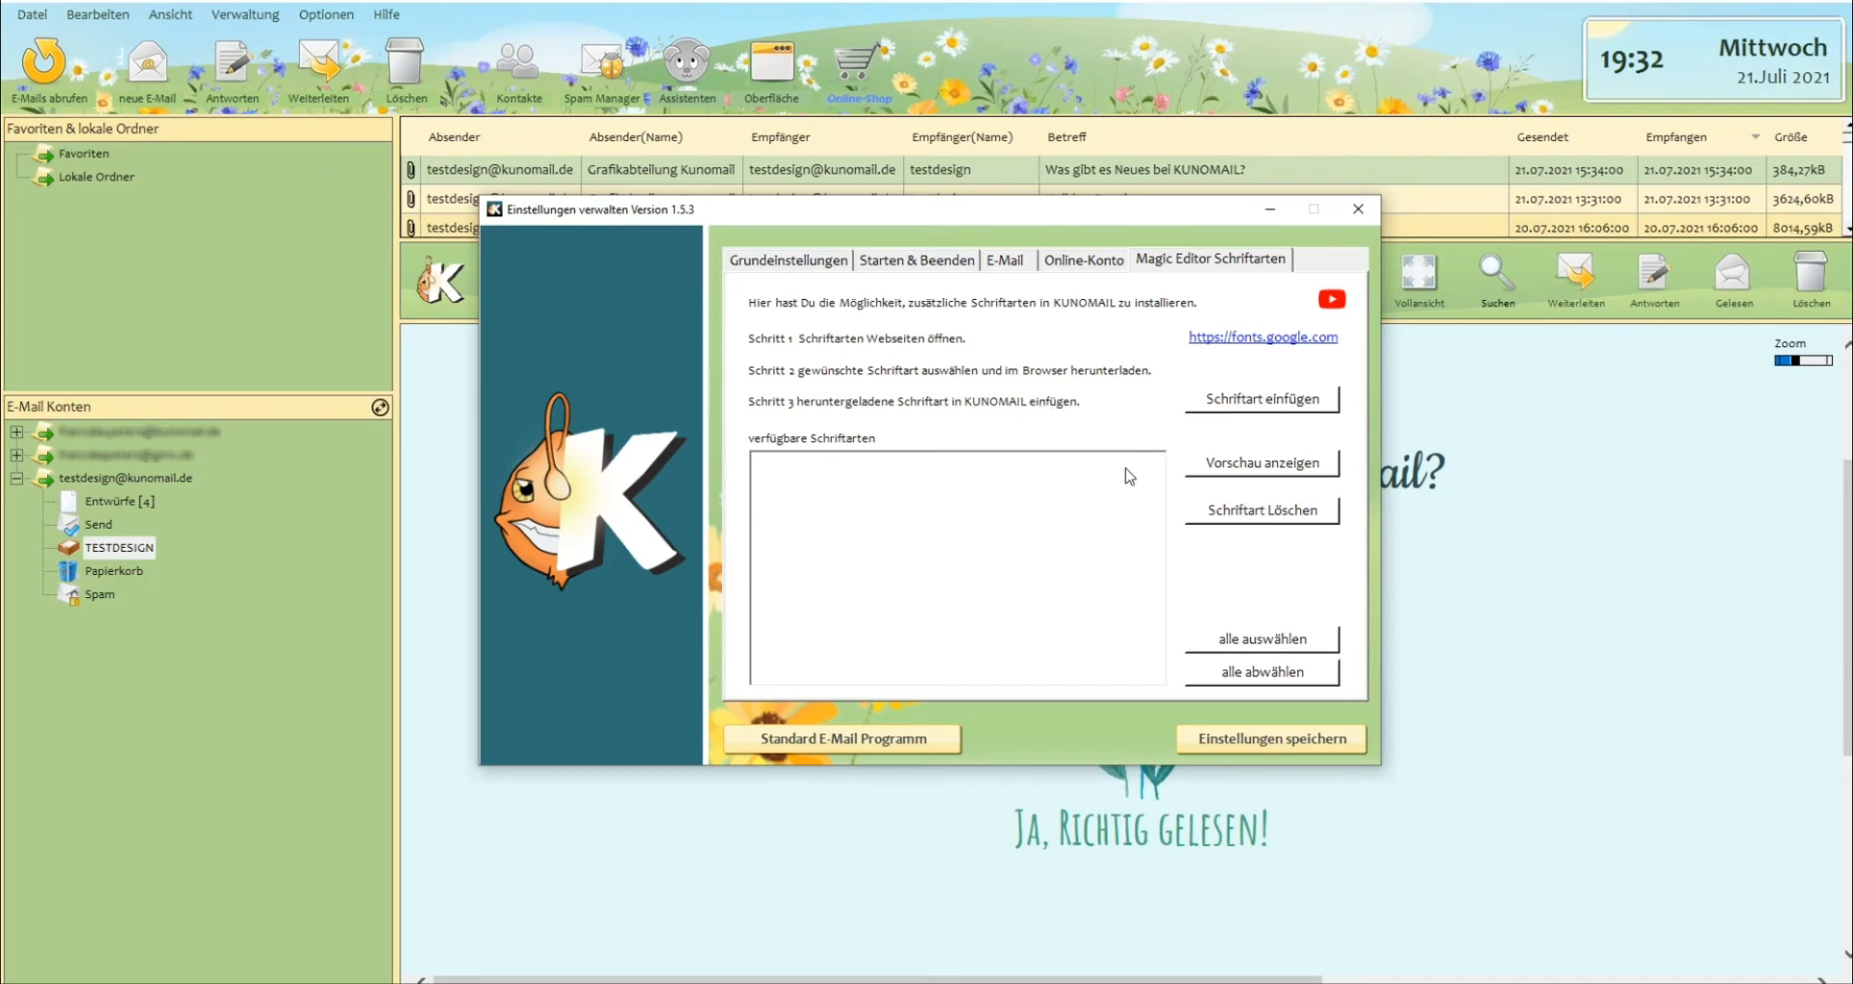
# Switch to the KUNOMAIL font settings and add the downloaded Cookie archive as a new font.
pyautogui.click(1265, 403)
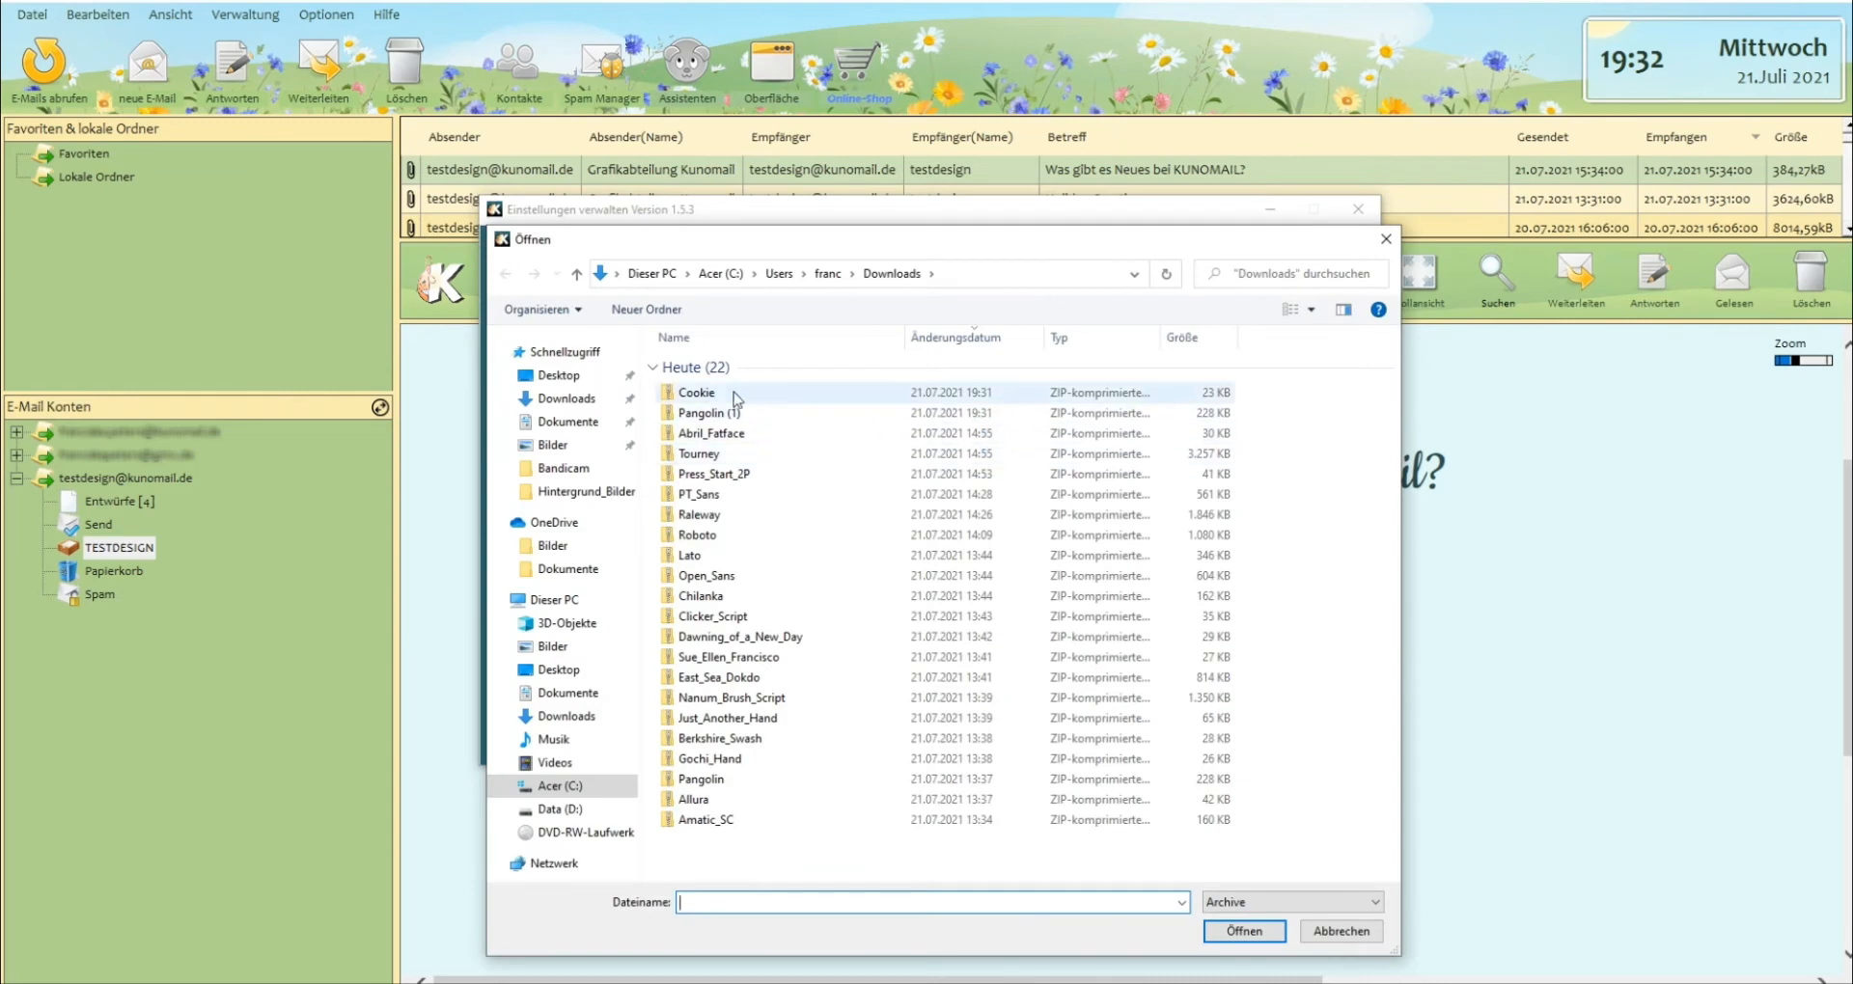
pyautogui.click(715, 396)
pyautogui.click(714, 413)
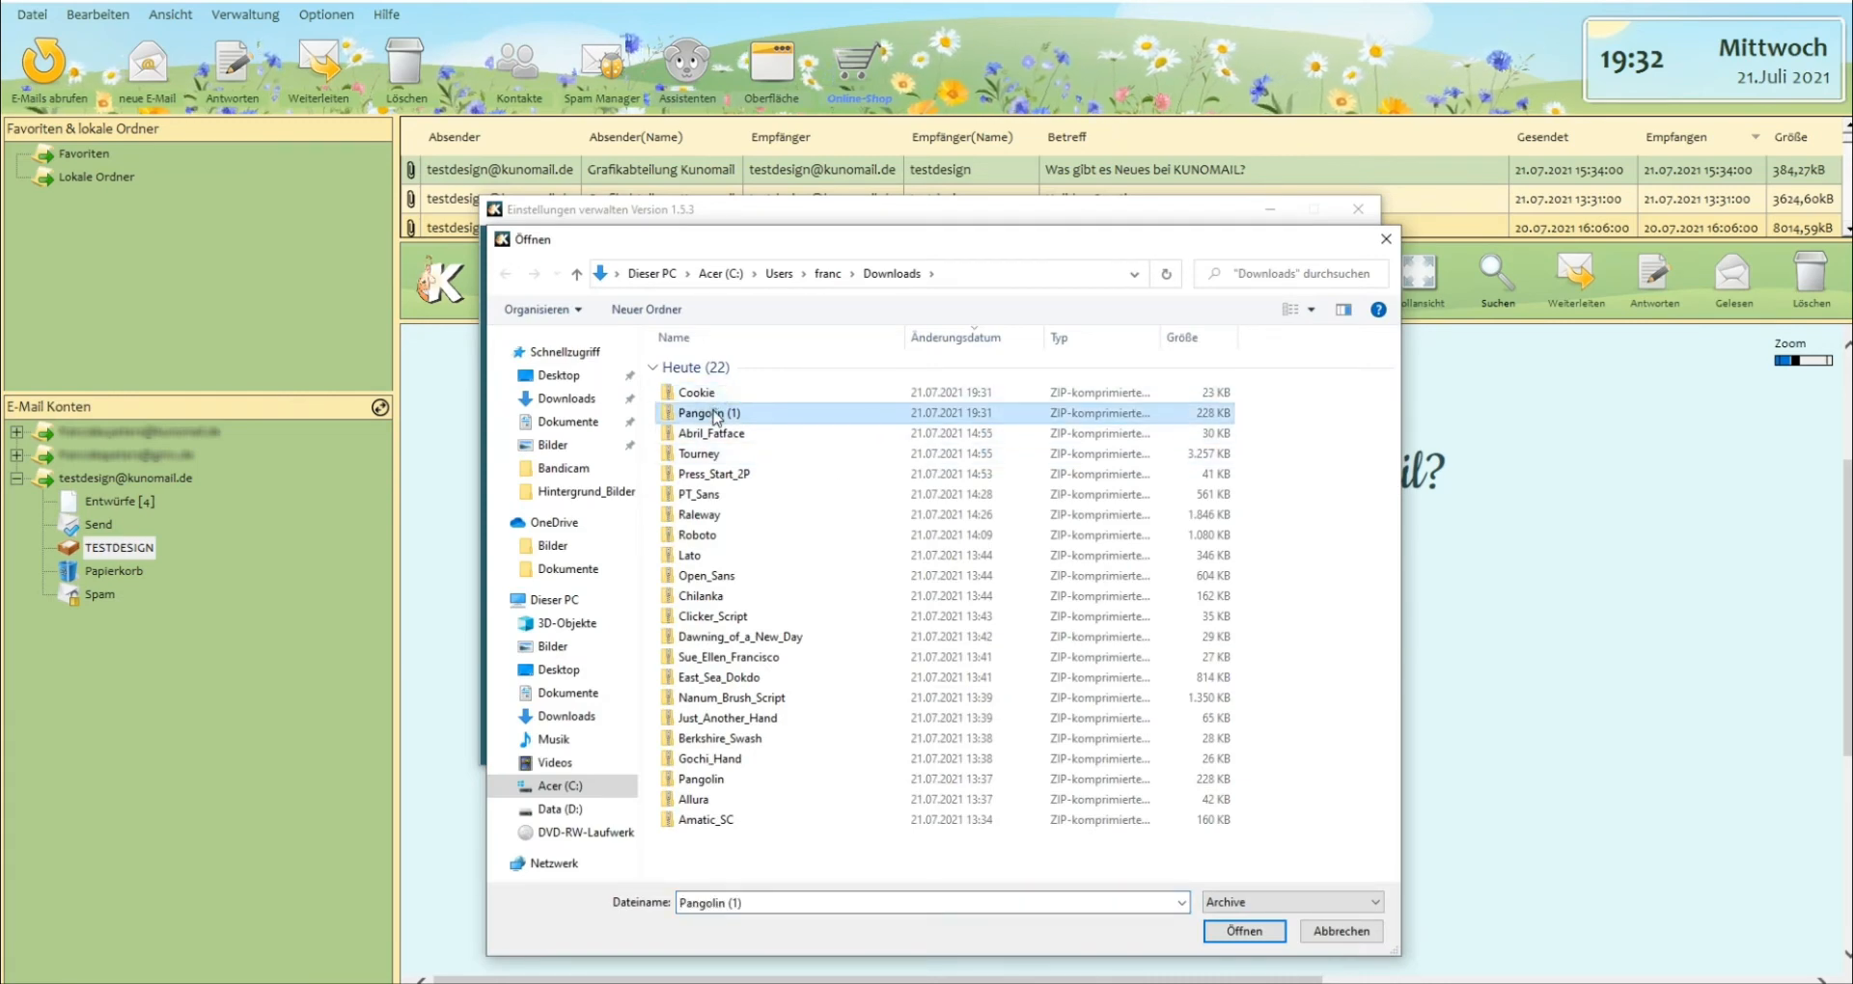
pyautogui.click(715, 396)
pyautogui.click(1244, 932)
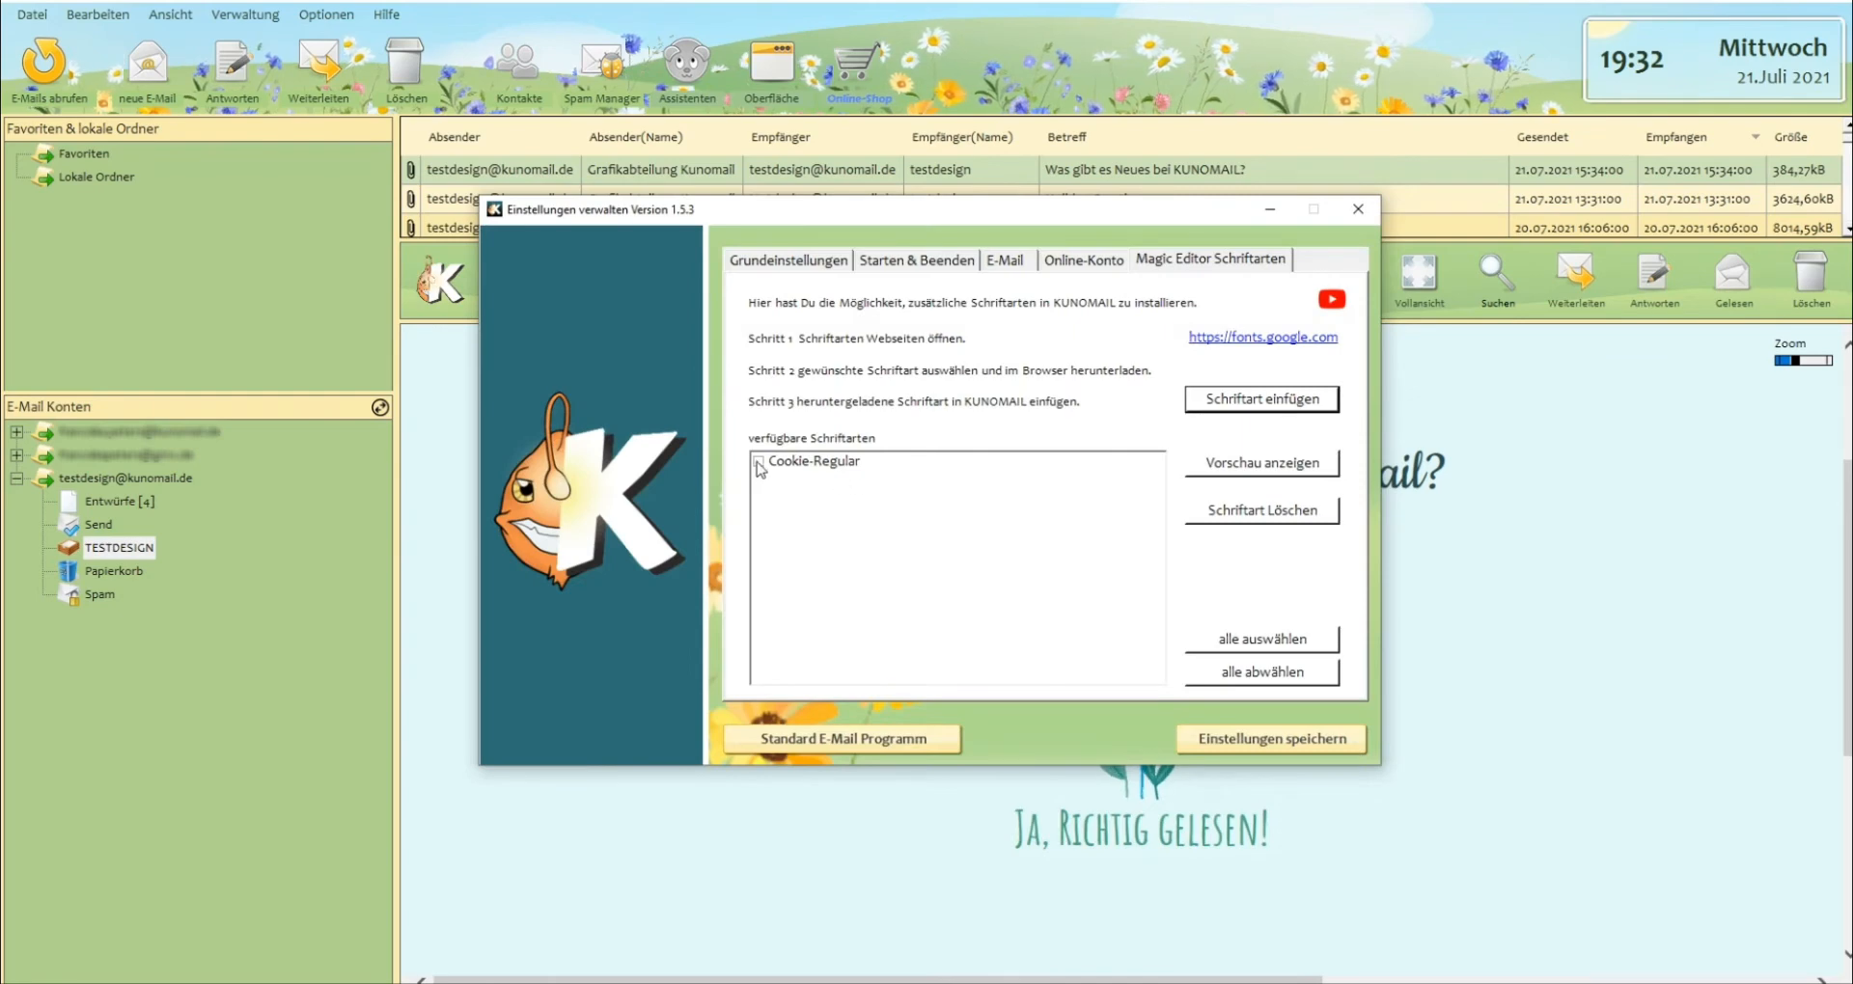
# Add the downloaded Pangolin (1) archive to the available Magic Editor fonts.
pyautogui.click(1217, 402)
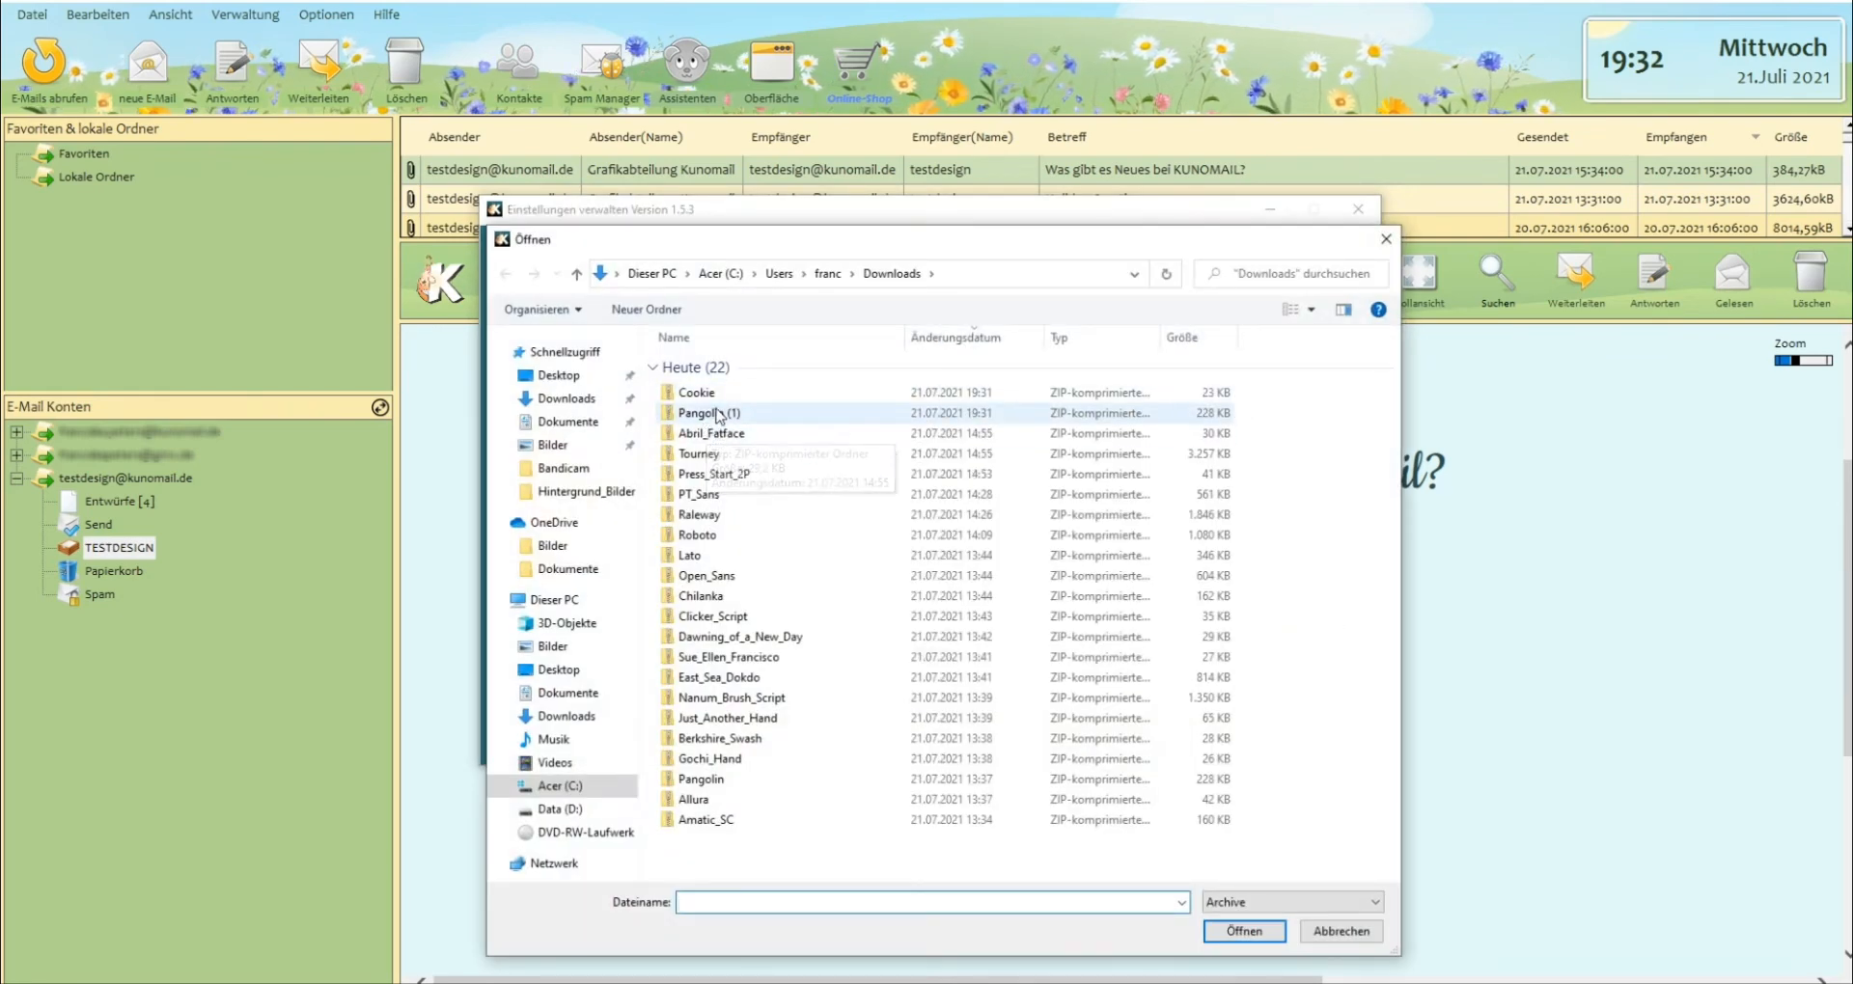
pyautogui.click(710, 413)
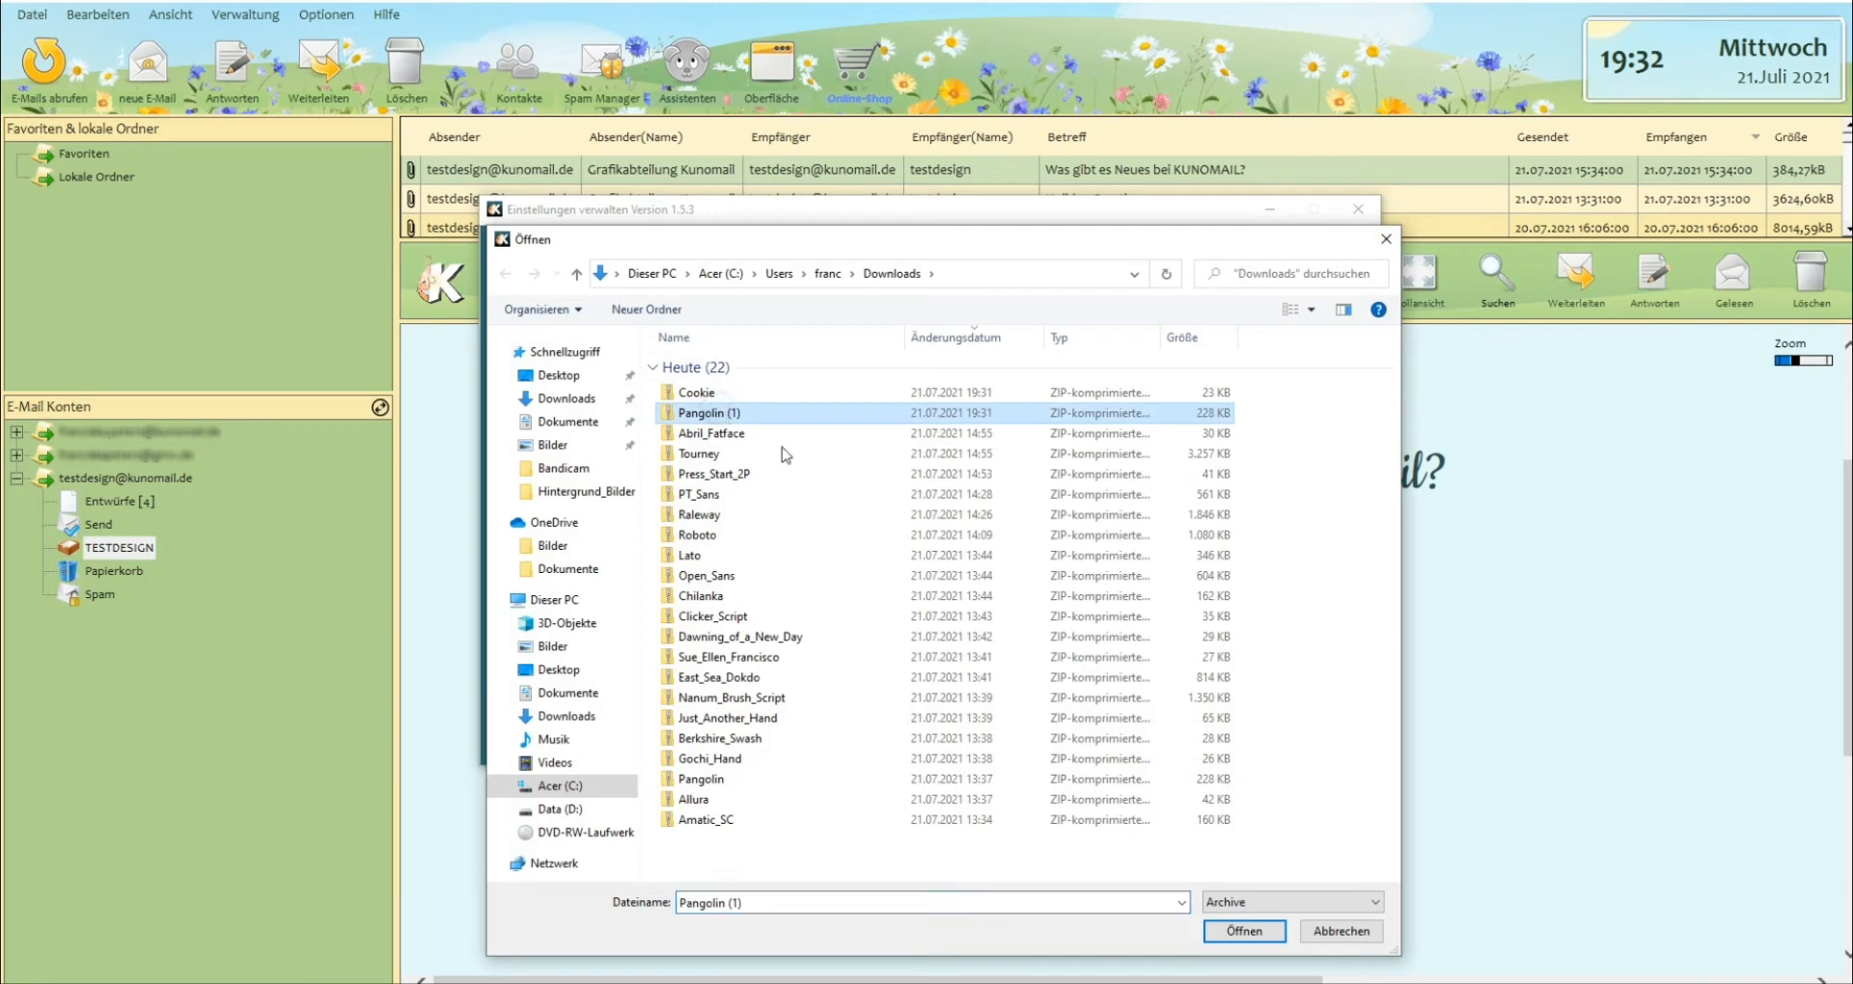
pyautogui.click(1242, 930)
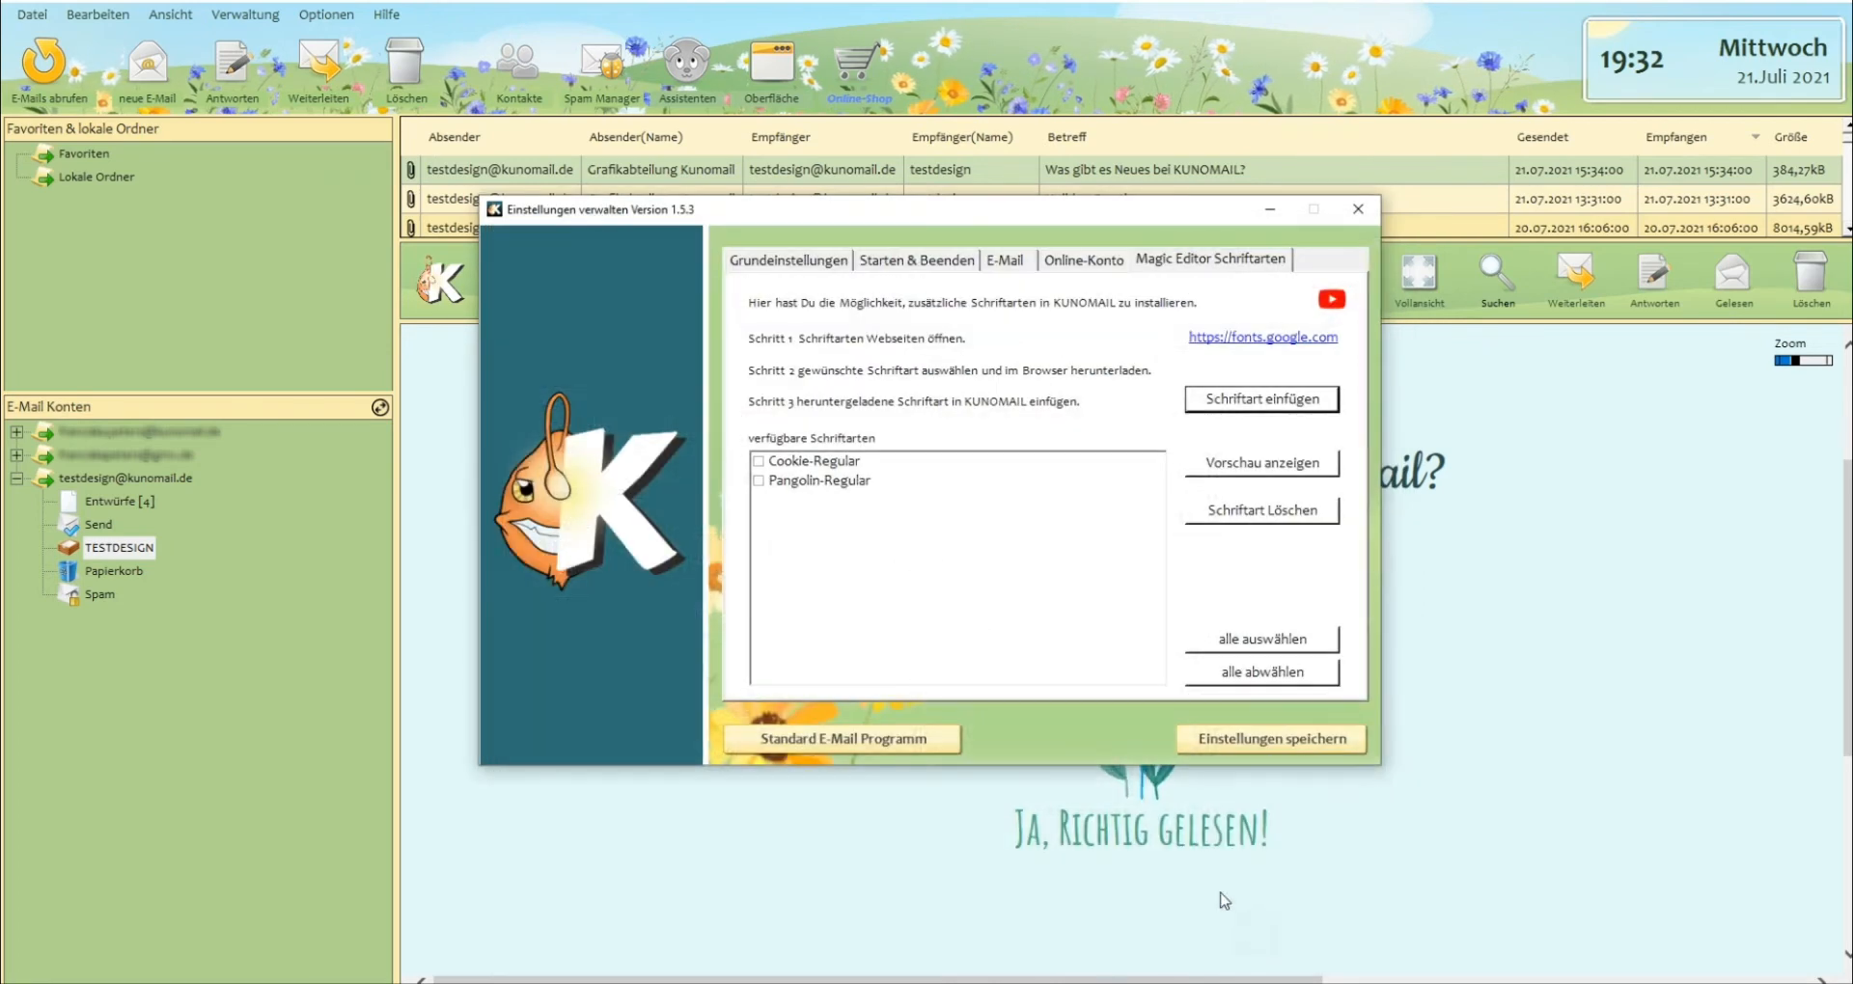
# Add the Amatic_SC archive from the Downloads folder to the available Magic Editor fonts.
pyautogui.click(1203, 410)
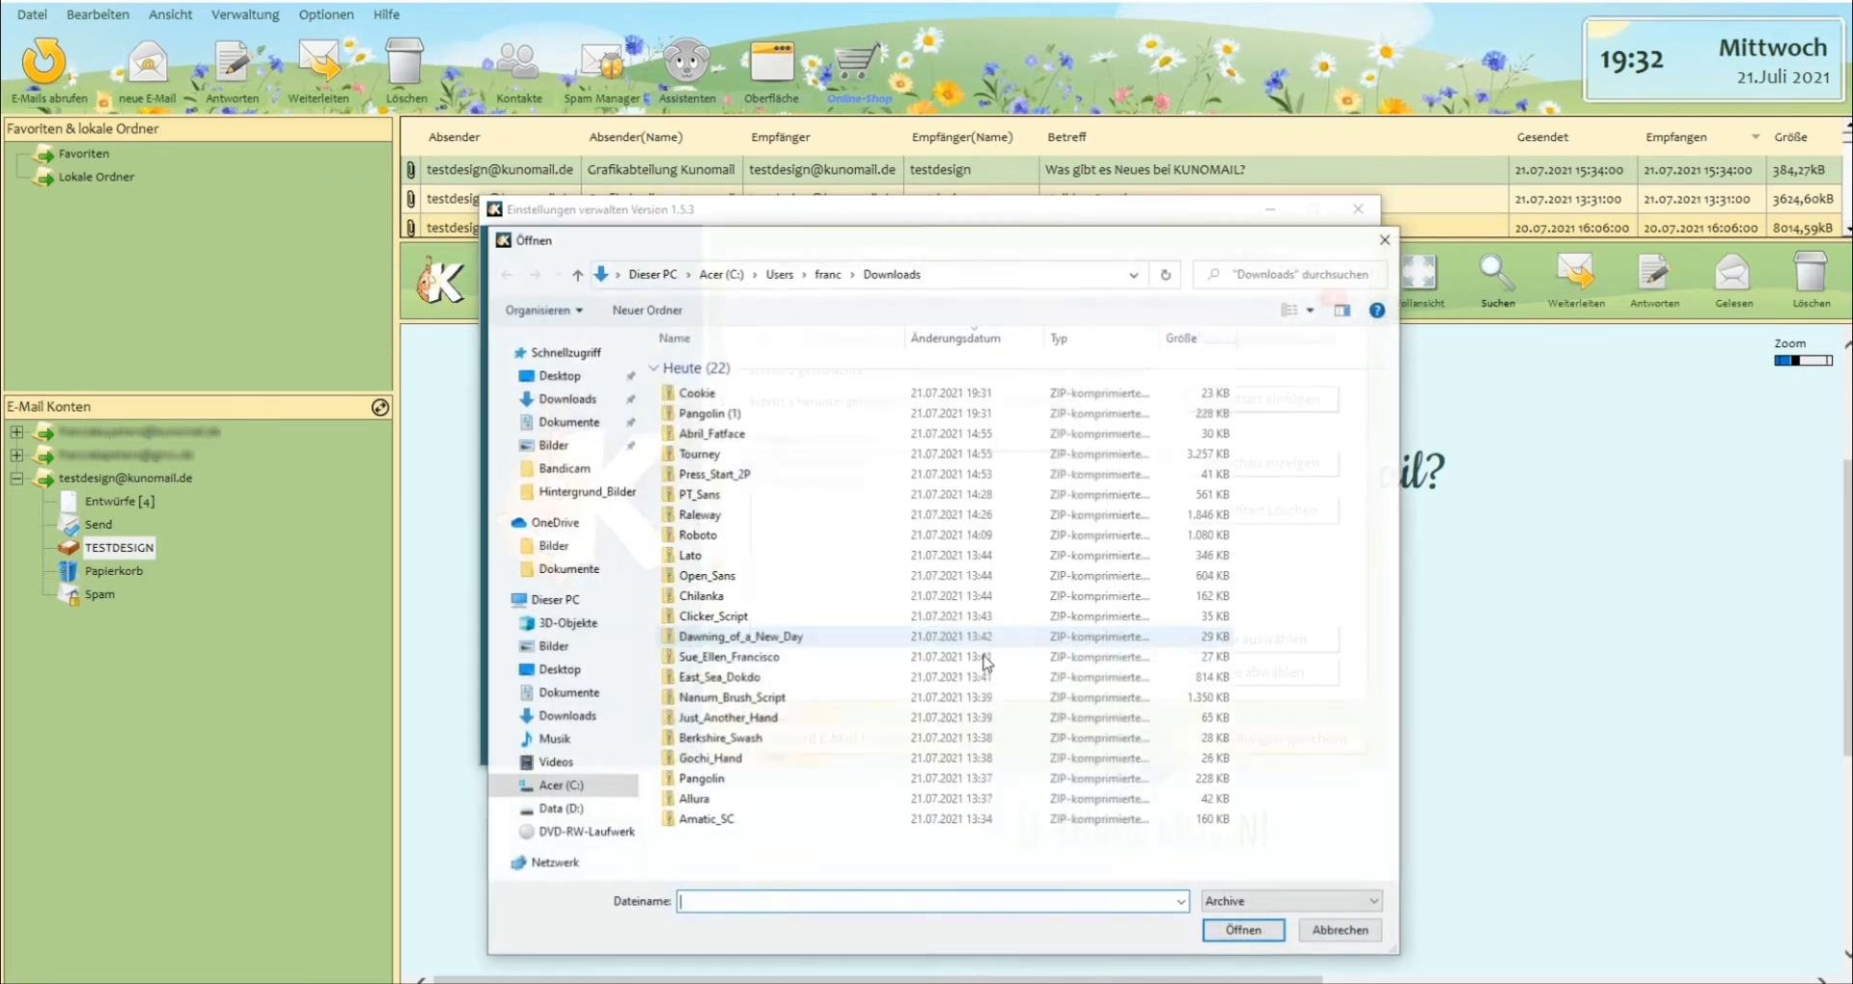
pyautogui.click(710, 822)
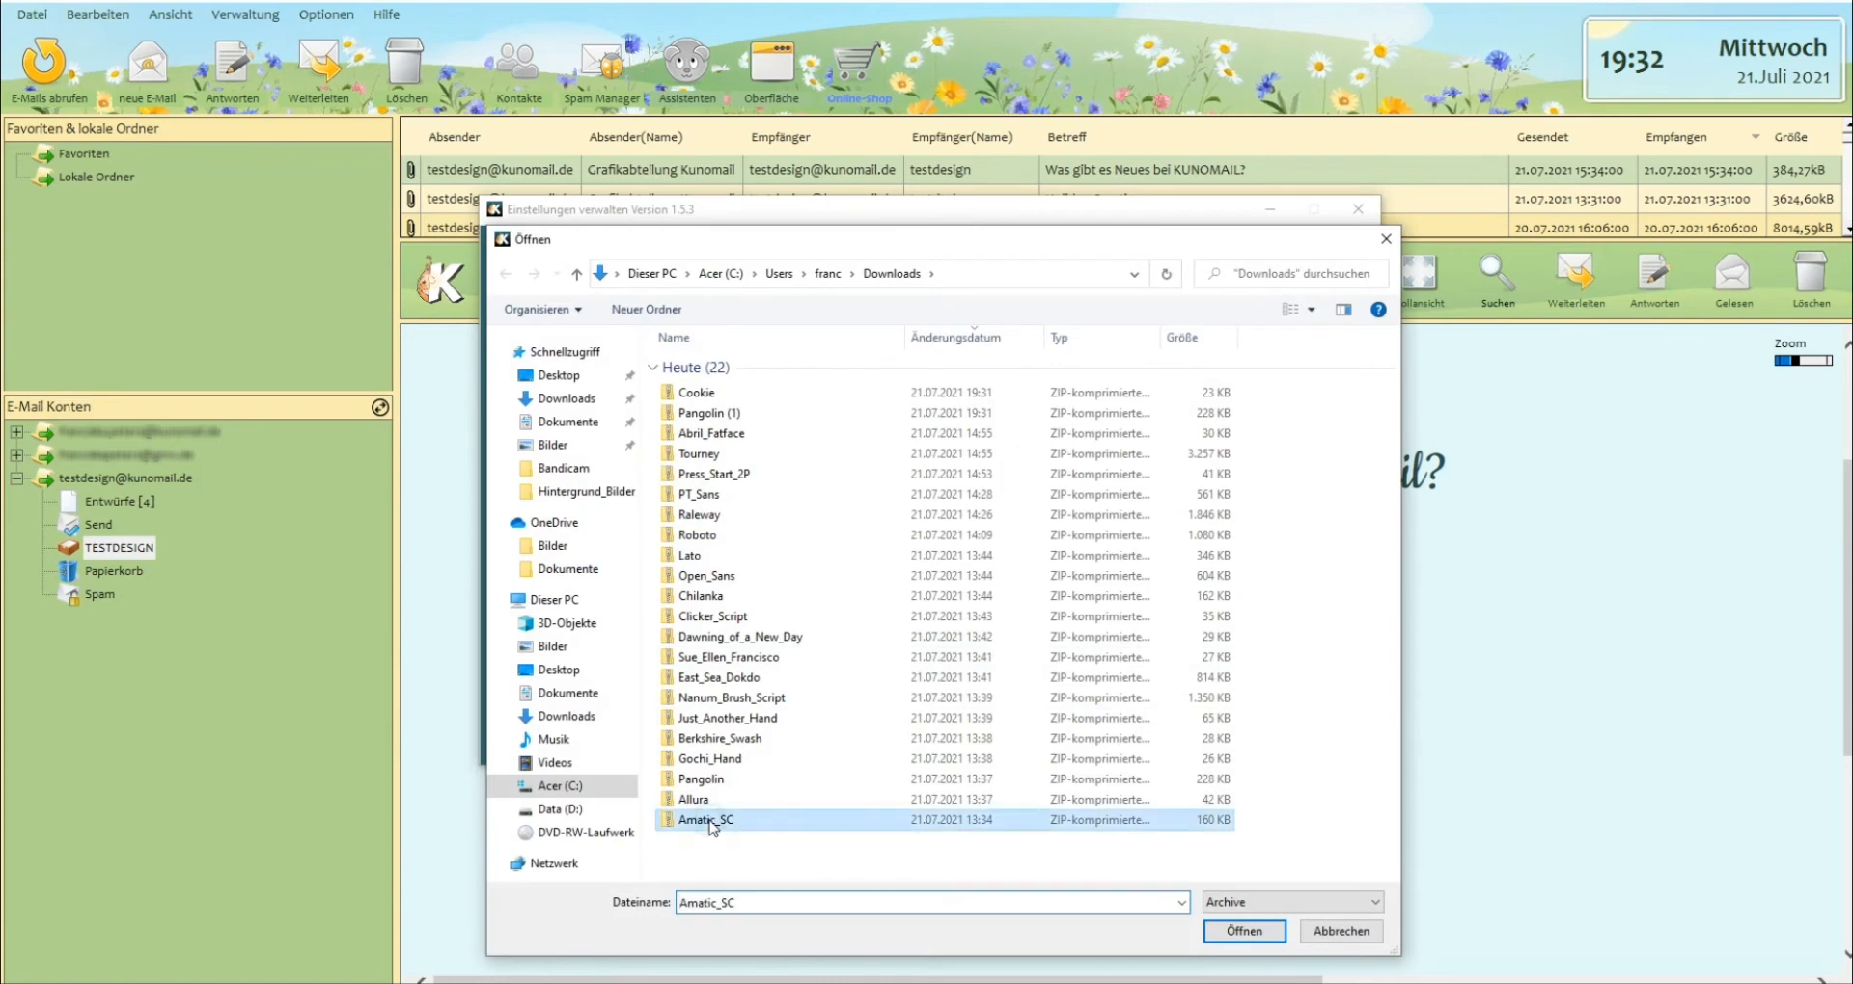
pyautogui.click(1244, 932)
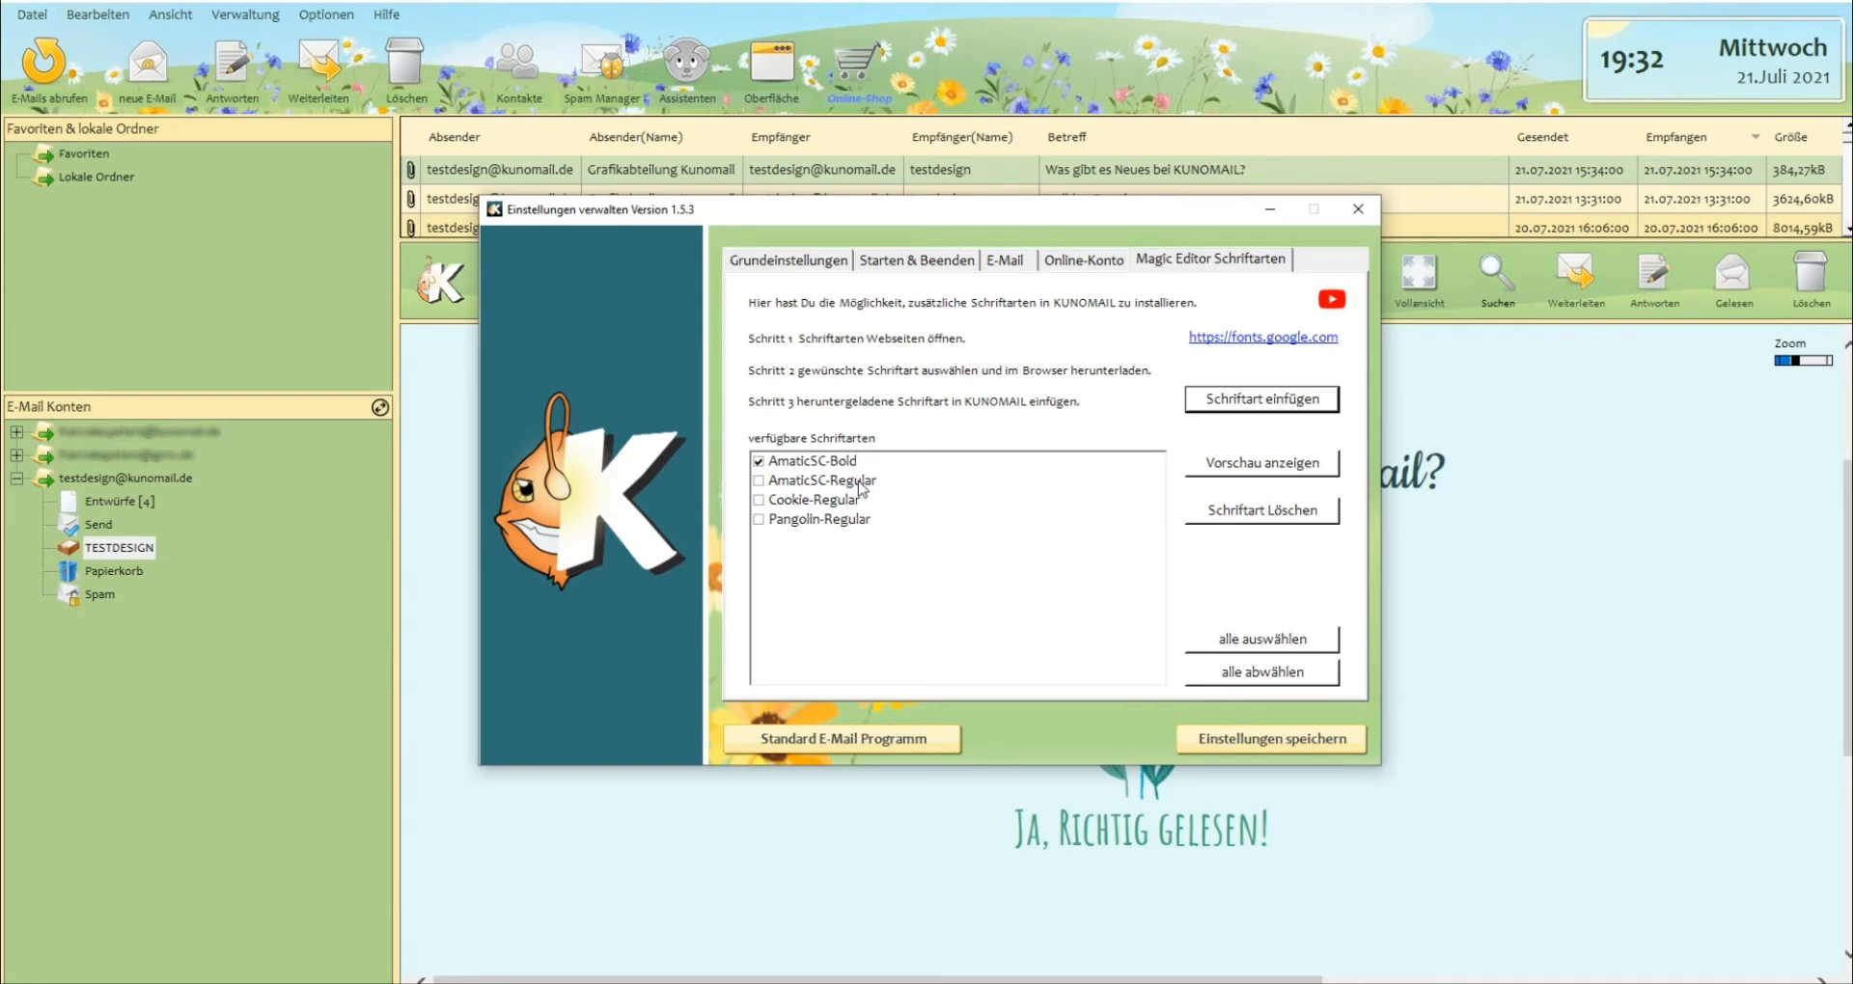
# Mark AmaticSC-Regular in the available fonts and delete it.
pyautogui.click(758, 484)
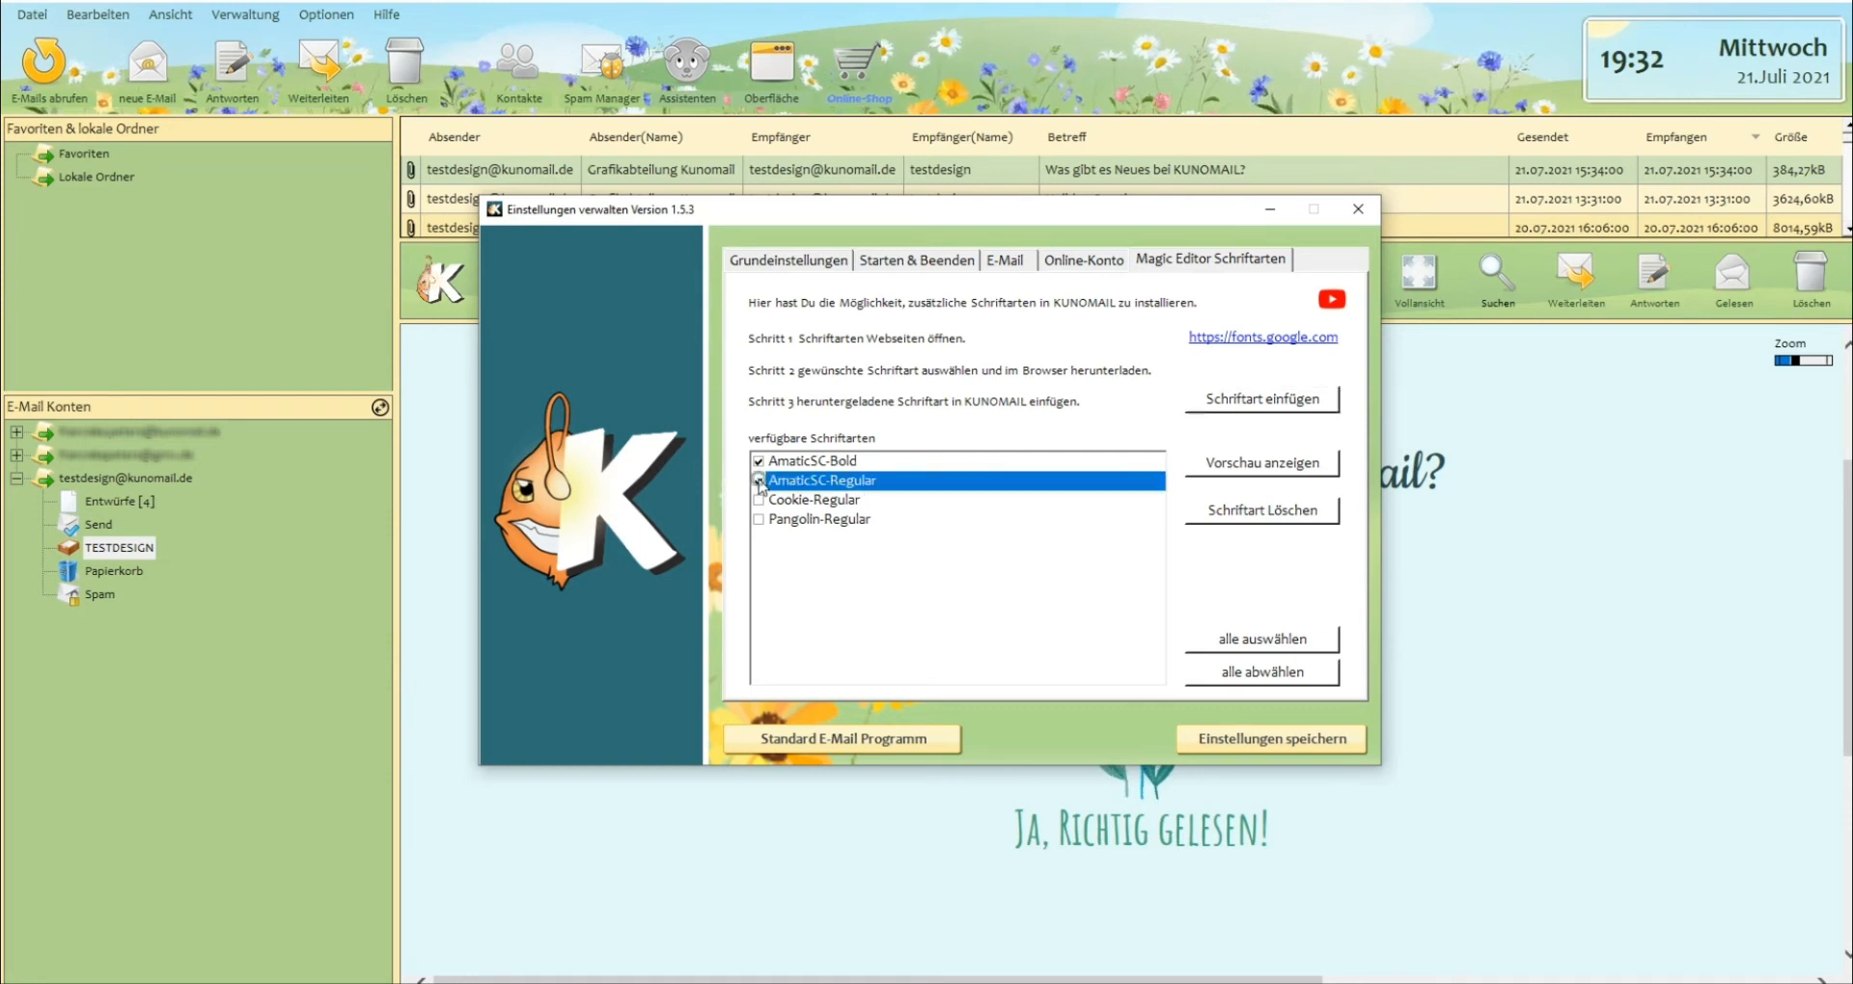
pyautogui.click(1258, 519)
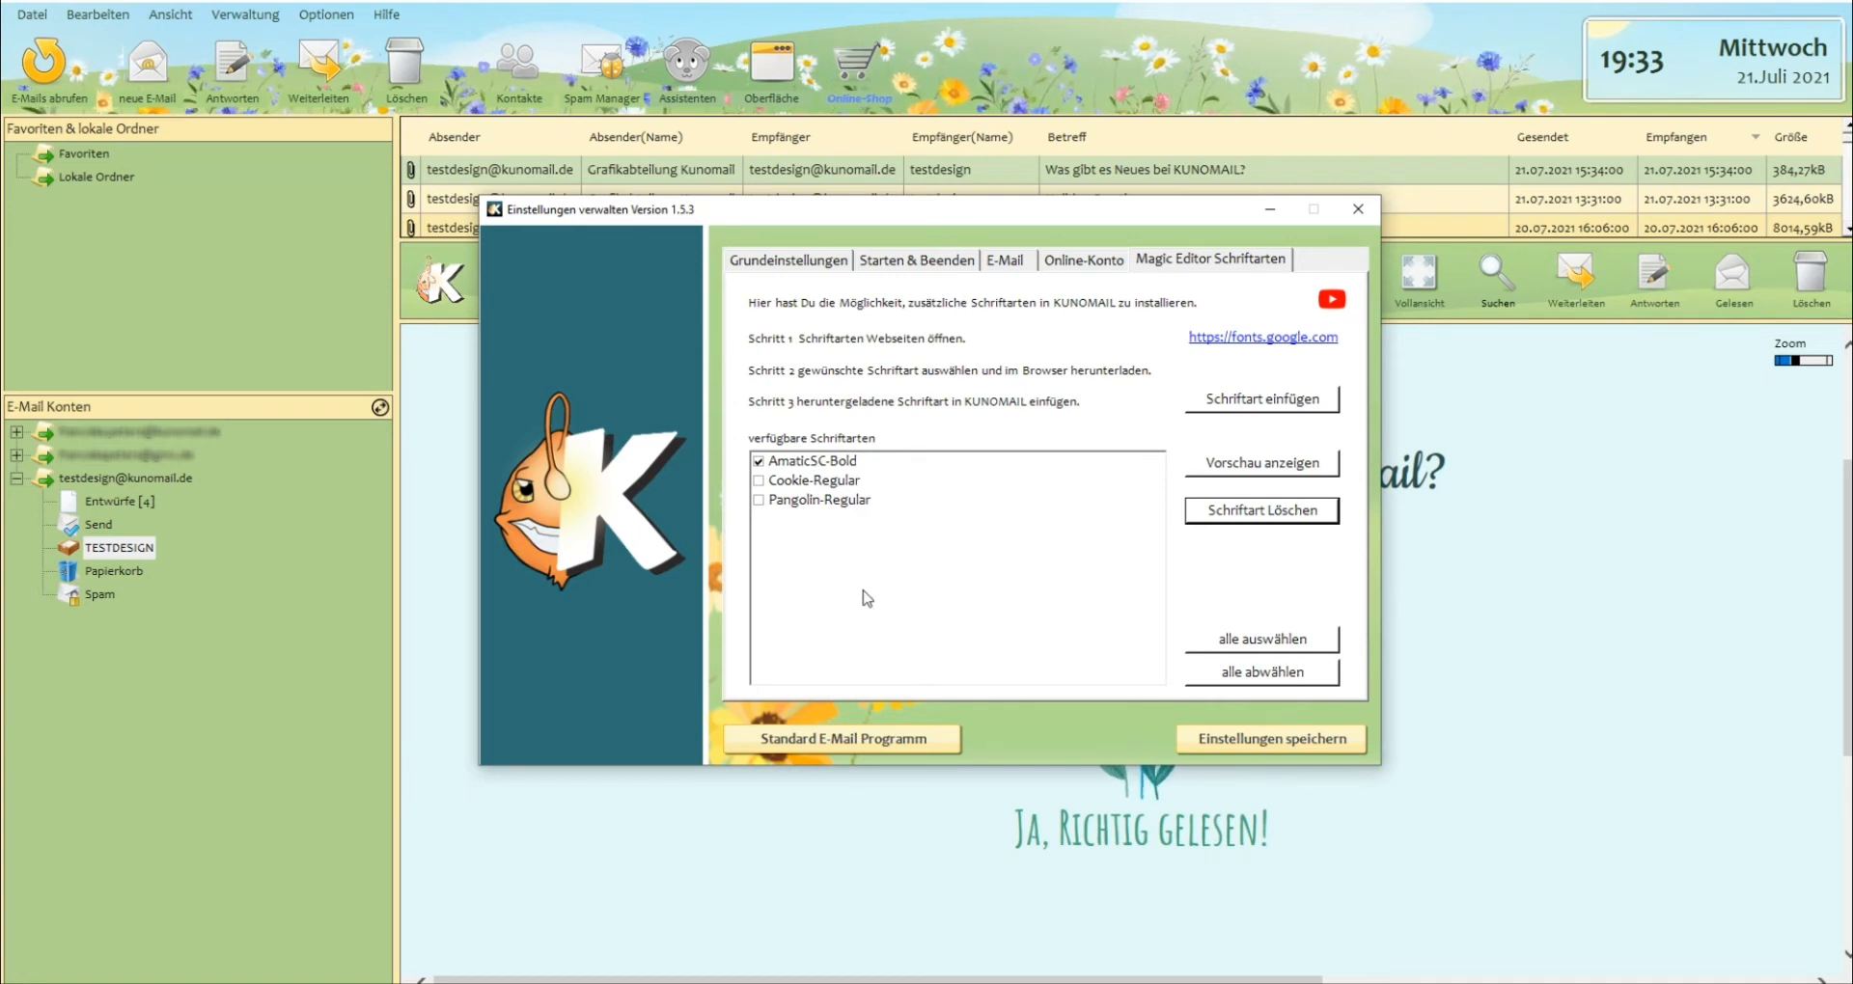
# Clear all font selections in the available fonts list, mark every font again and save the settings.
pyautogui.click(1289, 646)
pyautogui.click(1268, 675)
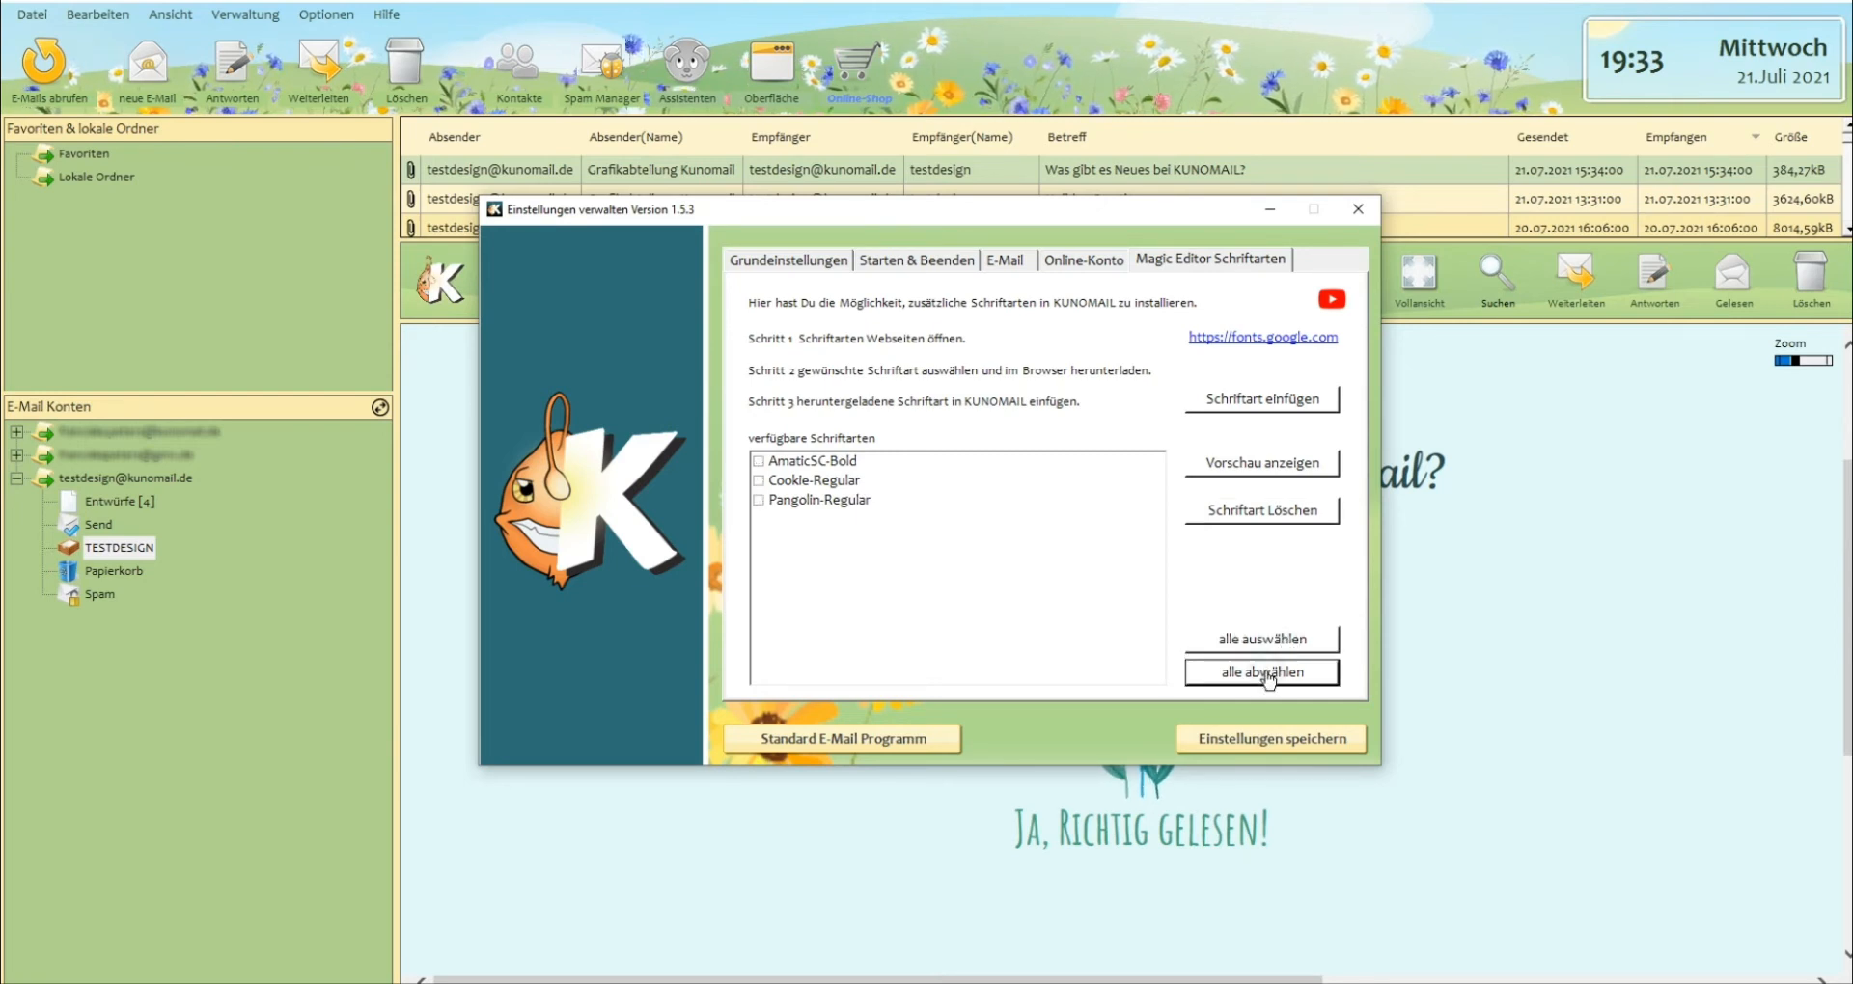
pyautogui.click(1269, 642)
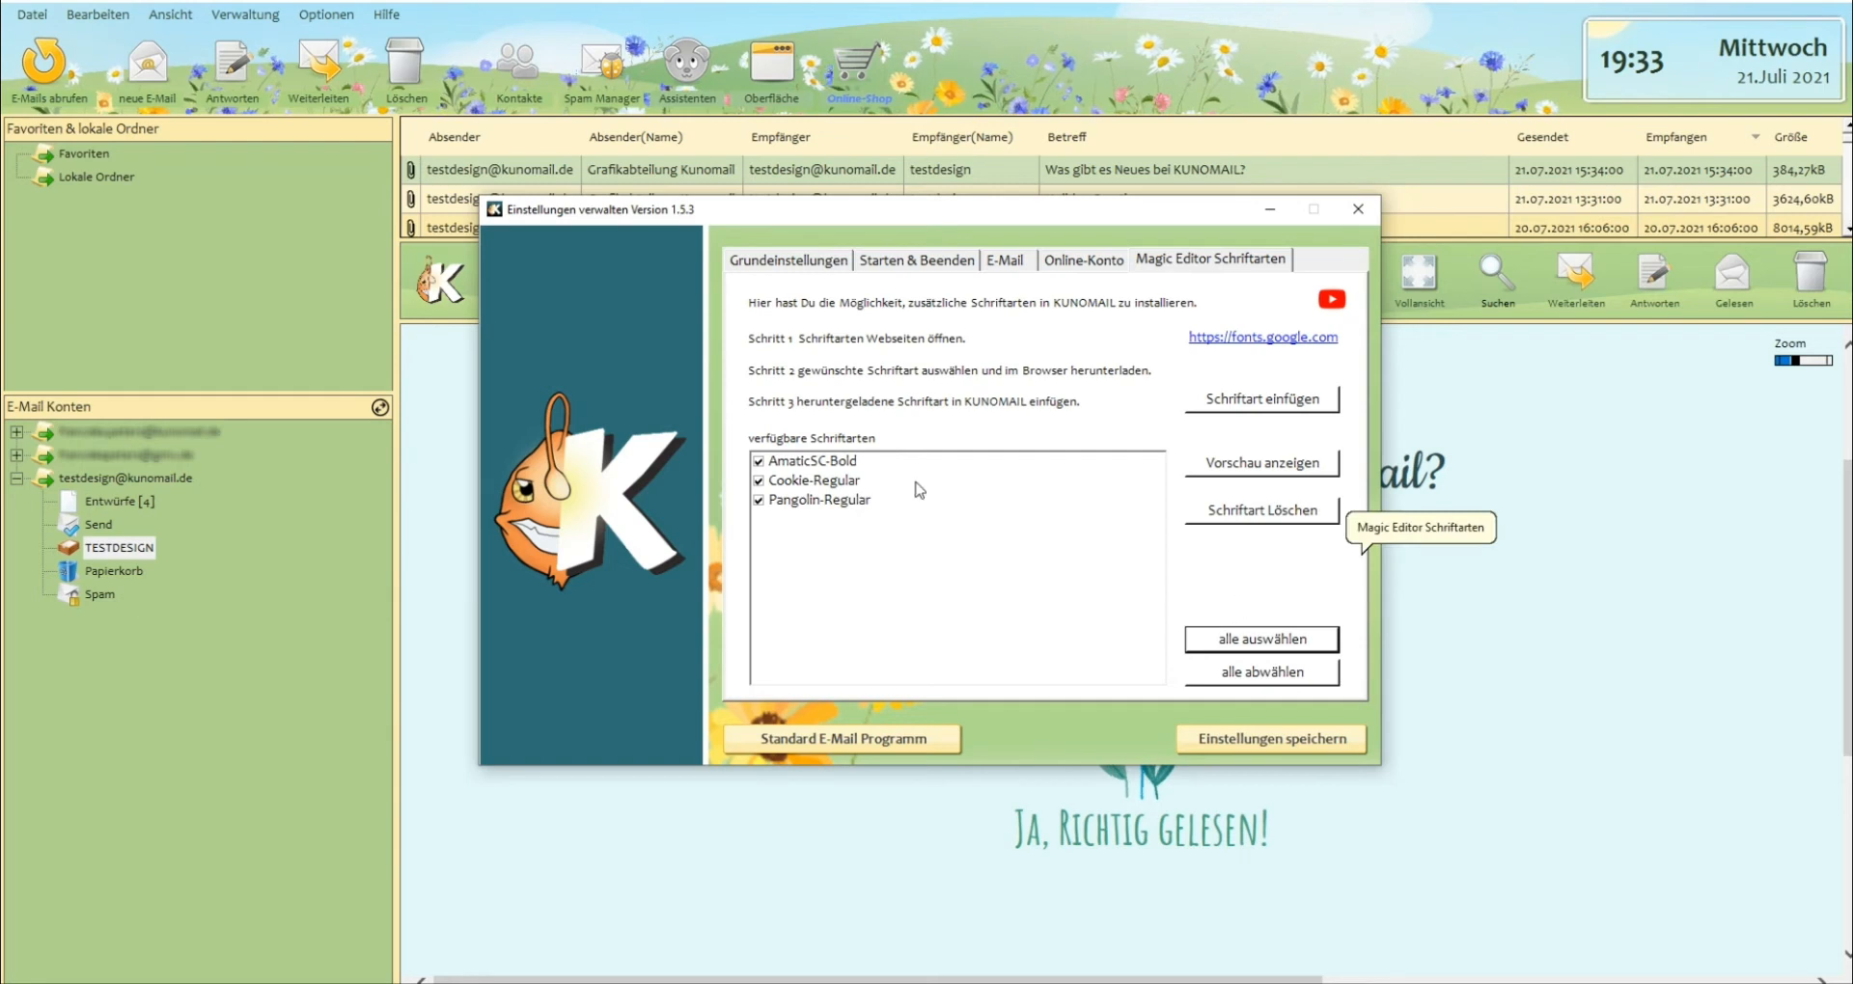
pyautogui.click(1266, 751)
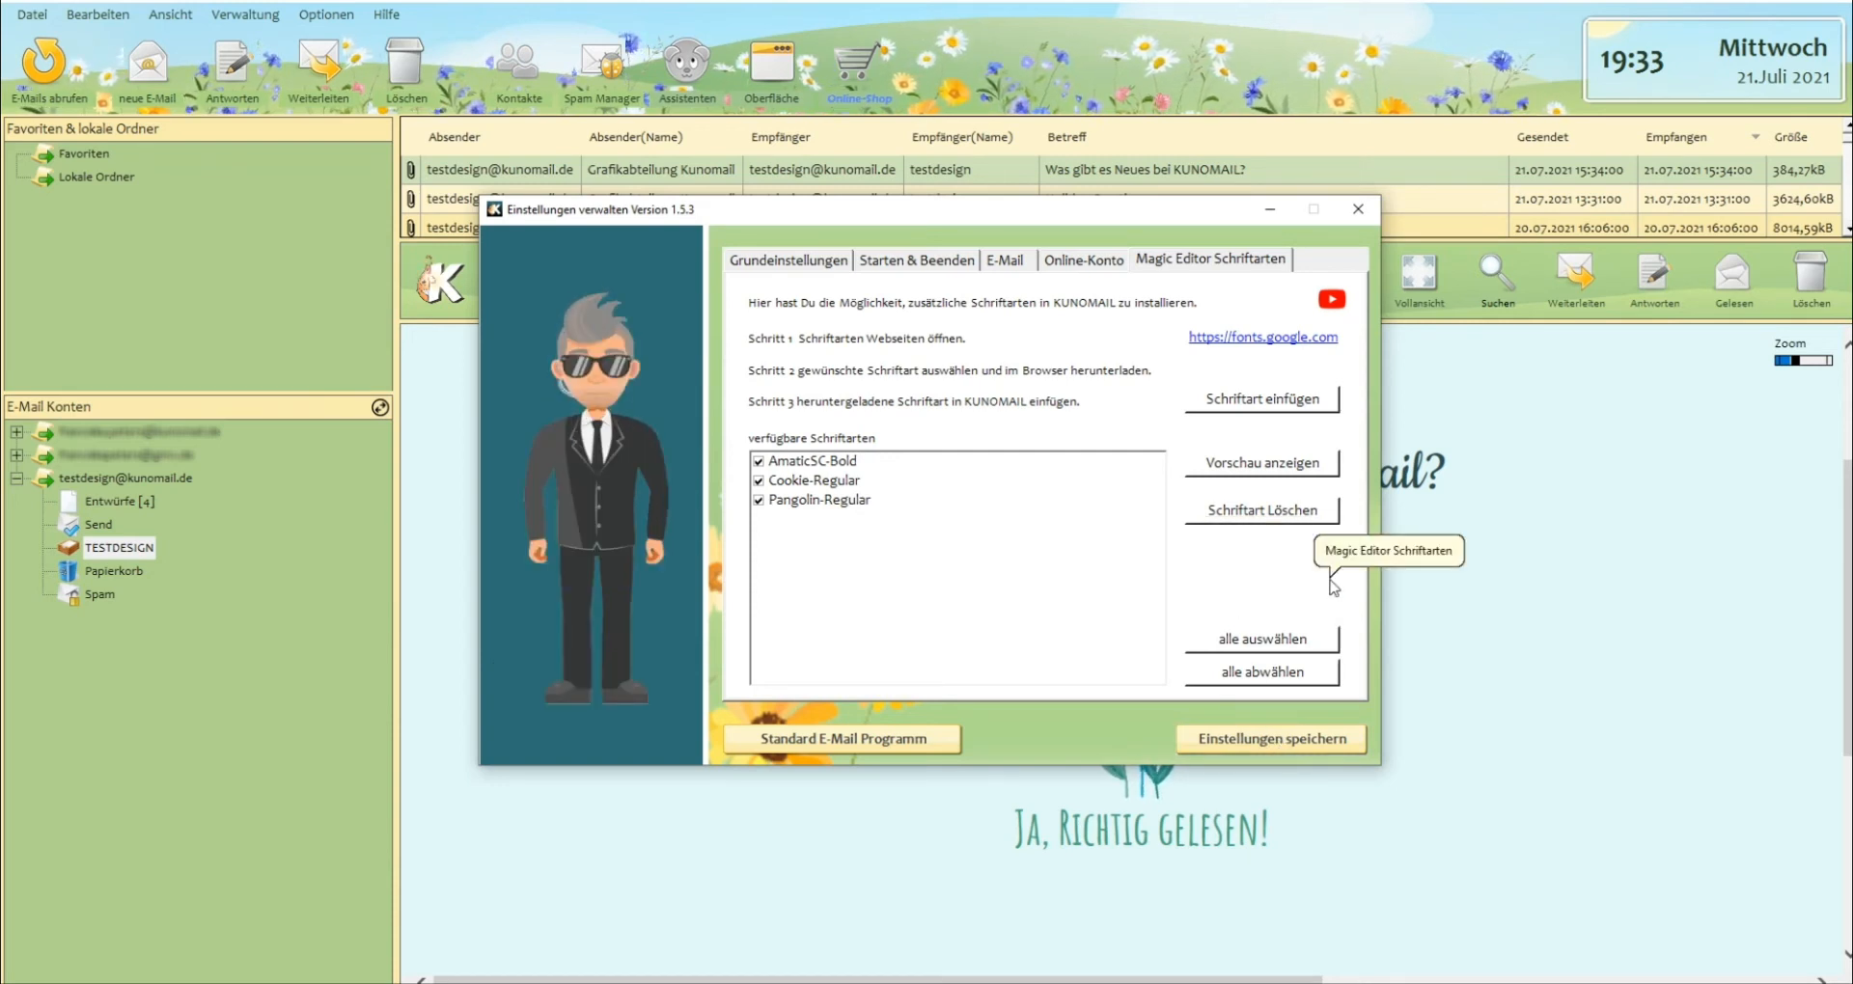
# Unmark AmaticSC-Bold, Cookie-Regular and Pangolin-Regular individually in the available fonts and close the settings.
pyautogui.click(815, 463)
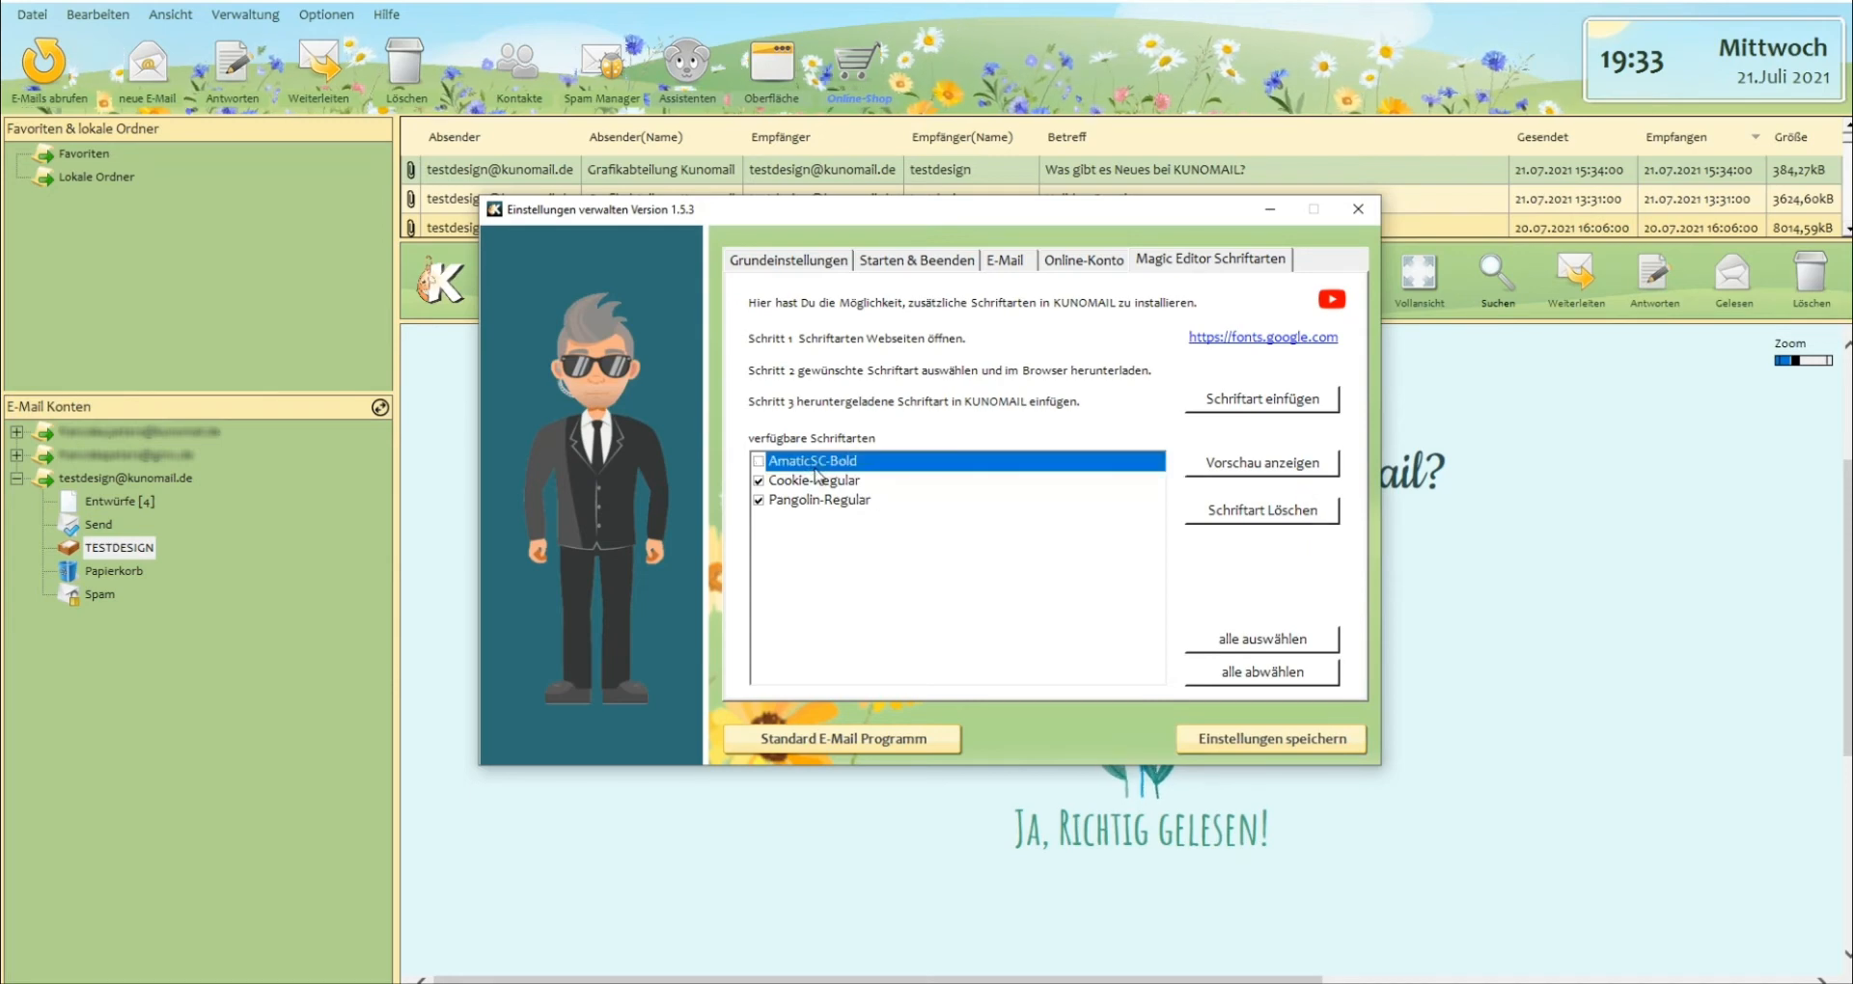
pyautogui.click(816, 480)
pyautogui.click(820, 500)
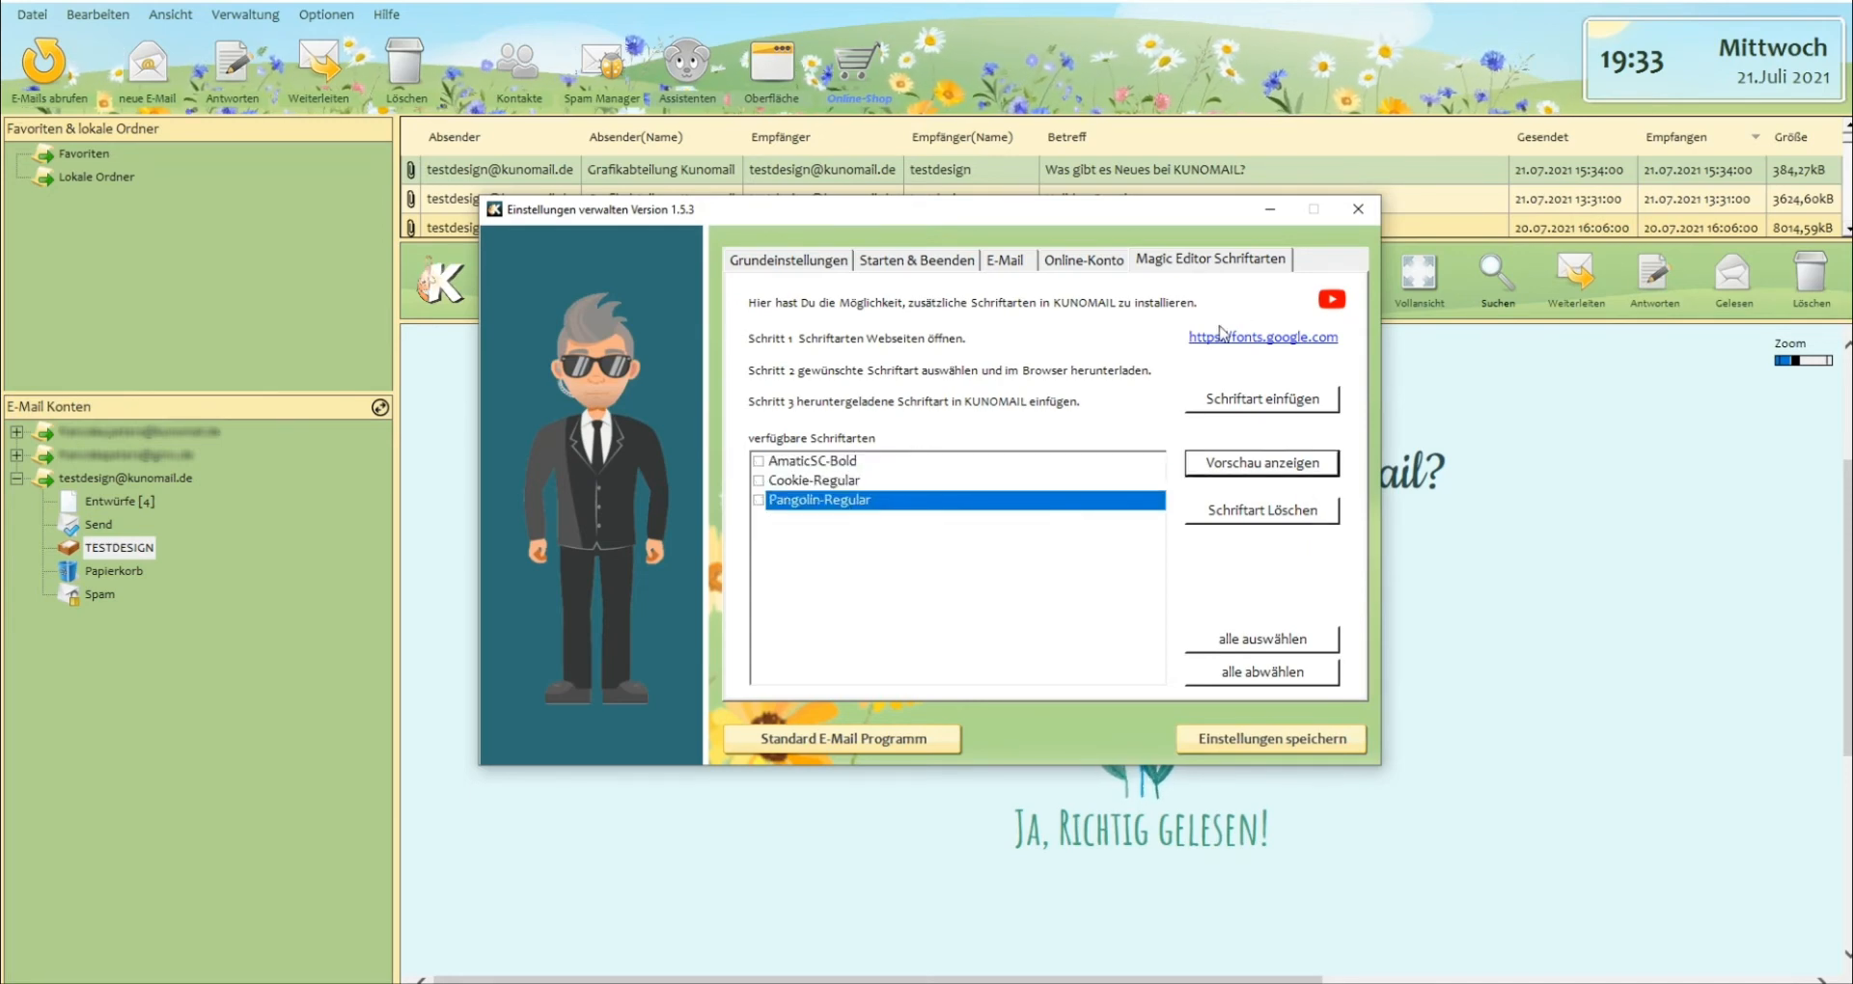
pyautogui.click(1371, 214)
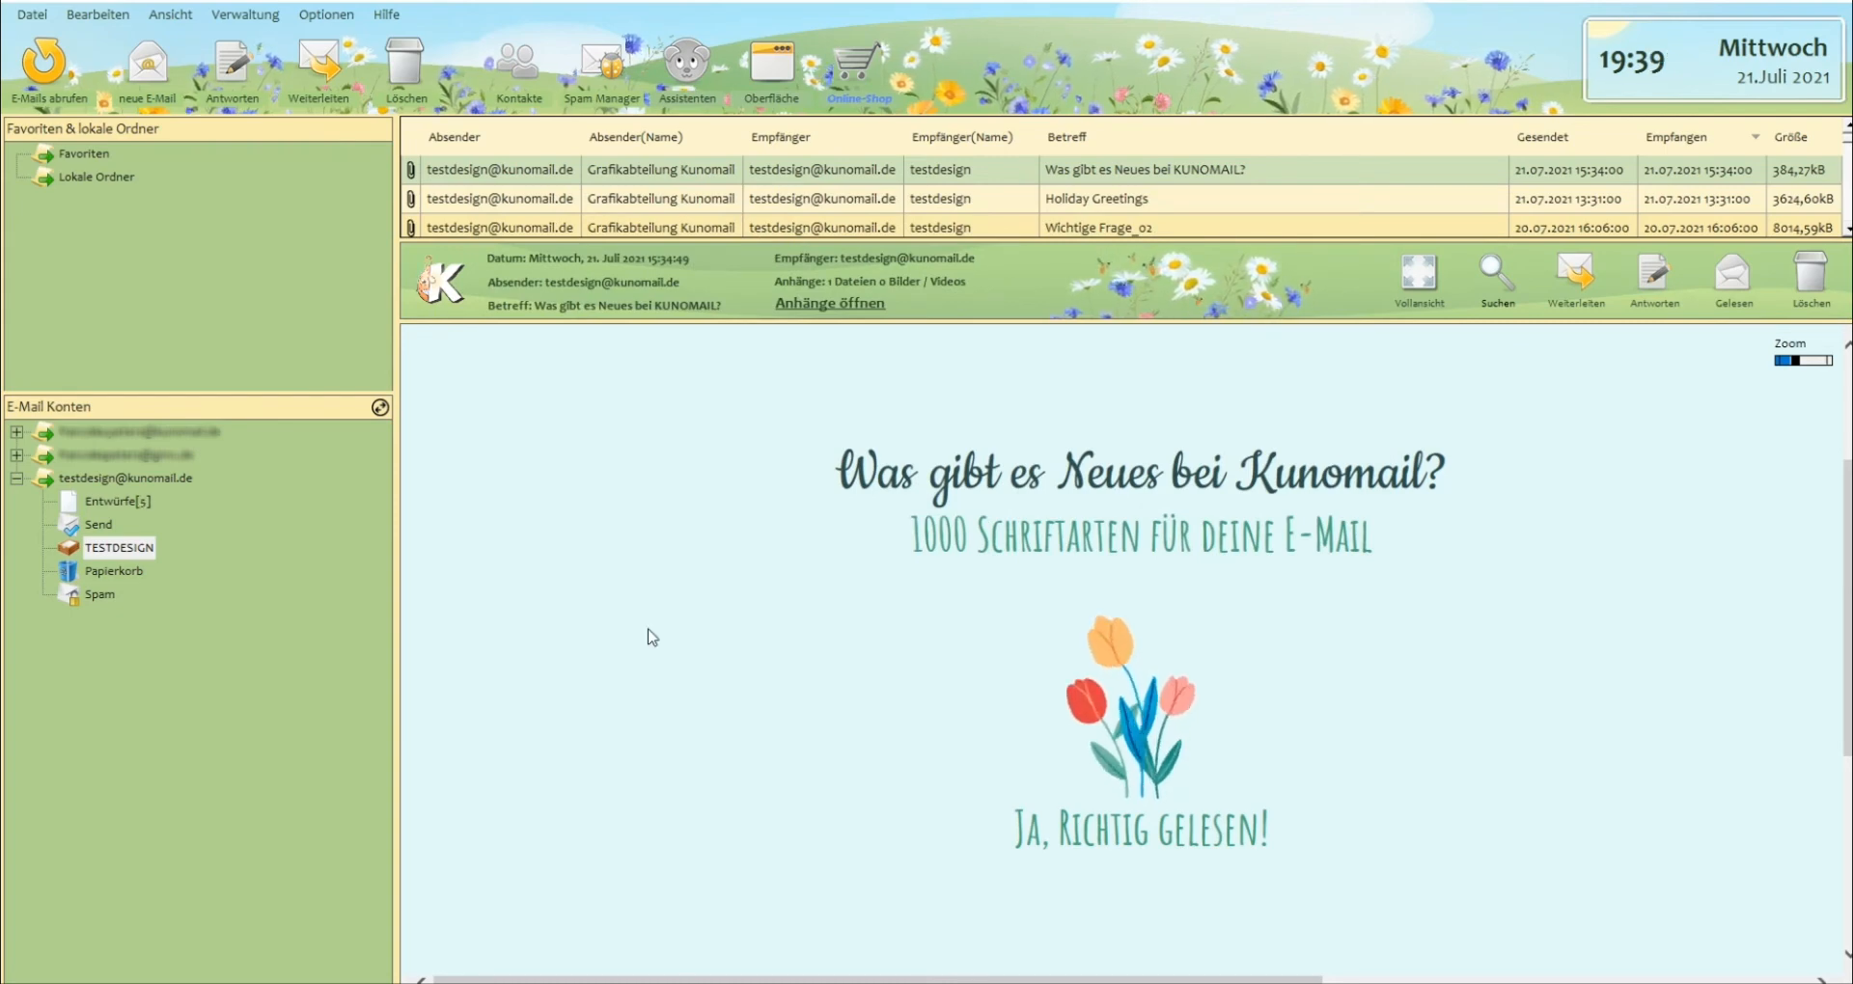
# Start a new e-mail and write "Hallo Liebe Kunomailer" in its body using the AmaticSC-Bold font.
pyautogui.click(149, 69)
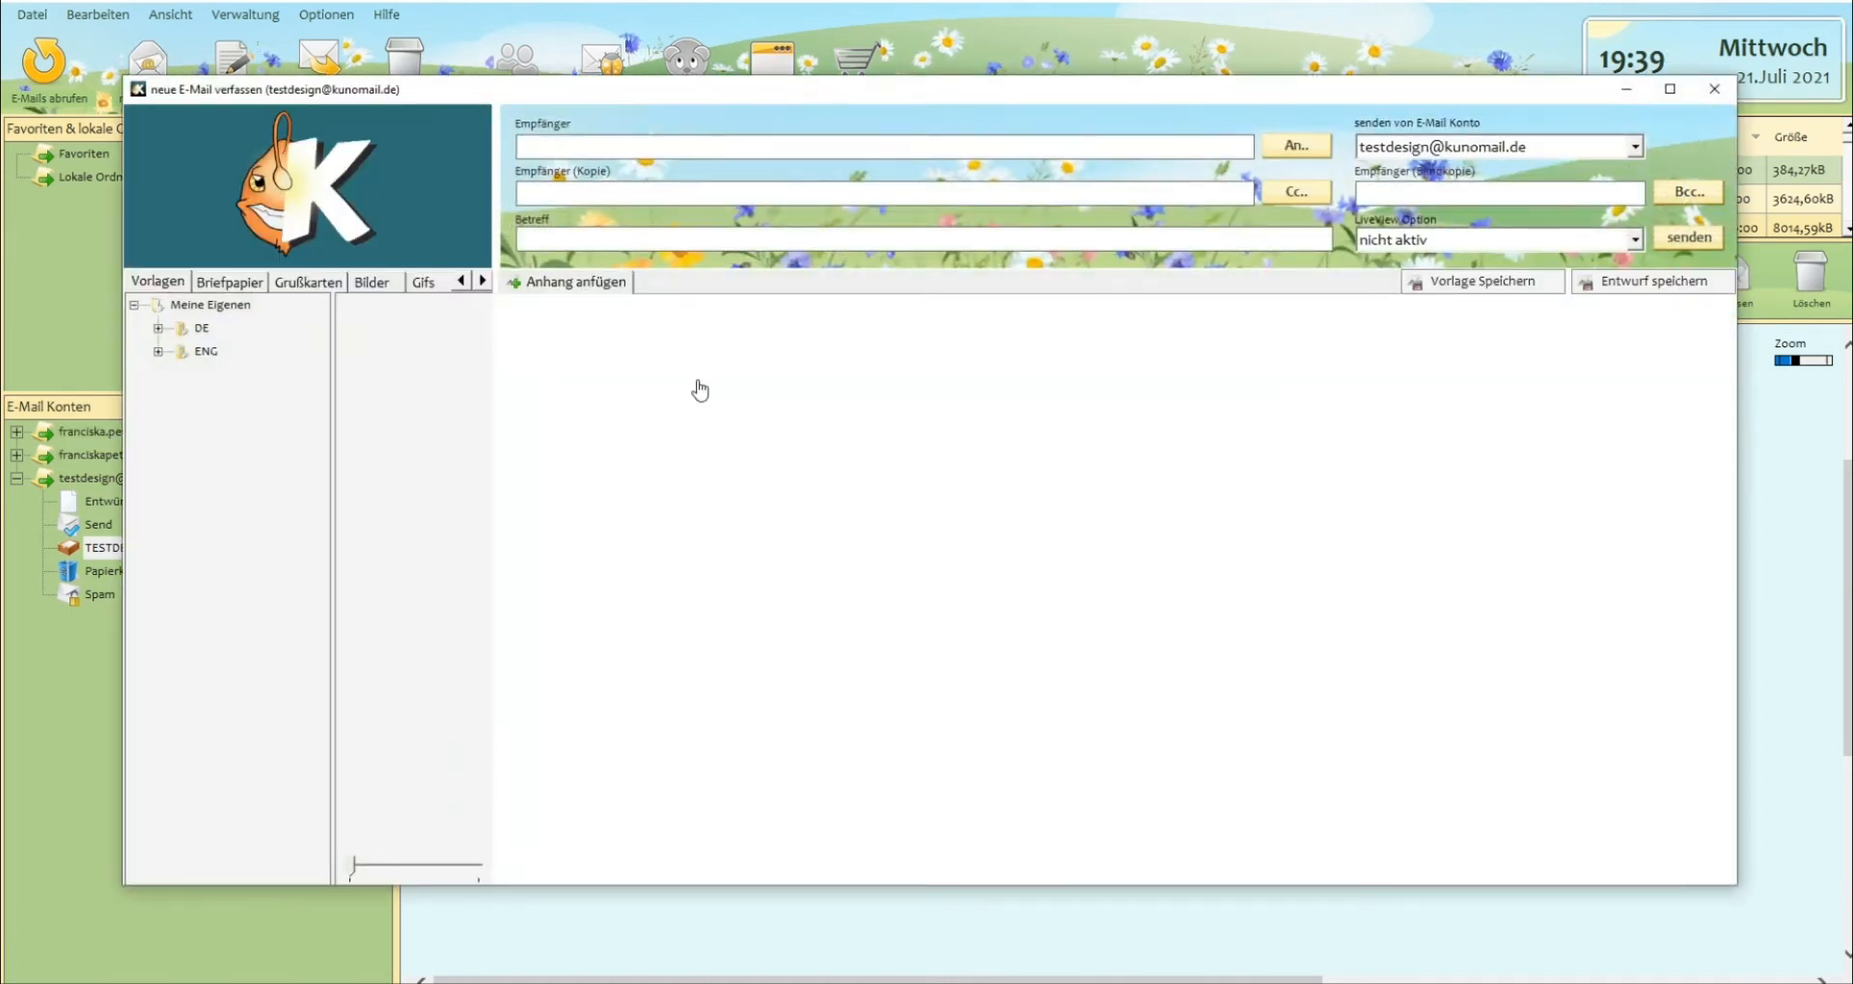
pyautogui.click(549, 433)
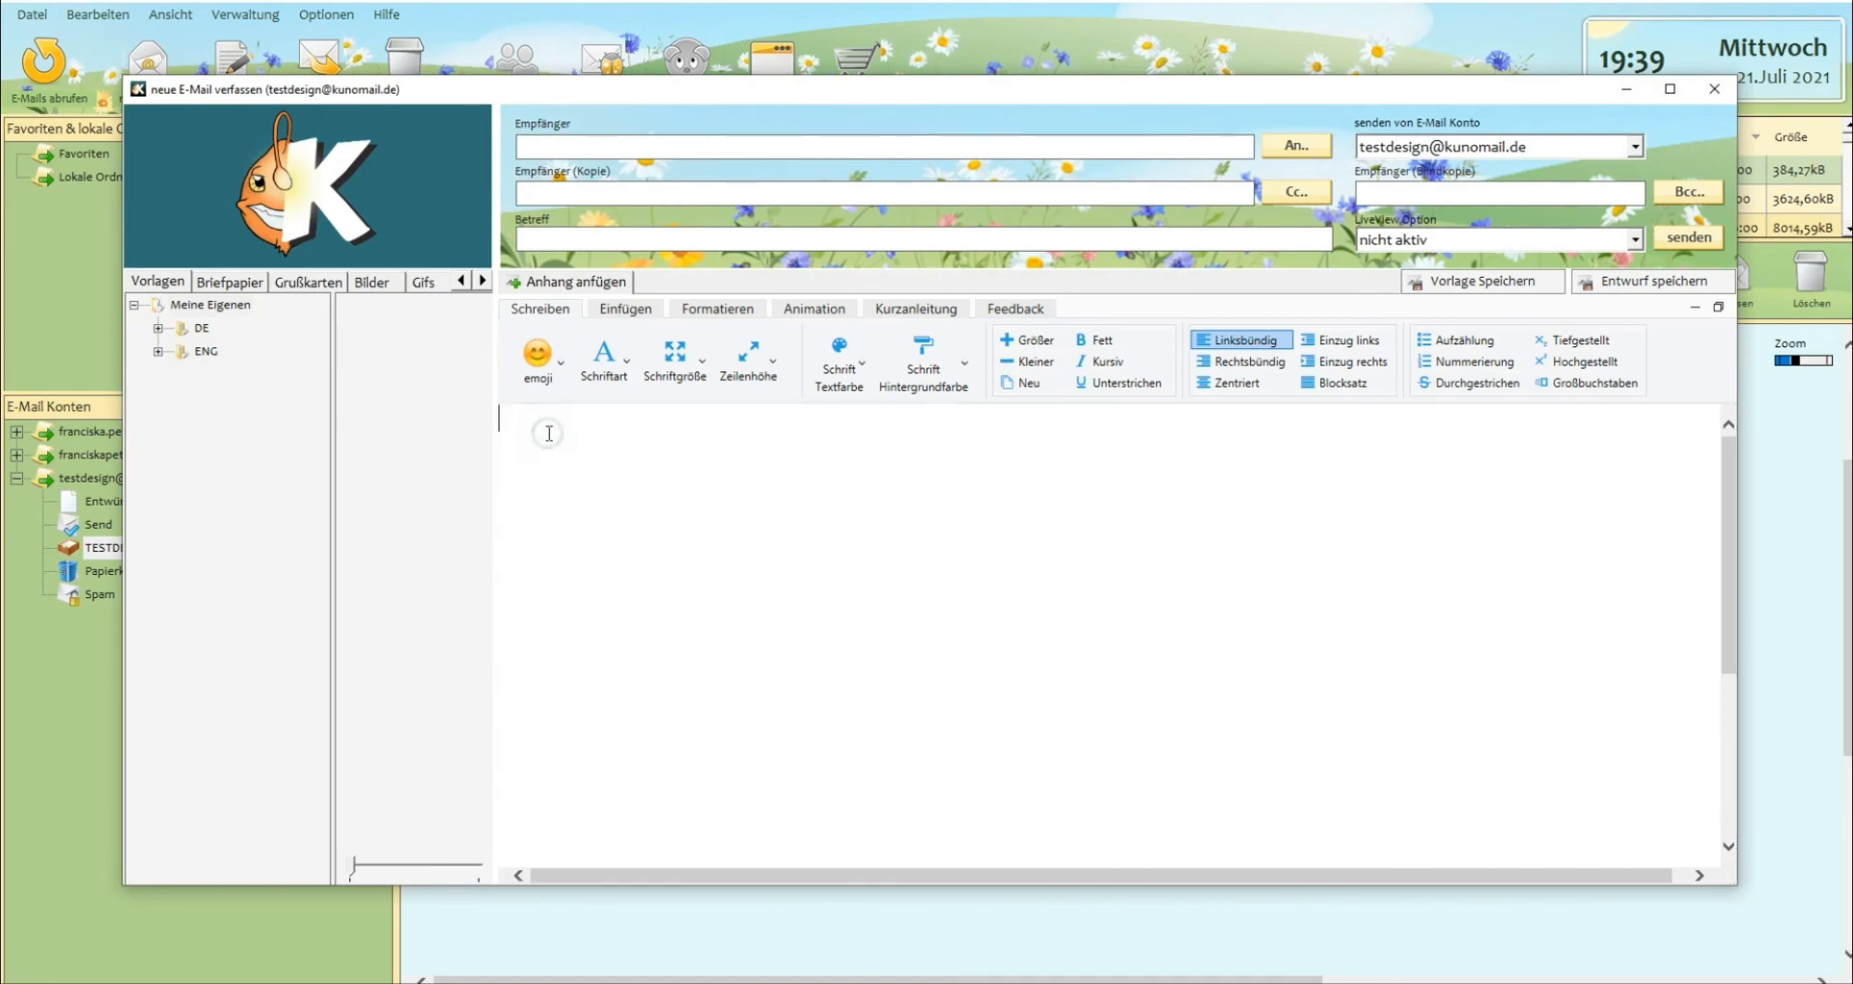
pyautogui.click(599, 365)
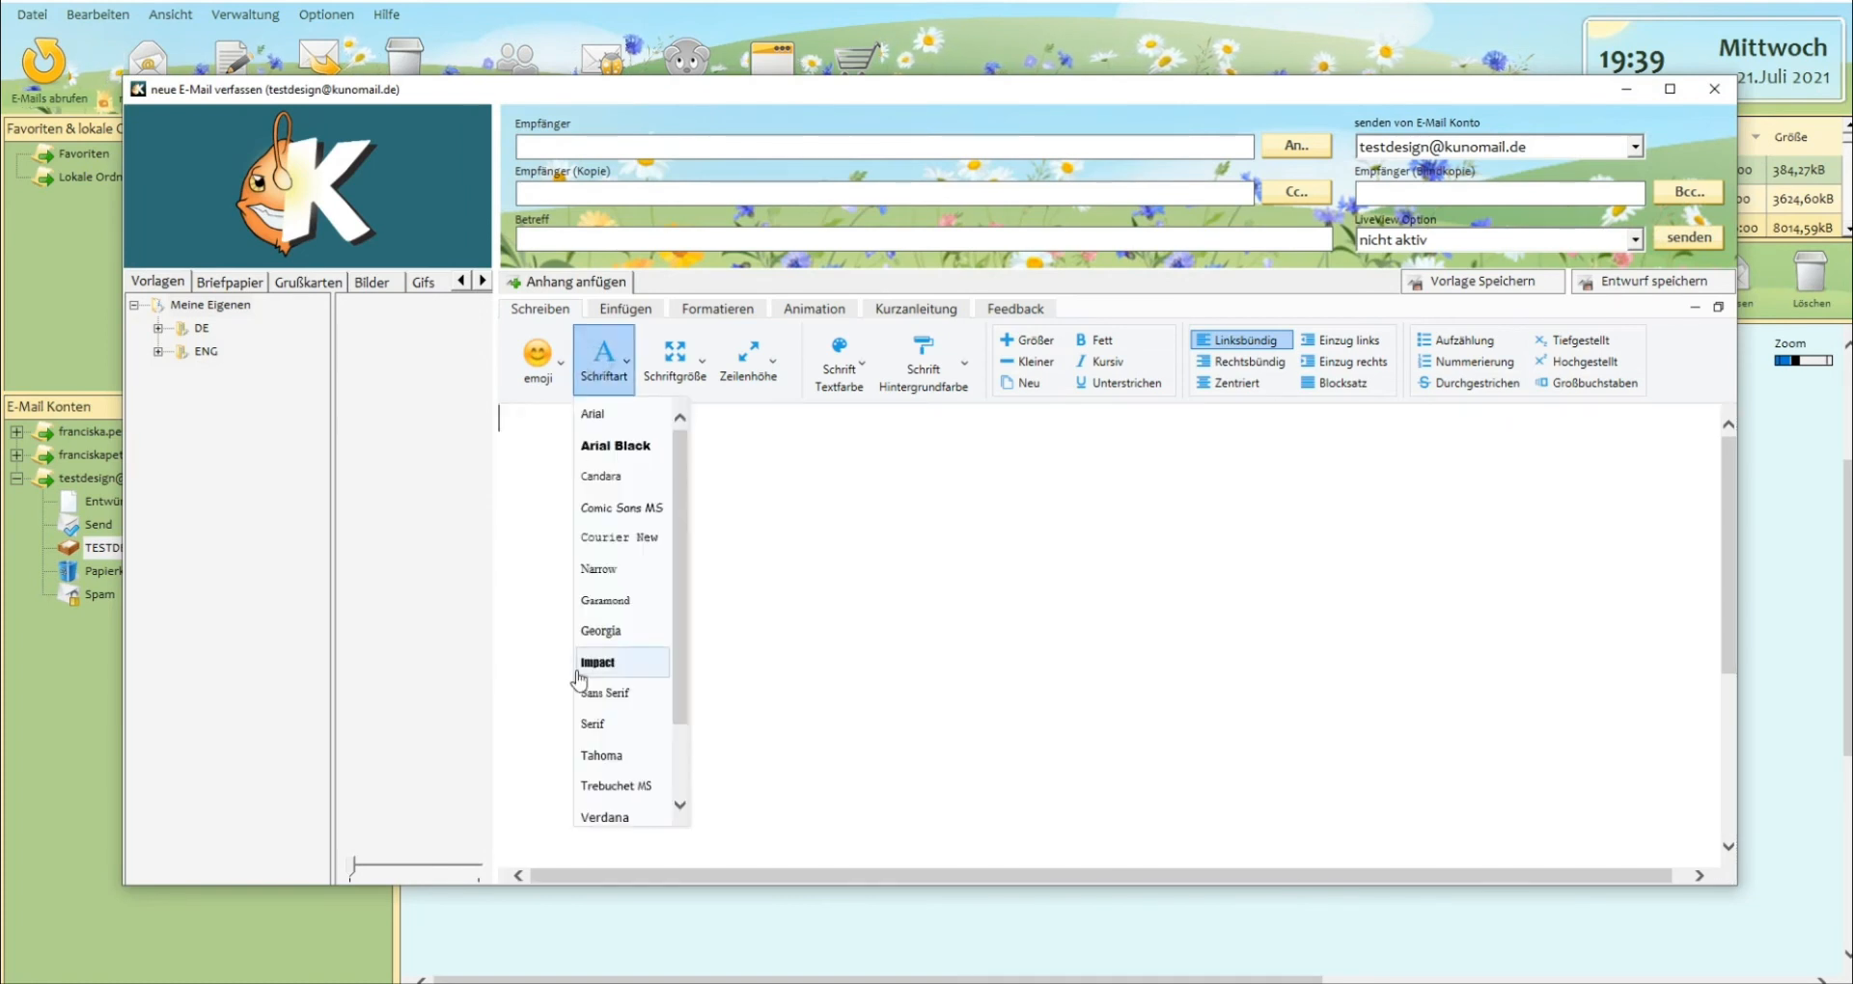
pyautogui.scroll(-1, 679, 658)
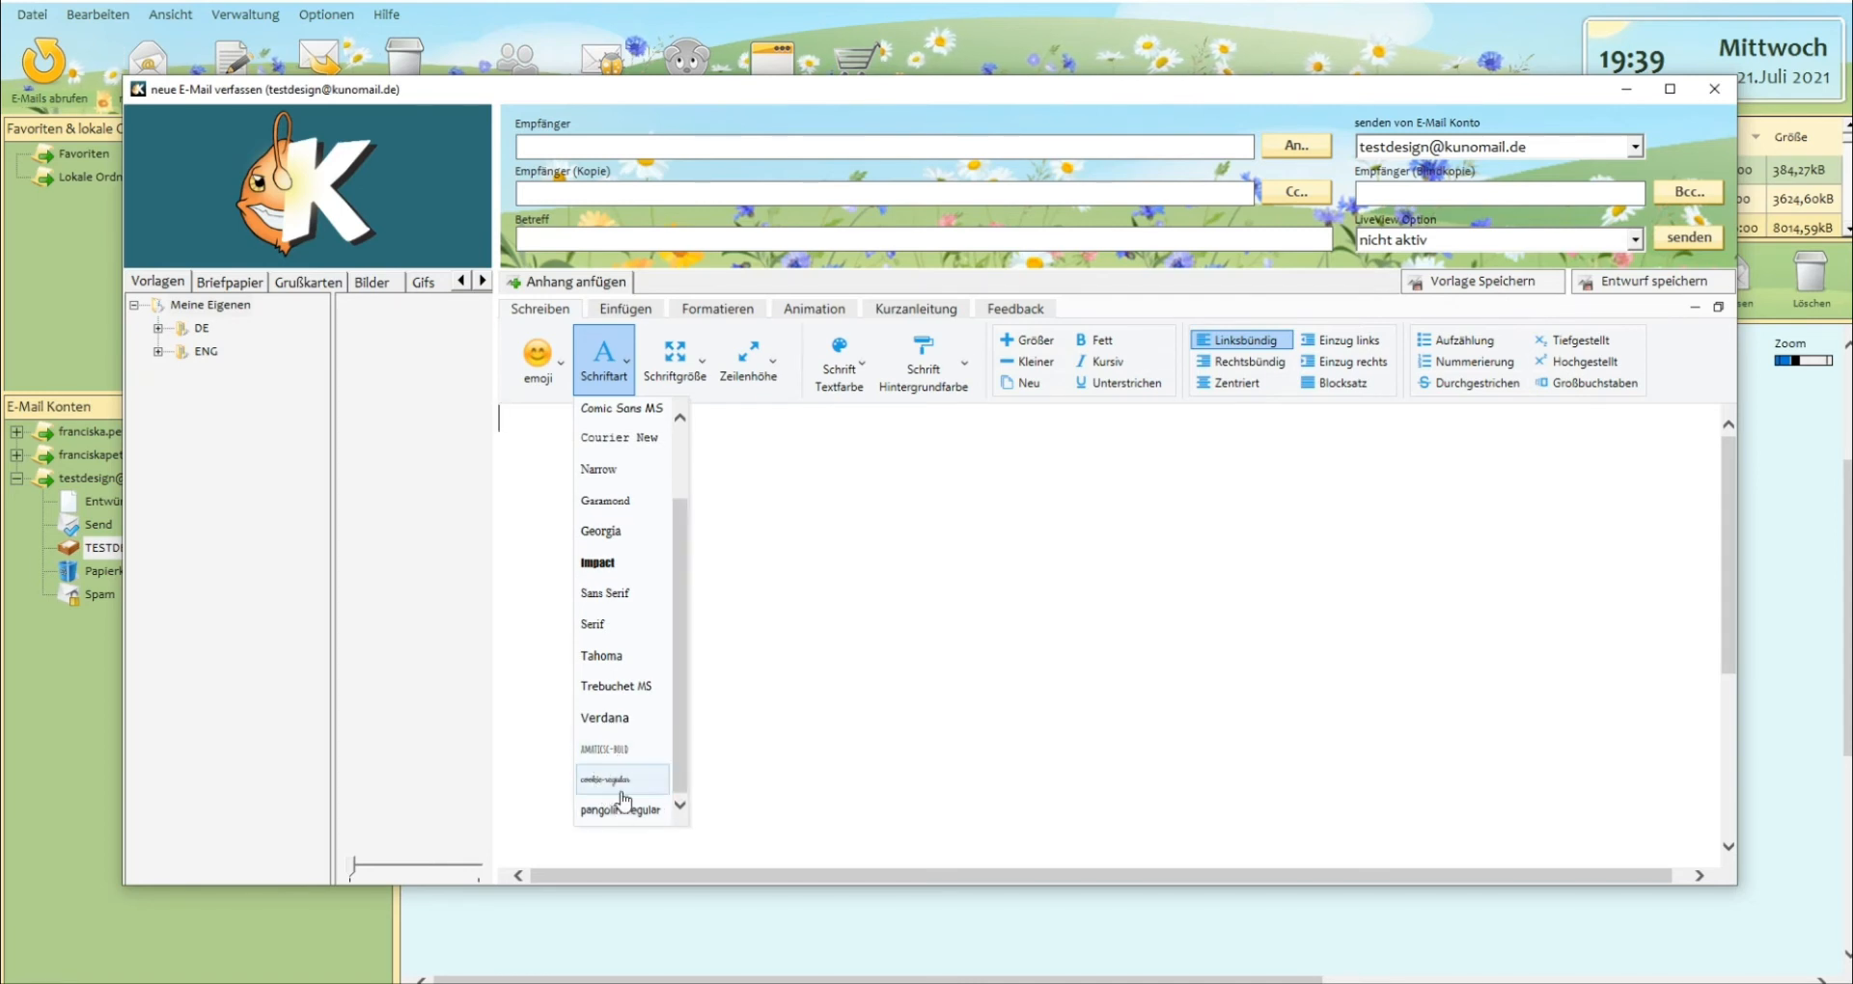
pyautogui.click(620, 751)
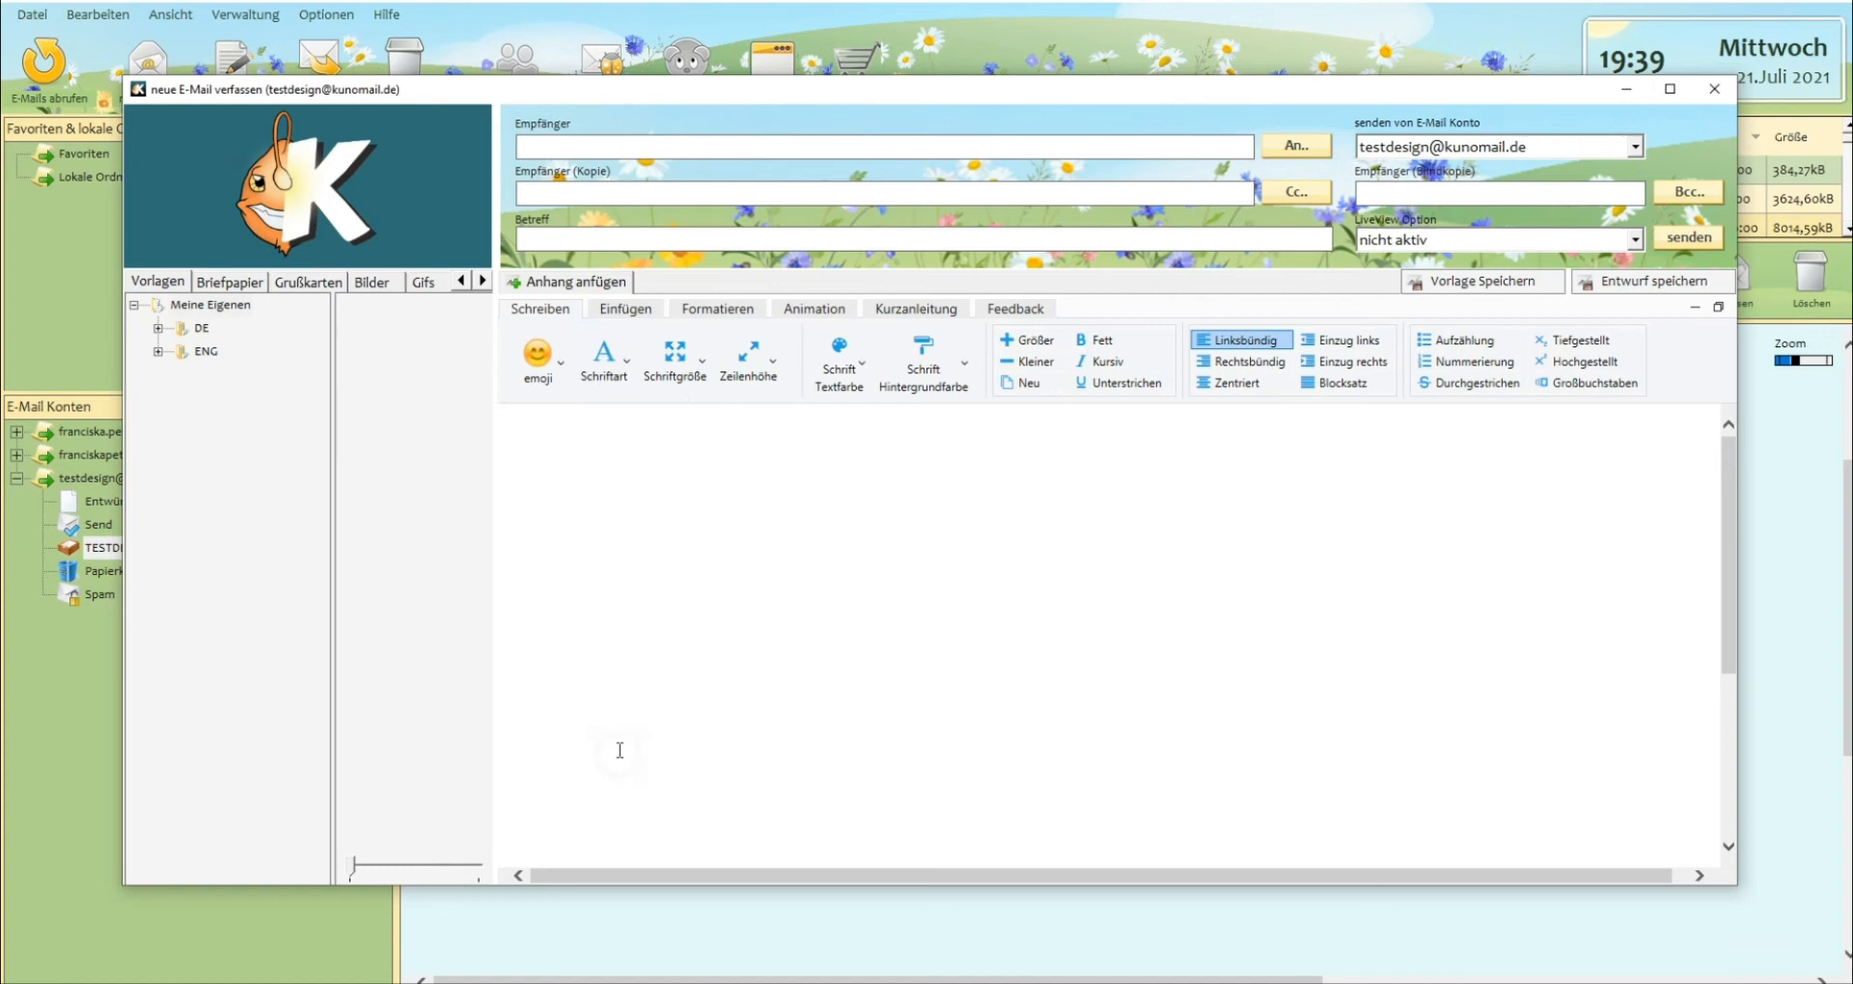
pyautogui.click(556, 439)
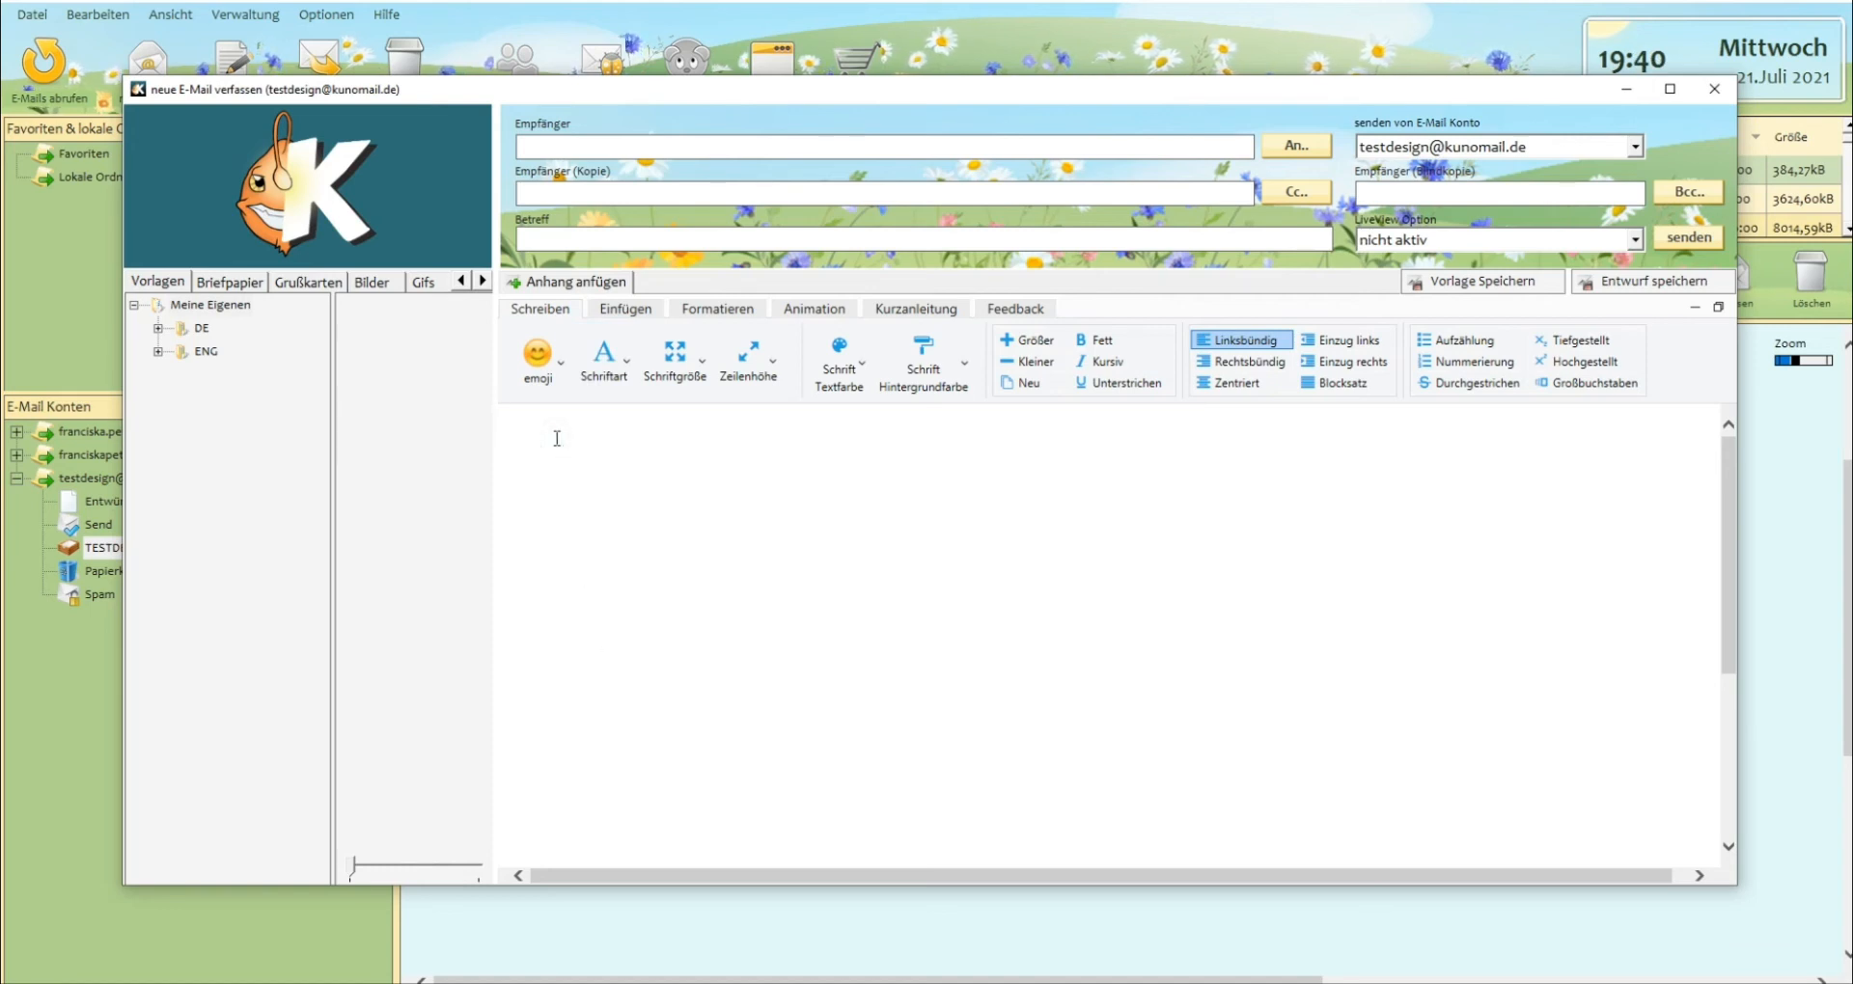
pyautogui.write('HALL')
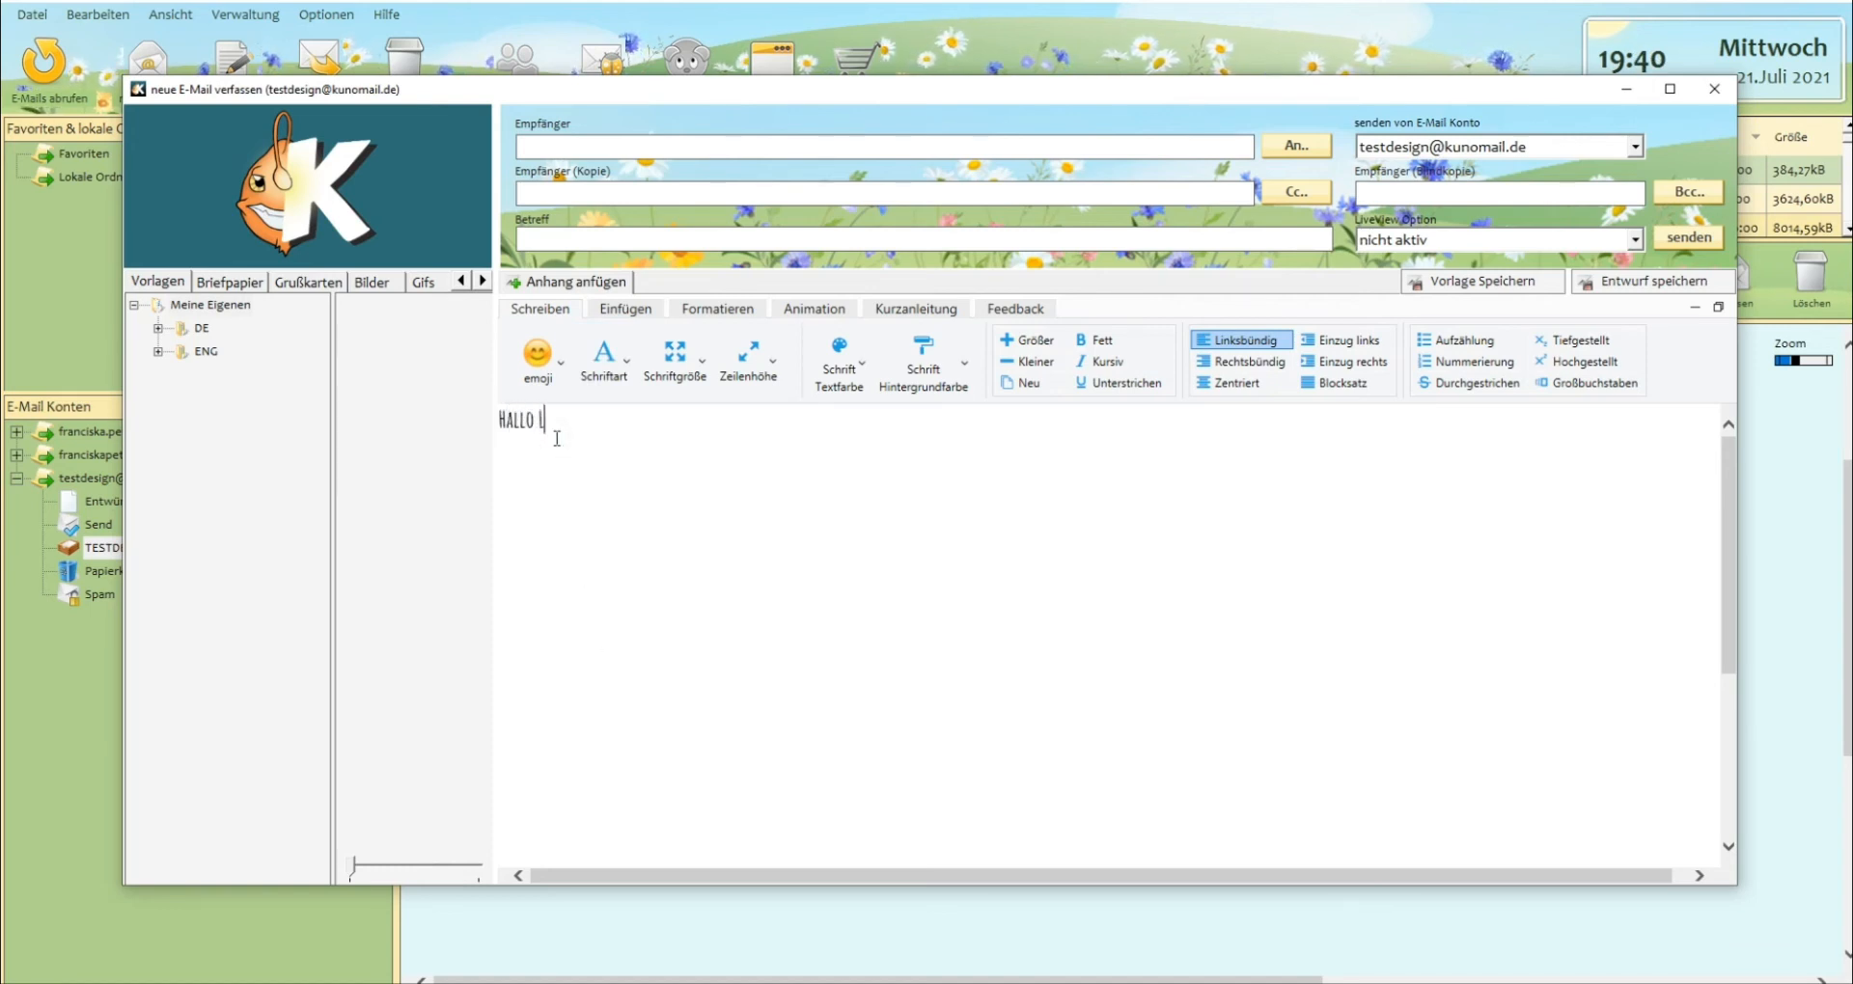
pyautogui.write('o Liebe Kunomai')
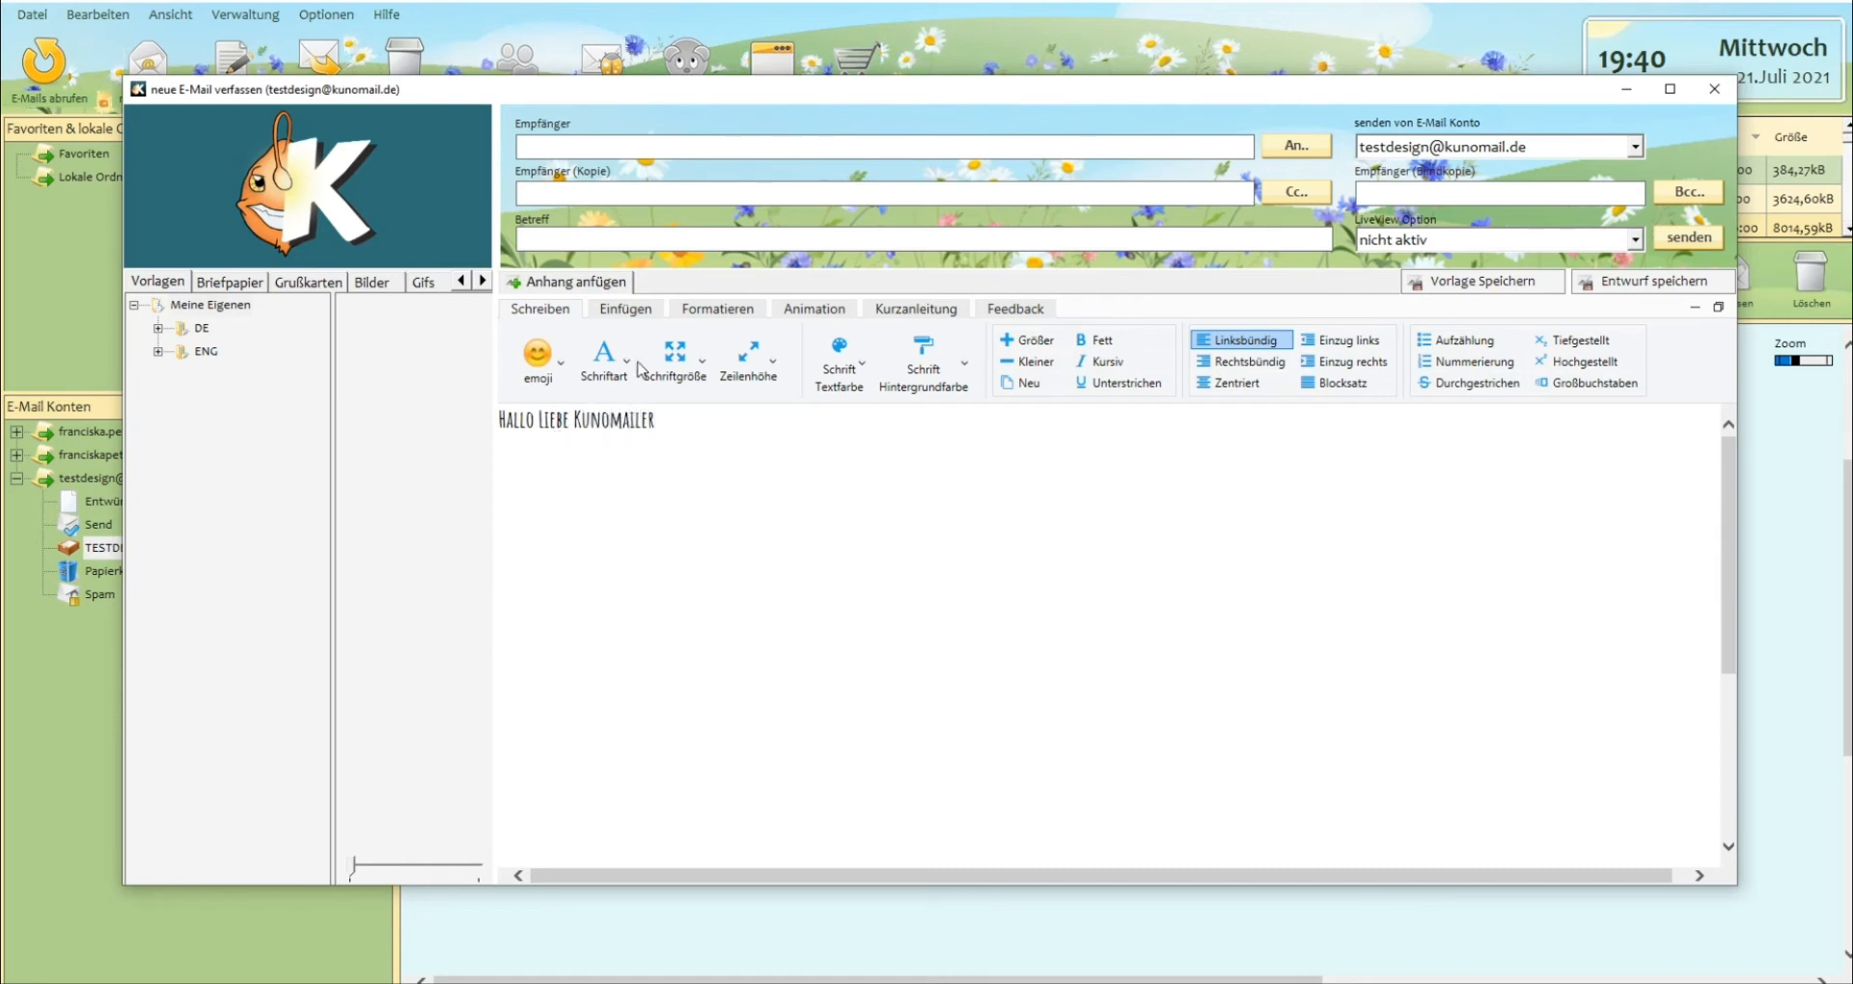
# Enlarge the greeting text in the e-mail body to font size 36 and then to 72.
pyautogui.moveTo(656, 421); pyautogui.dragTo(484, 420)
pyautogui.click(672, 359)
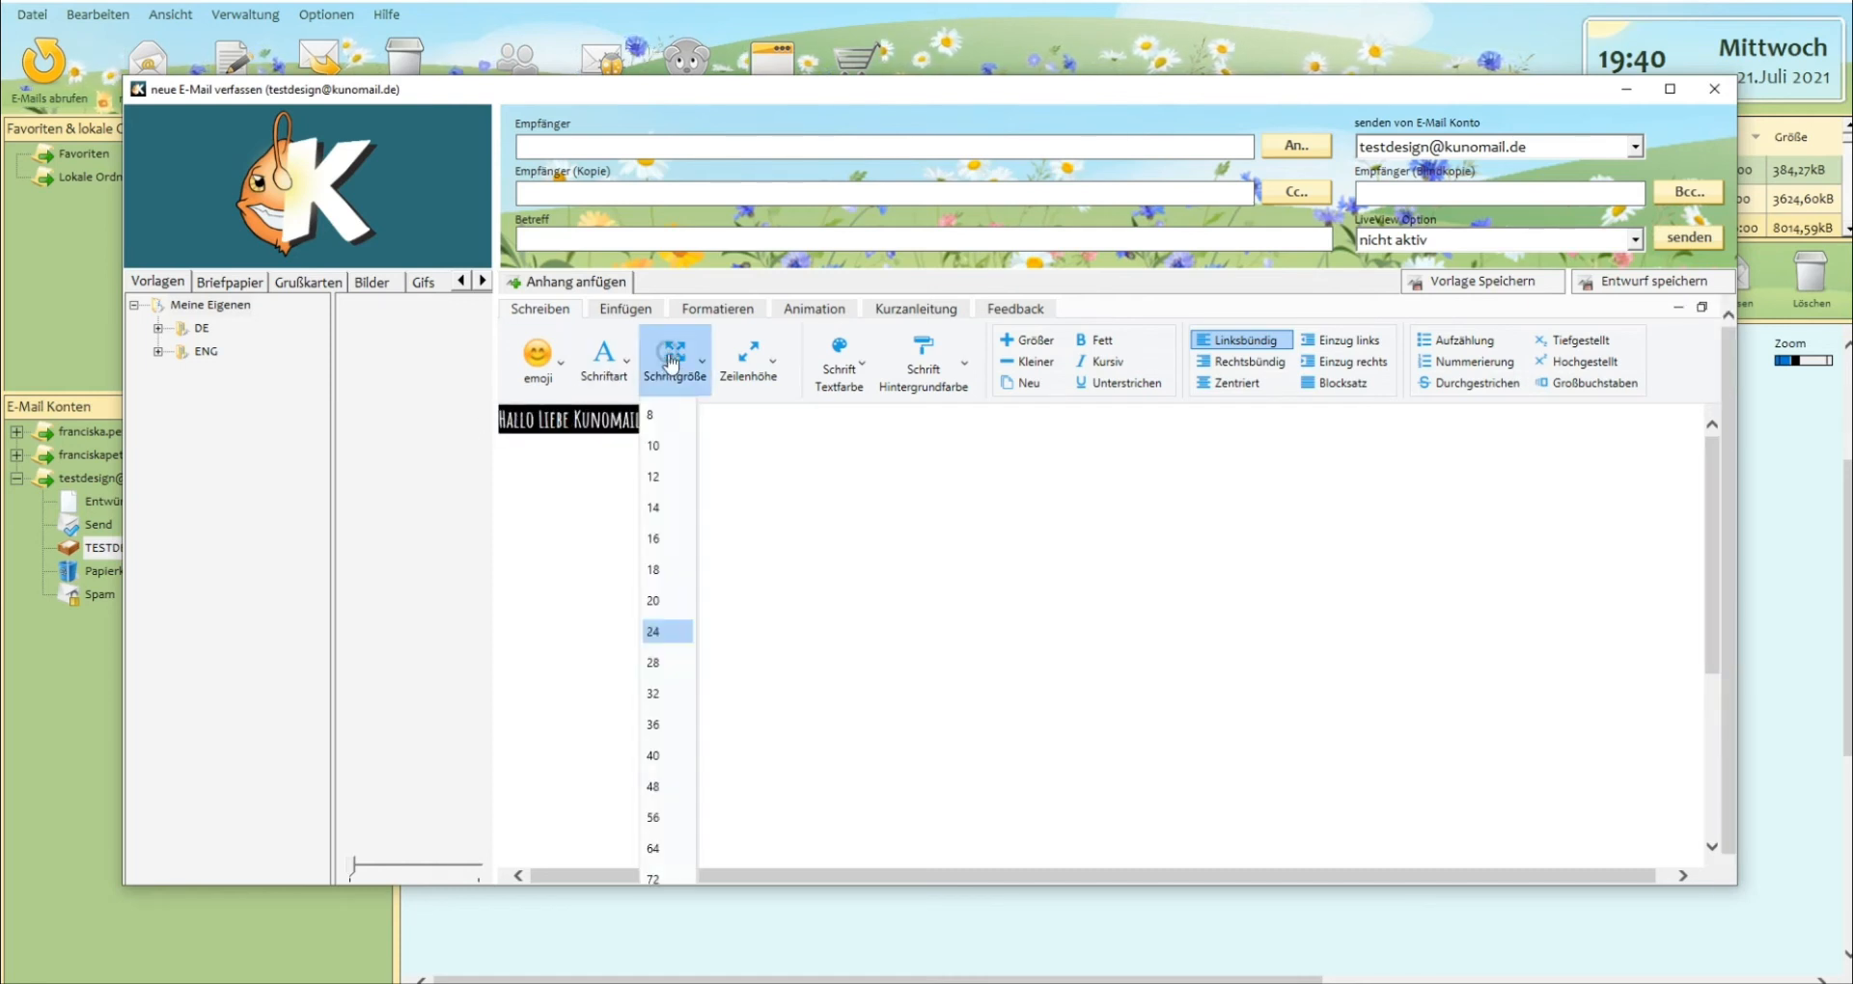
pyautogui.click(662, 725)
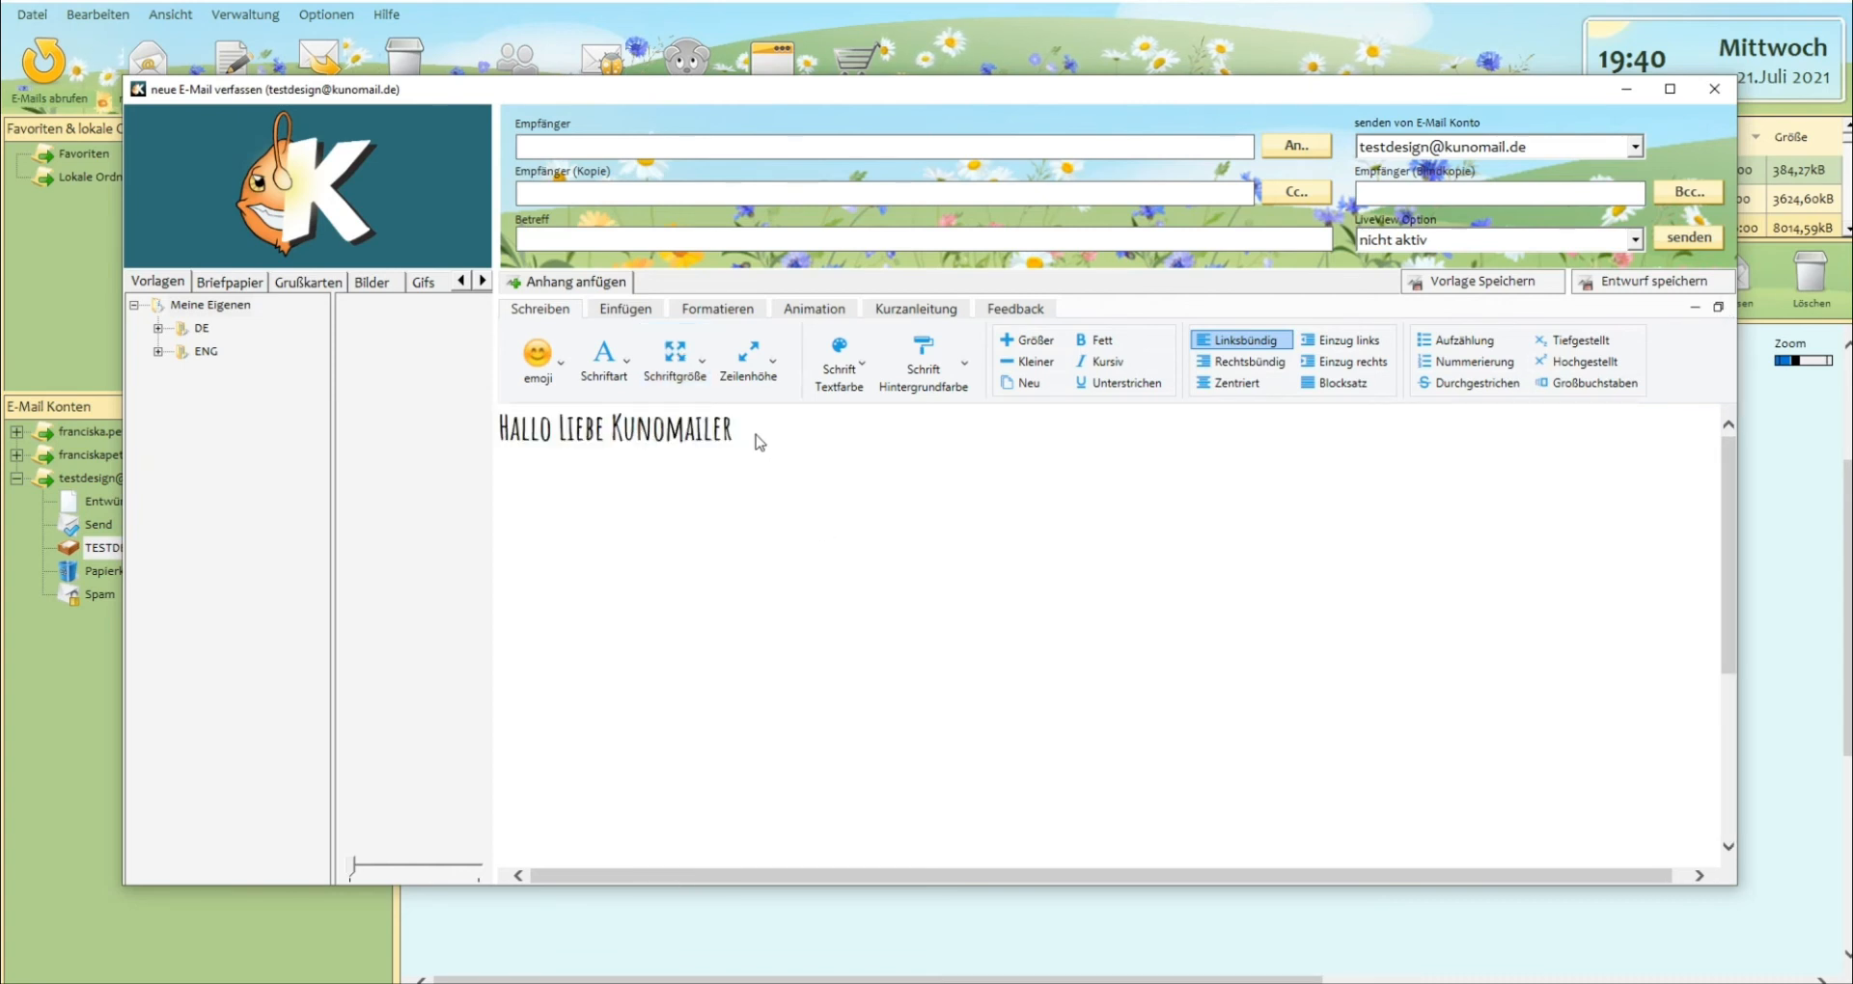
pyautogui.moveTo(736, 429); pyautogui.dragTo(489, 423)
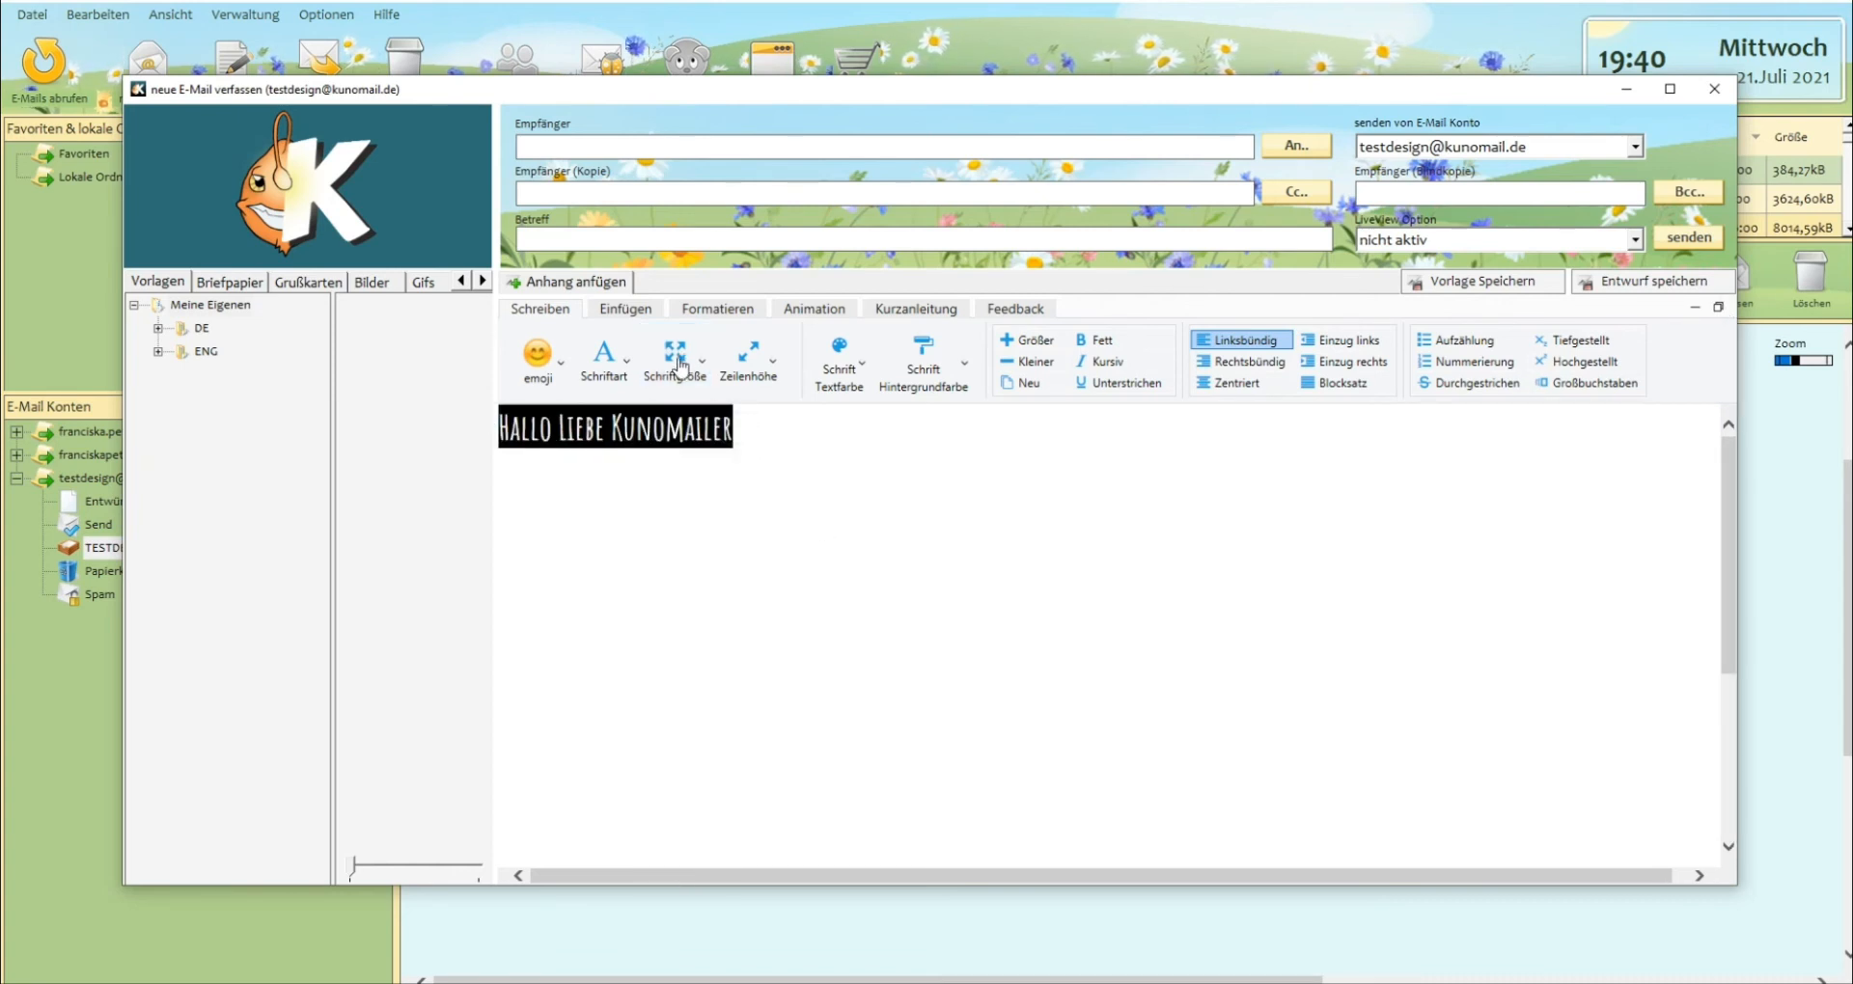
pyautogui.click(678, 364)
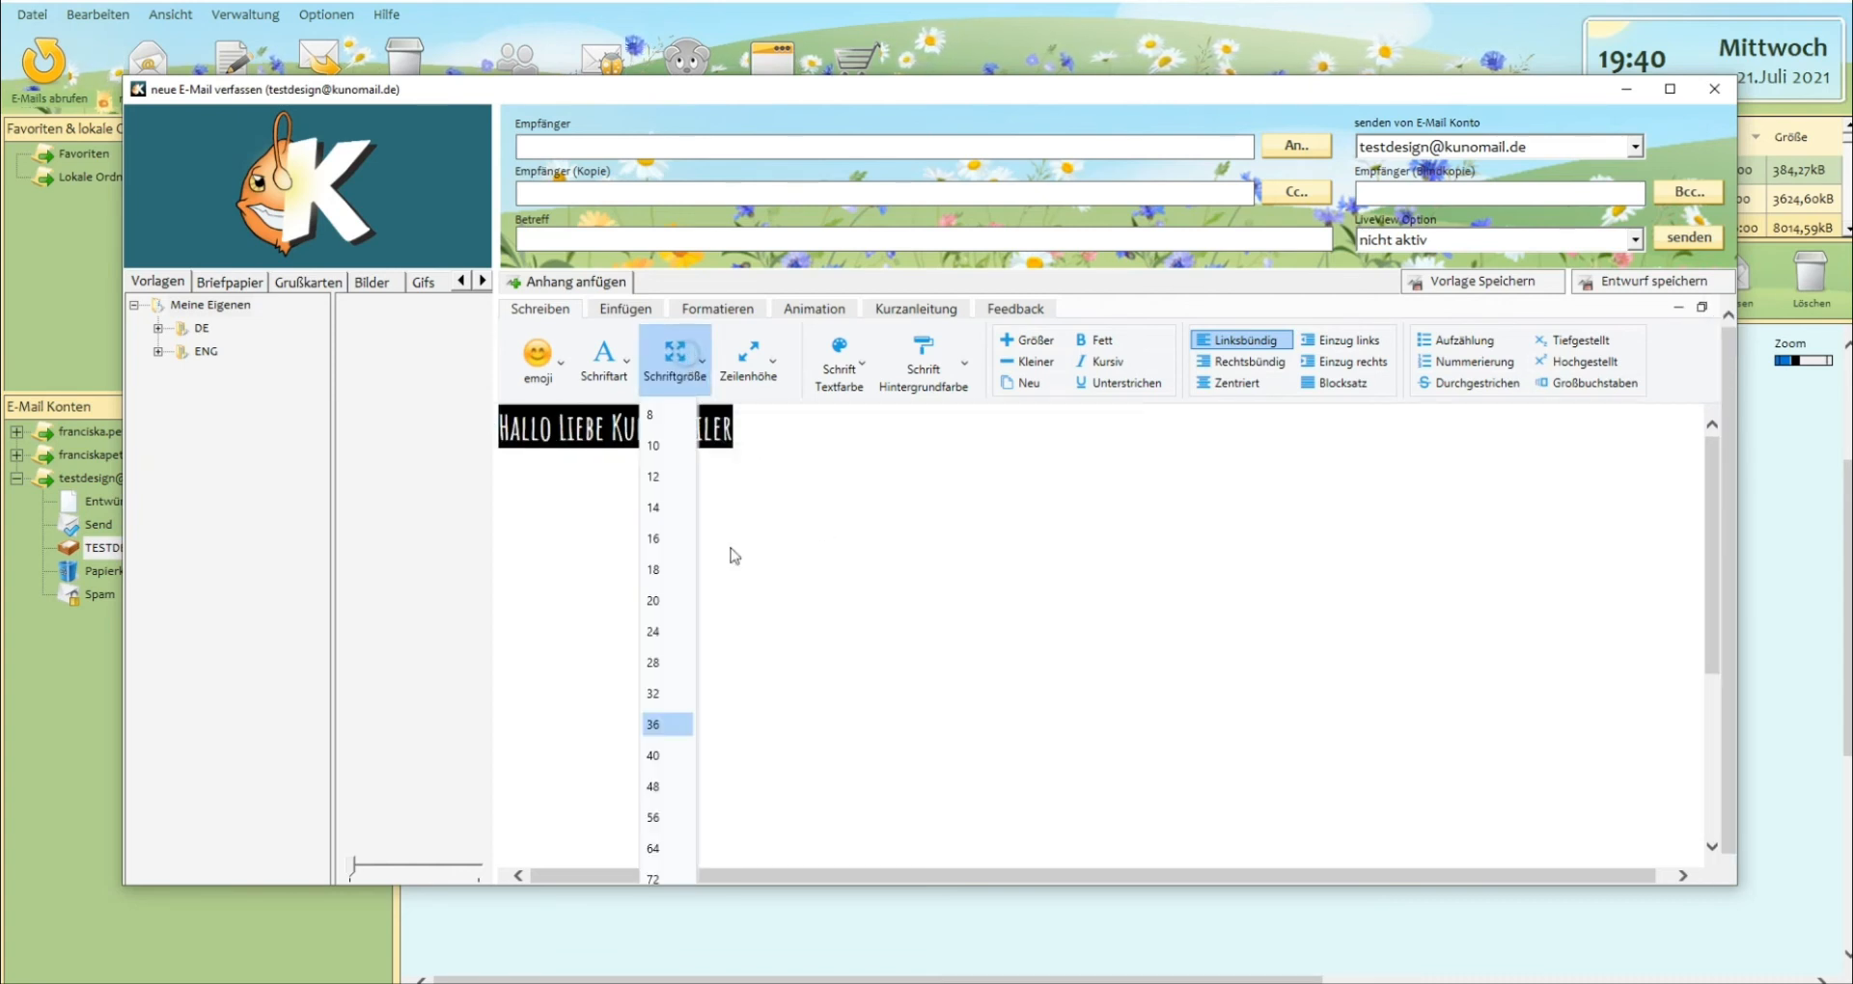
pyautogui.click(672, 880)
pyautogui.click(1002, 620)
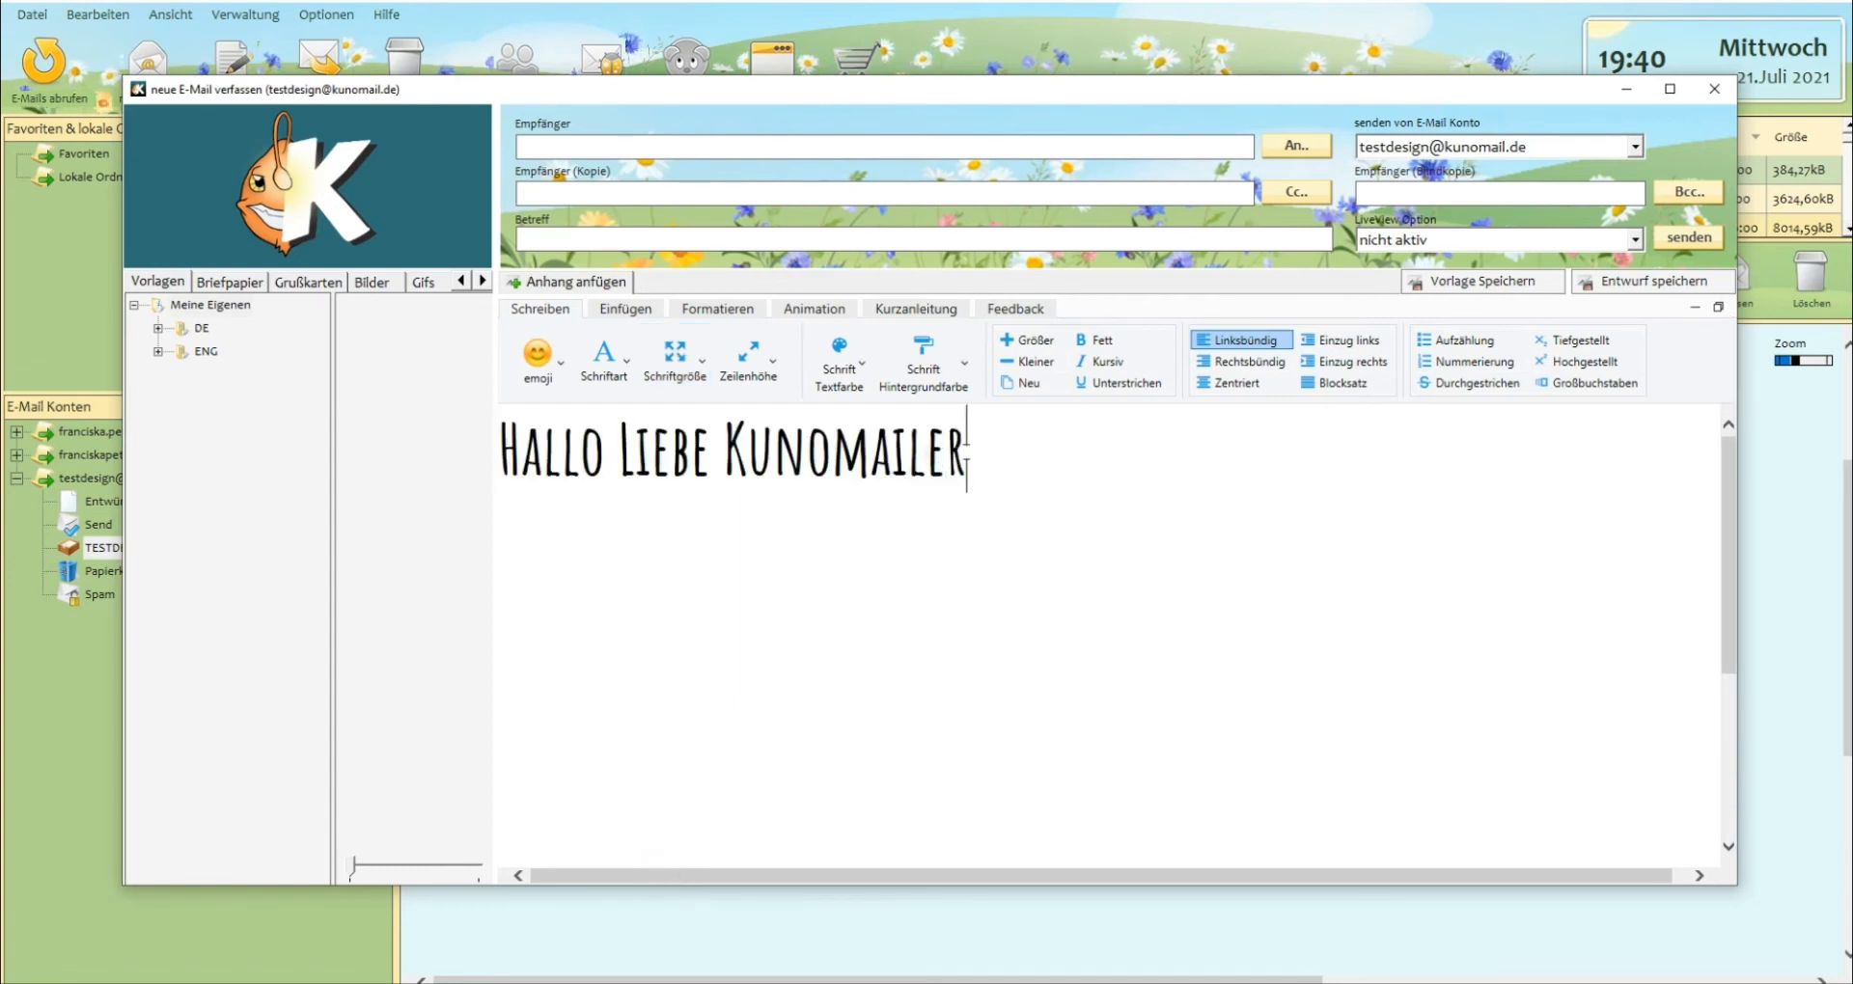
# Change the greeting's font to Cookie-Regular and then to Pangolin-Regular.
pyautogui.moveTo(966, 452); pyautogui.dragTo(496, 445)
pyautogui.click(605, 359)
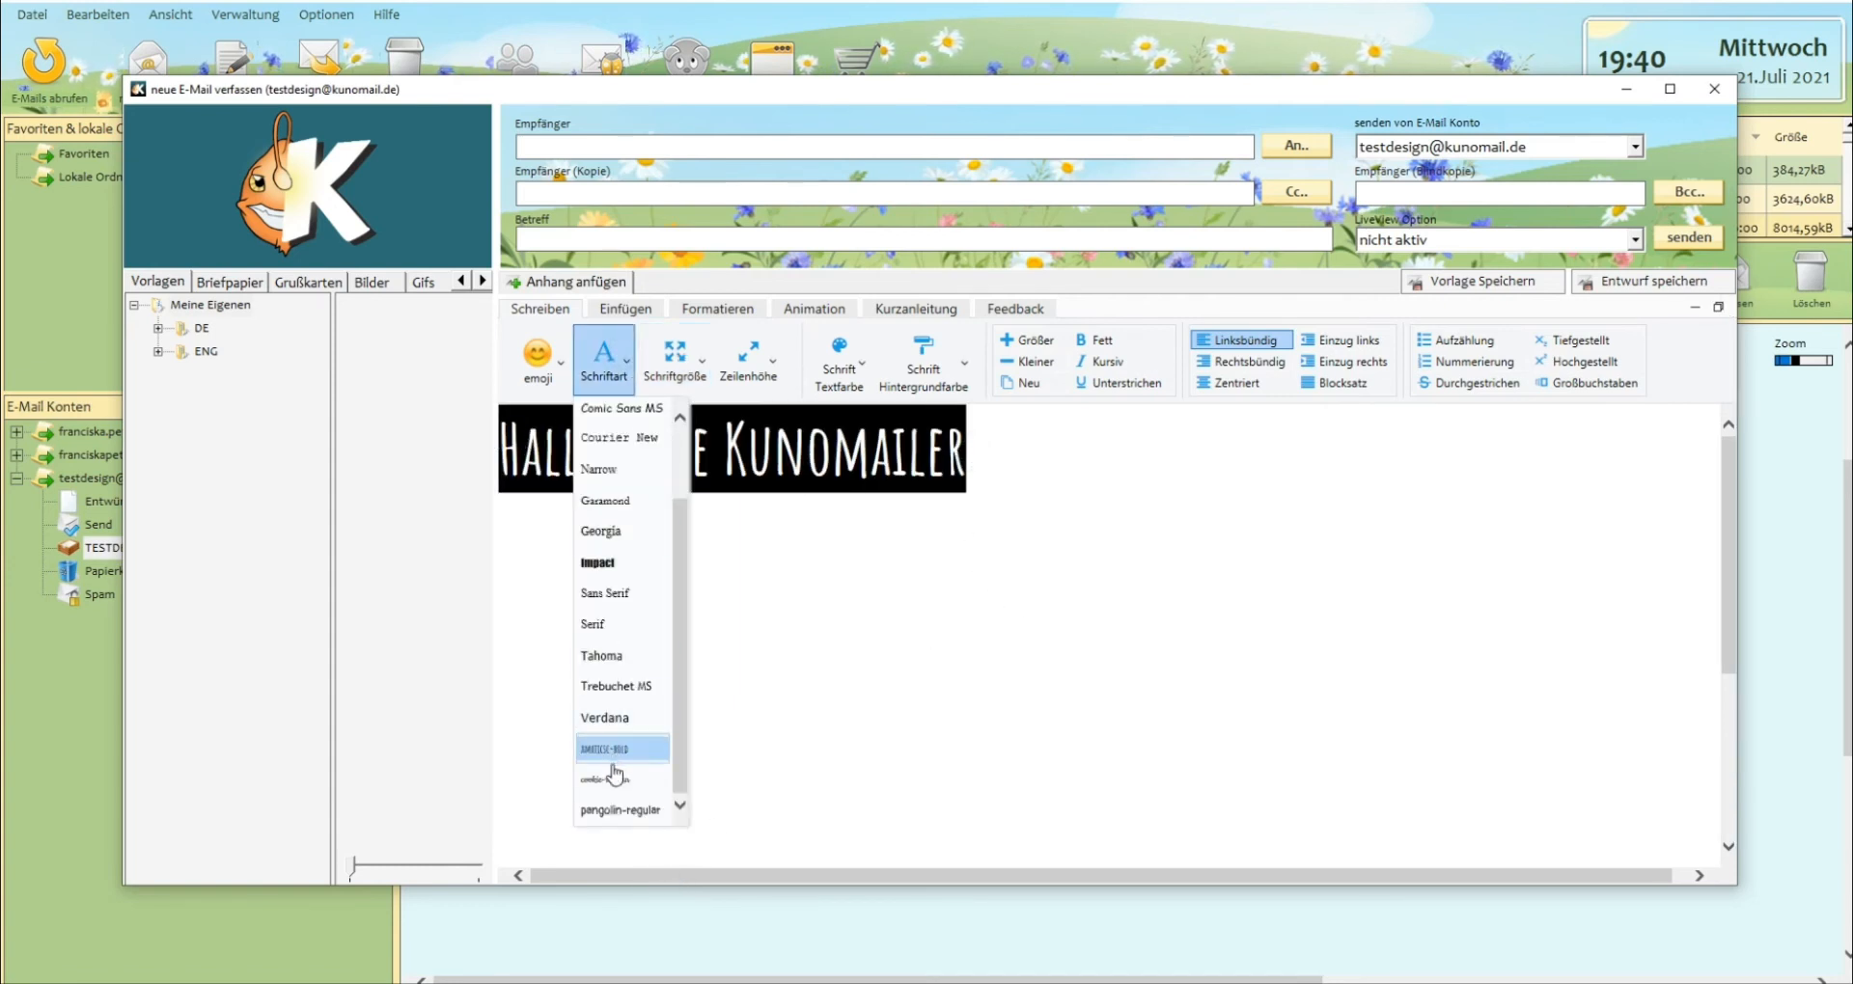
pyautogui.click(614, 776)
pyautogui.click(1017, 446)
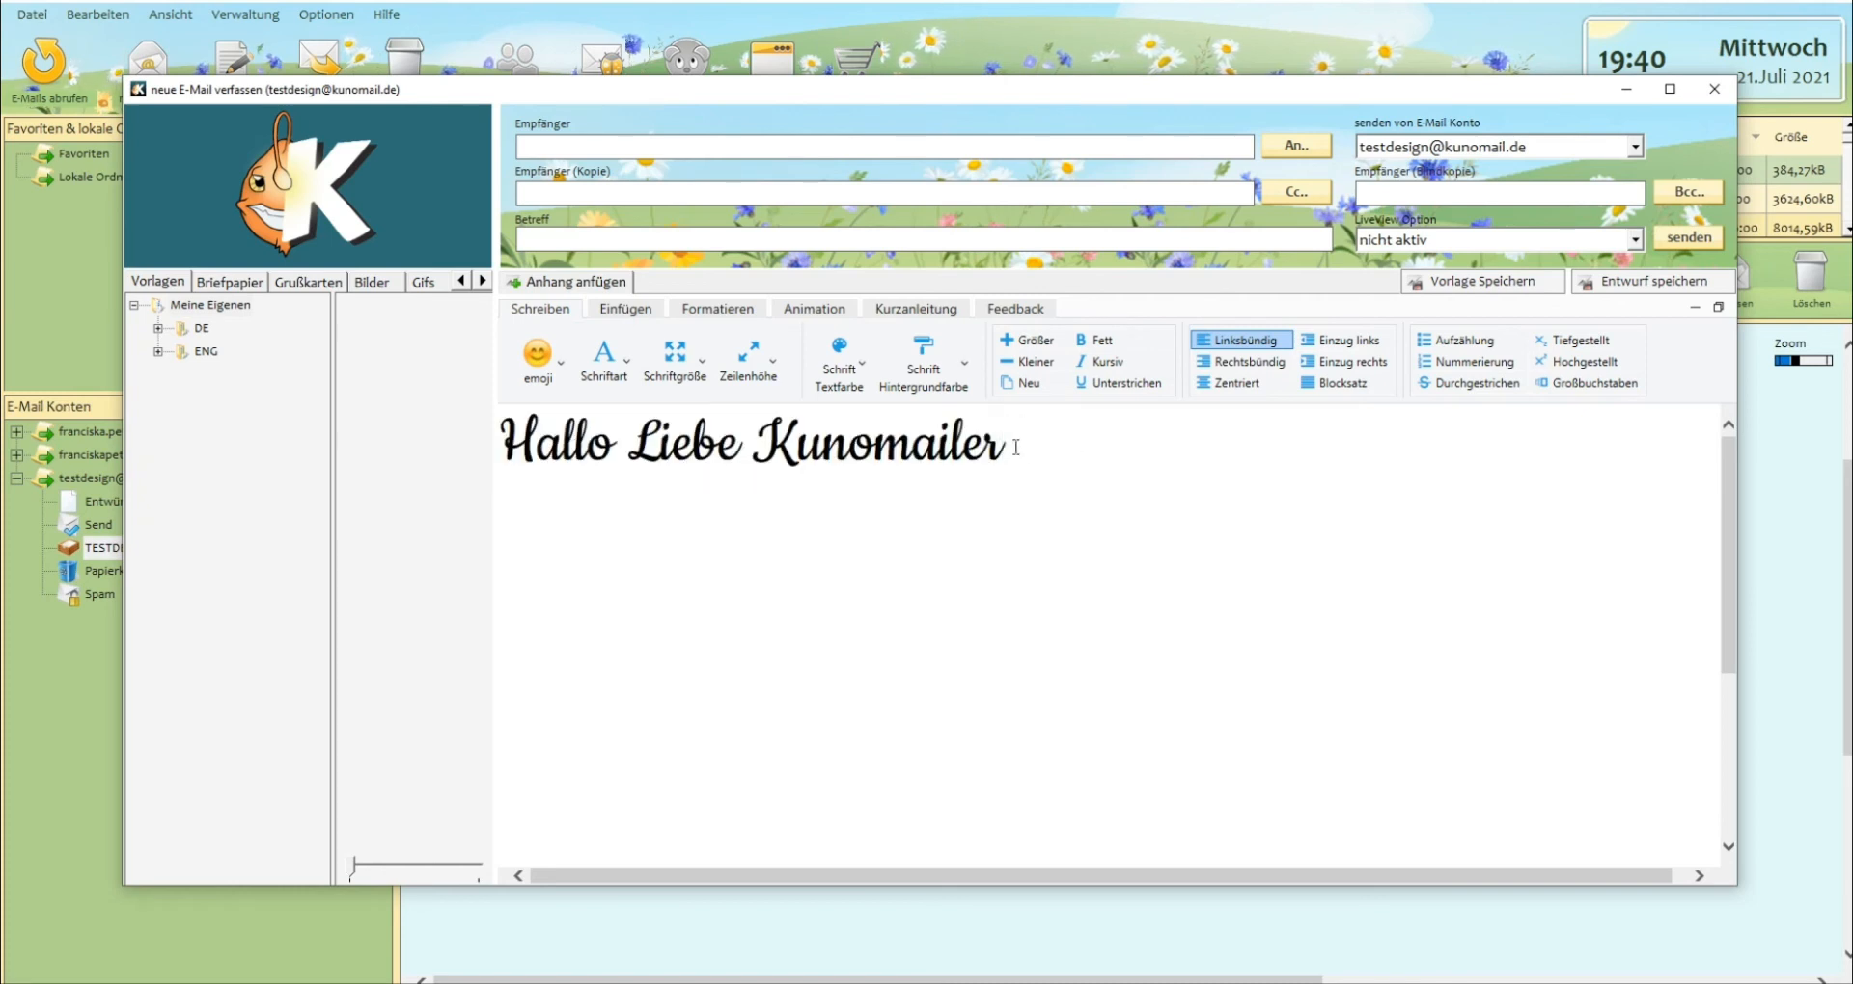
pyautogui.moveTo(1013, 446); pyautogui.dragTo(476, 430)
pyautogui.click(605, 359)
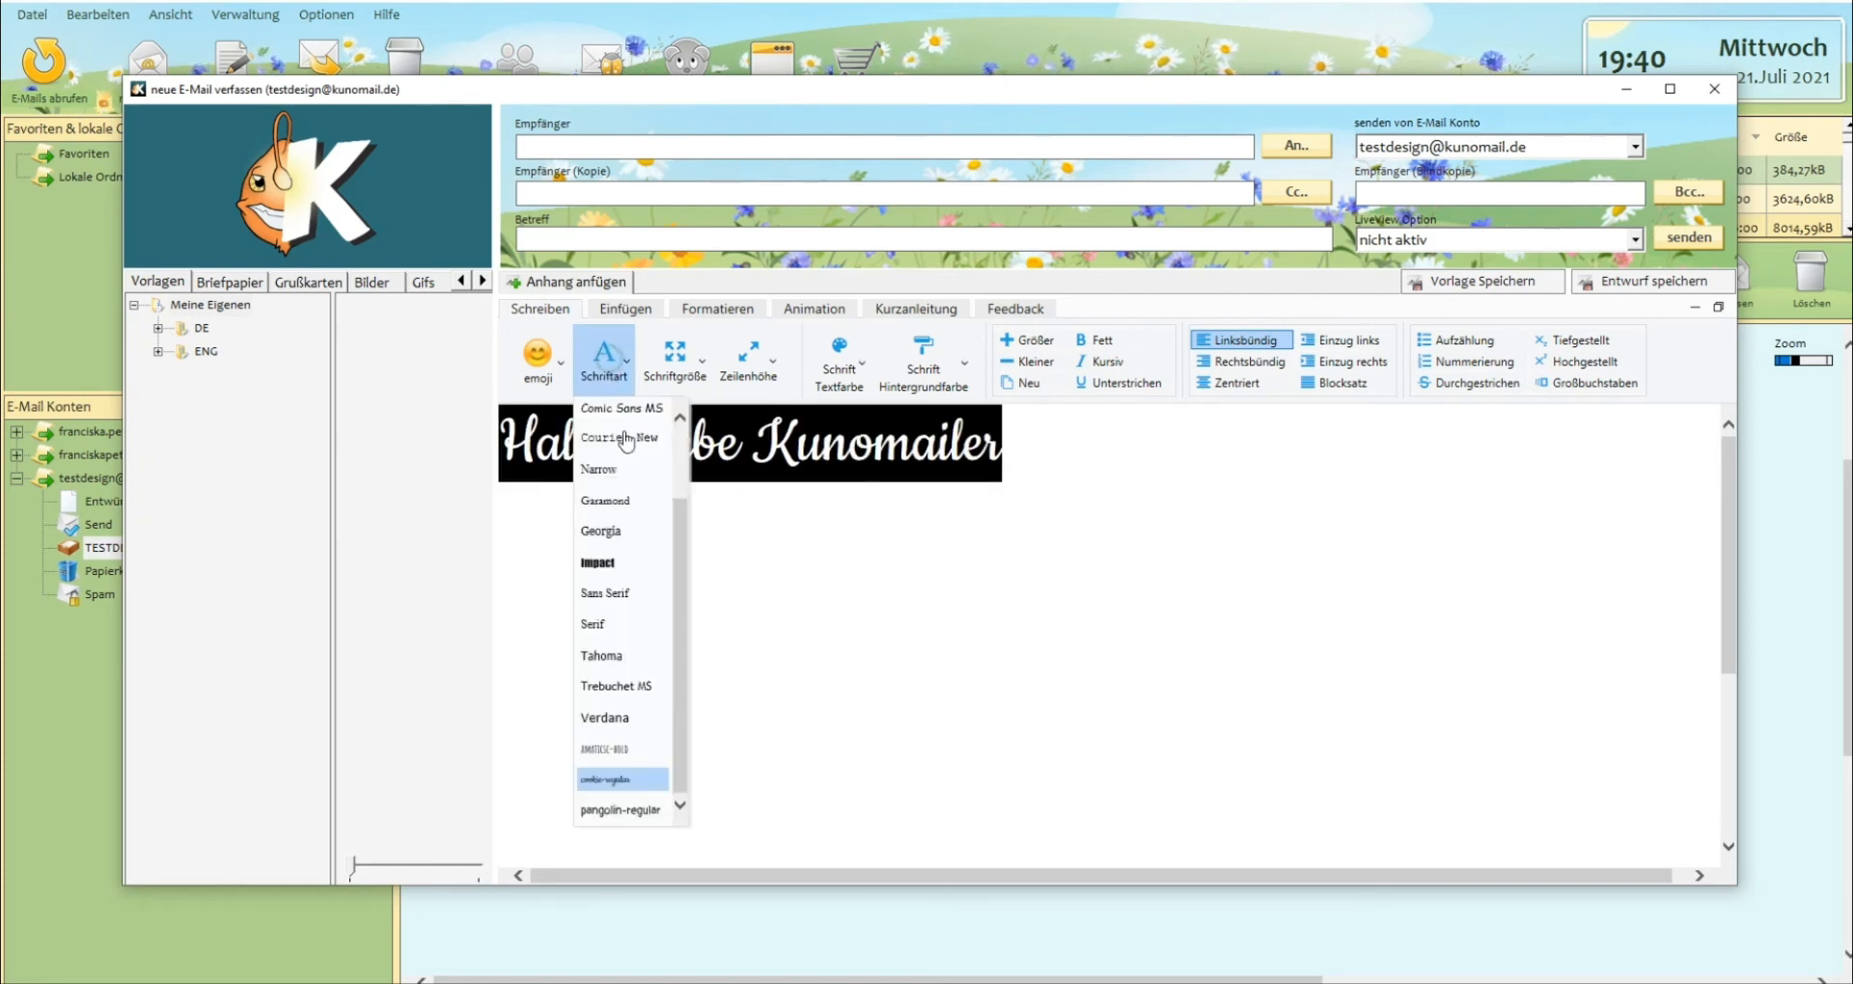
pyautogui.click(608, 813)
pyautogui.click(1172, 458)
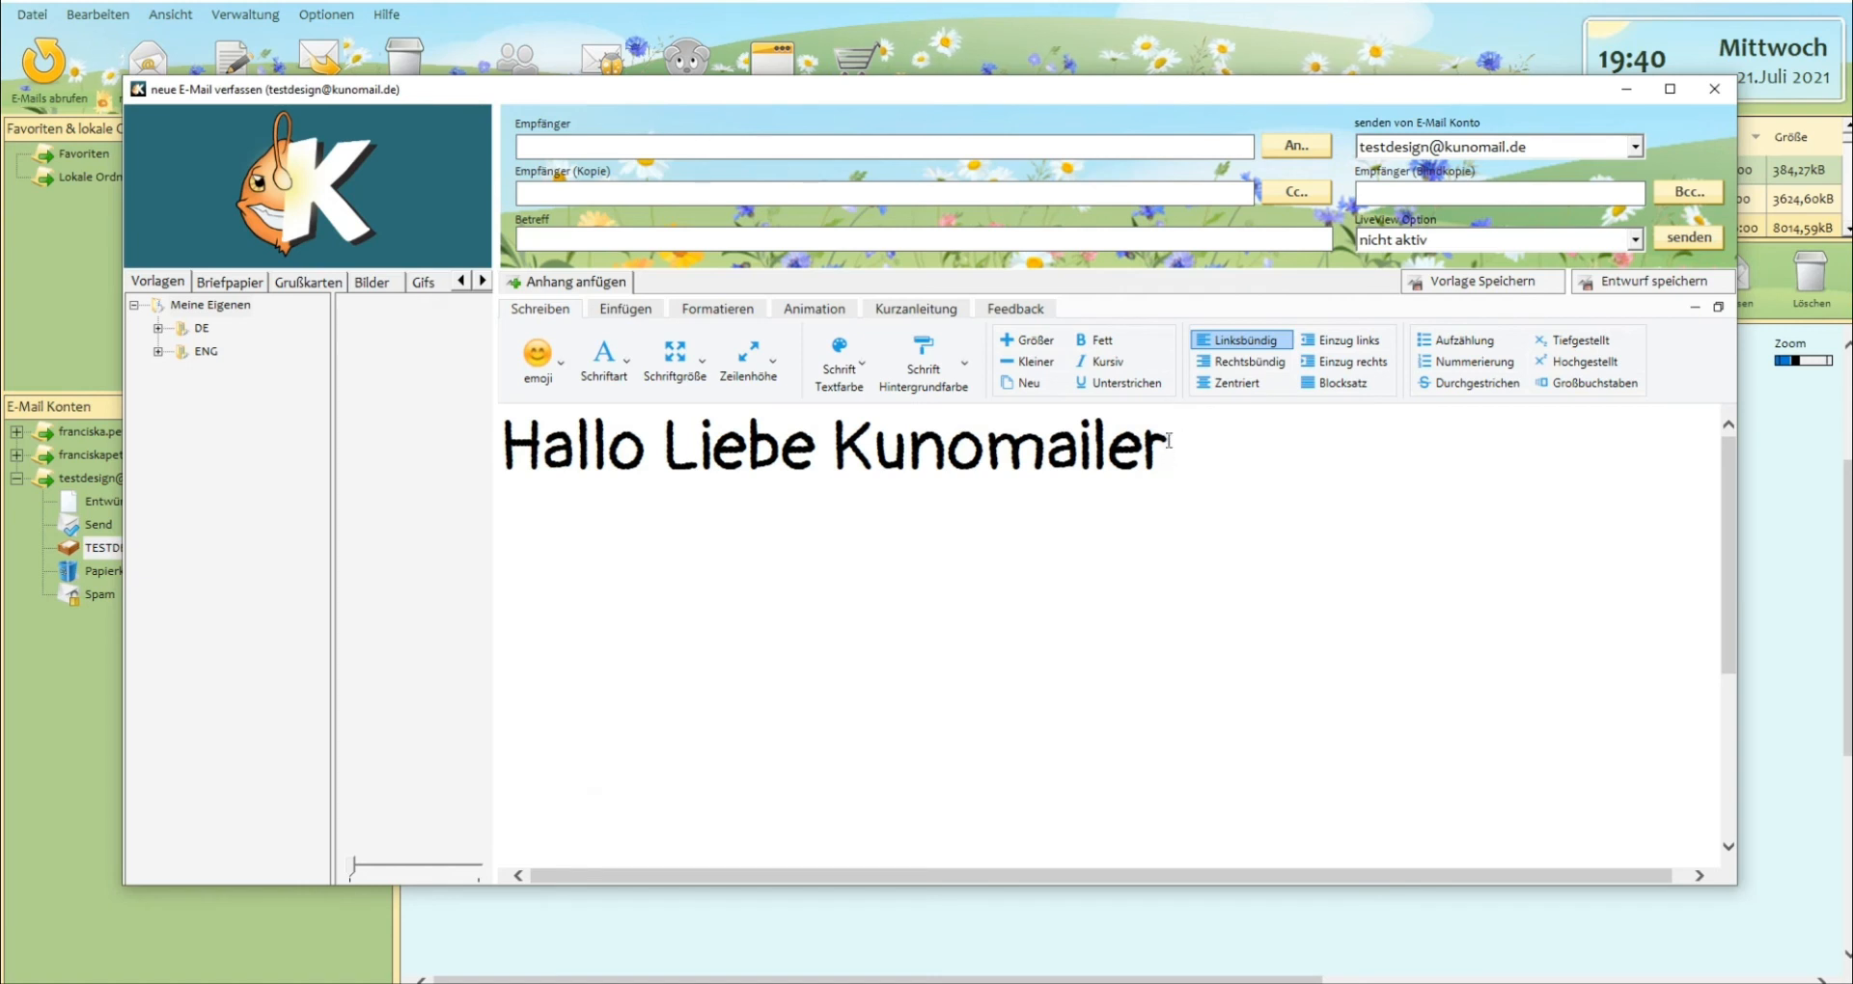
# Delete the greeting text and load the first Geburtstag template from the DE folder in a maximized e-mail window.
pyautogui.moveTo(1171, 455); pyautogui.dragTo(522, 446)
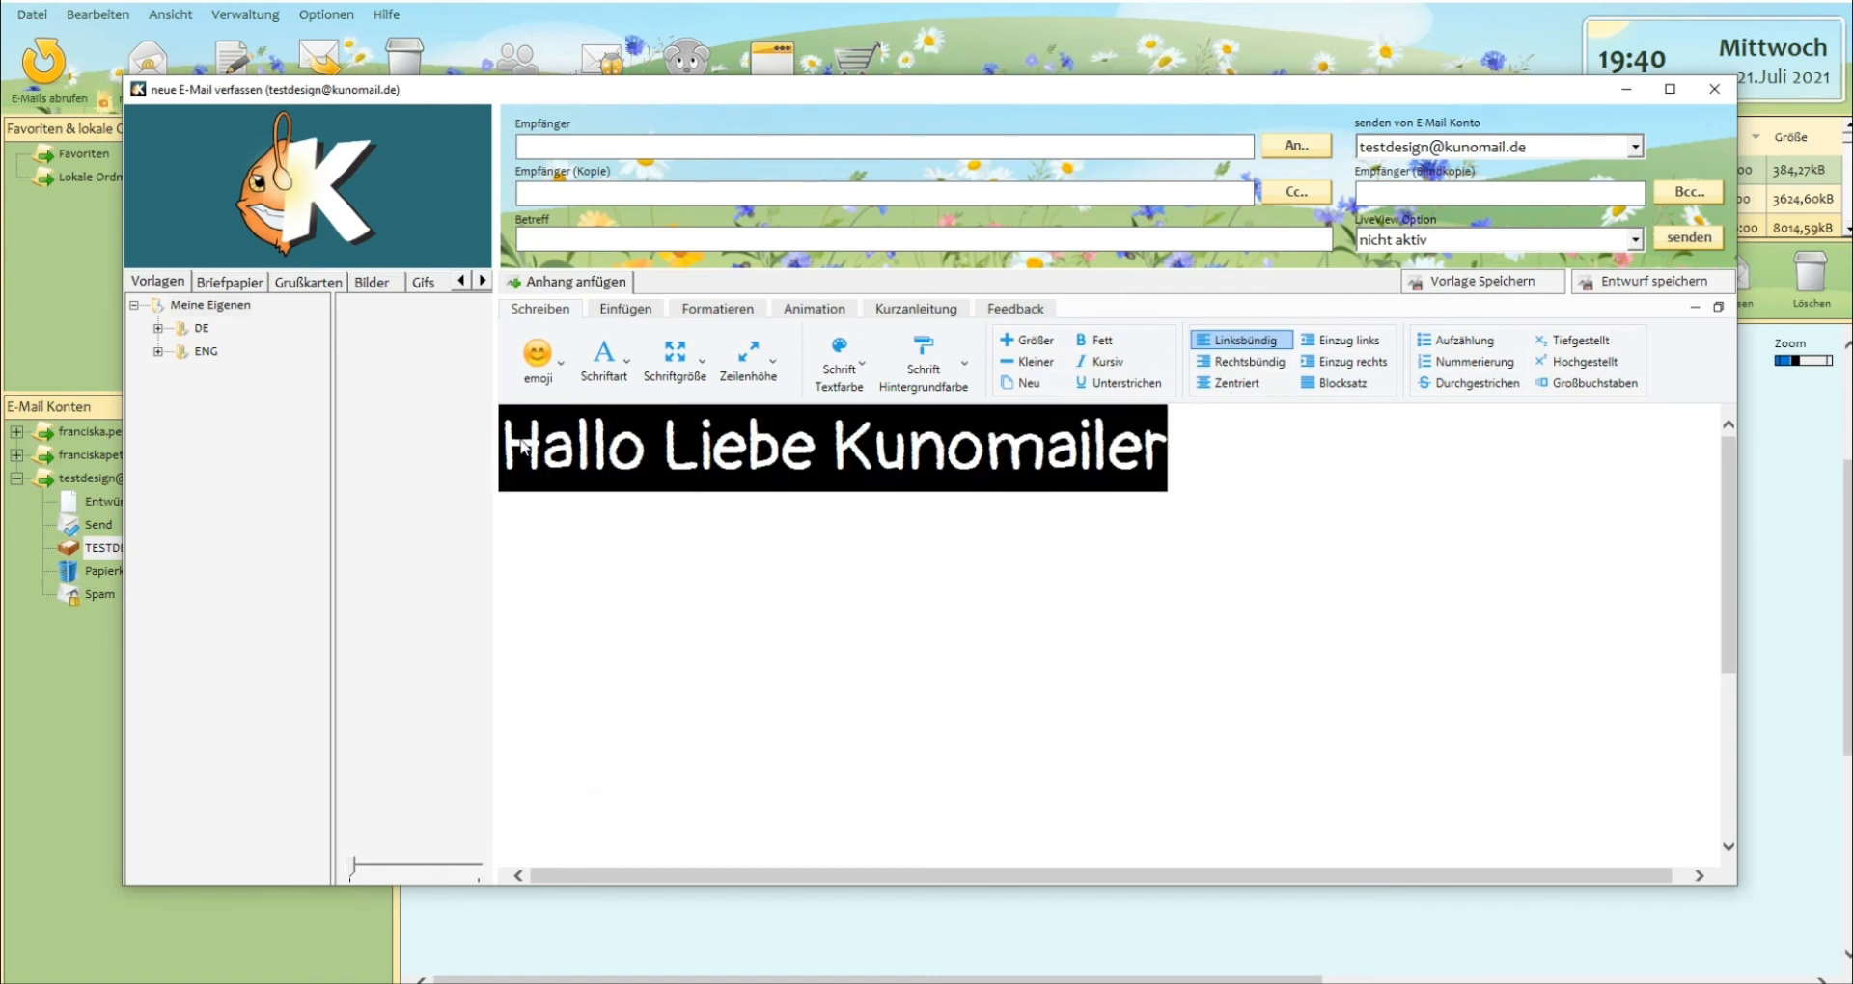
pyautogui.press('Delete')
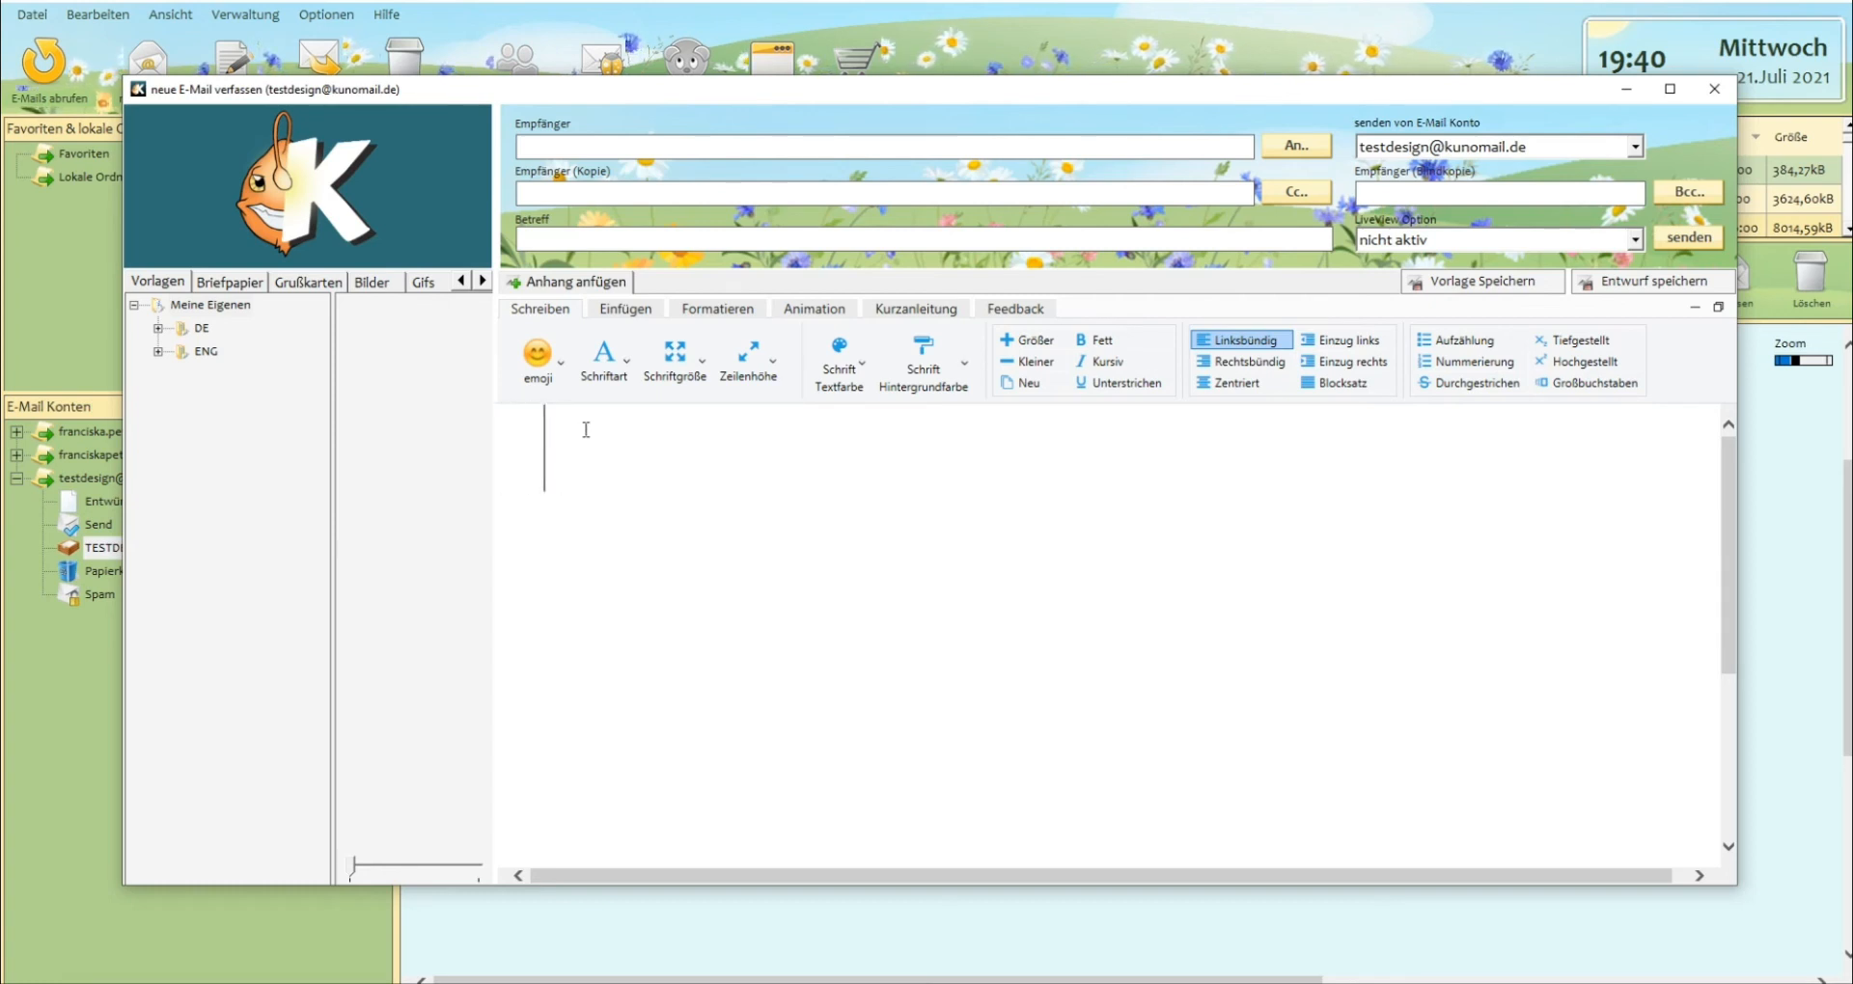
pyautogui.doubleClick(193, 328)
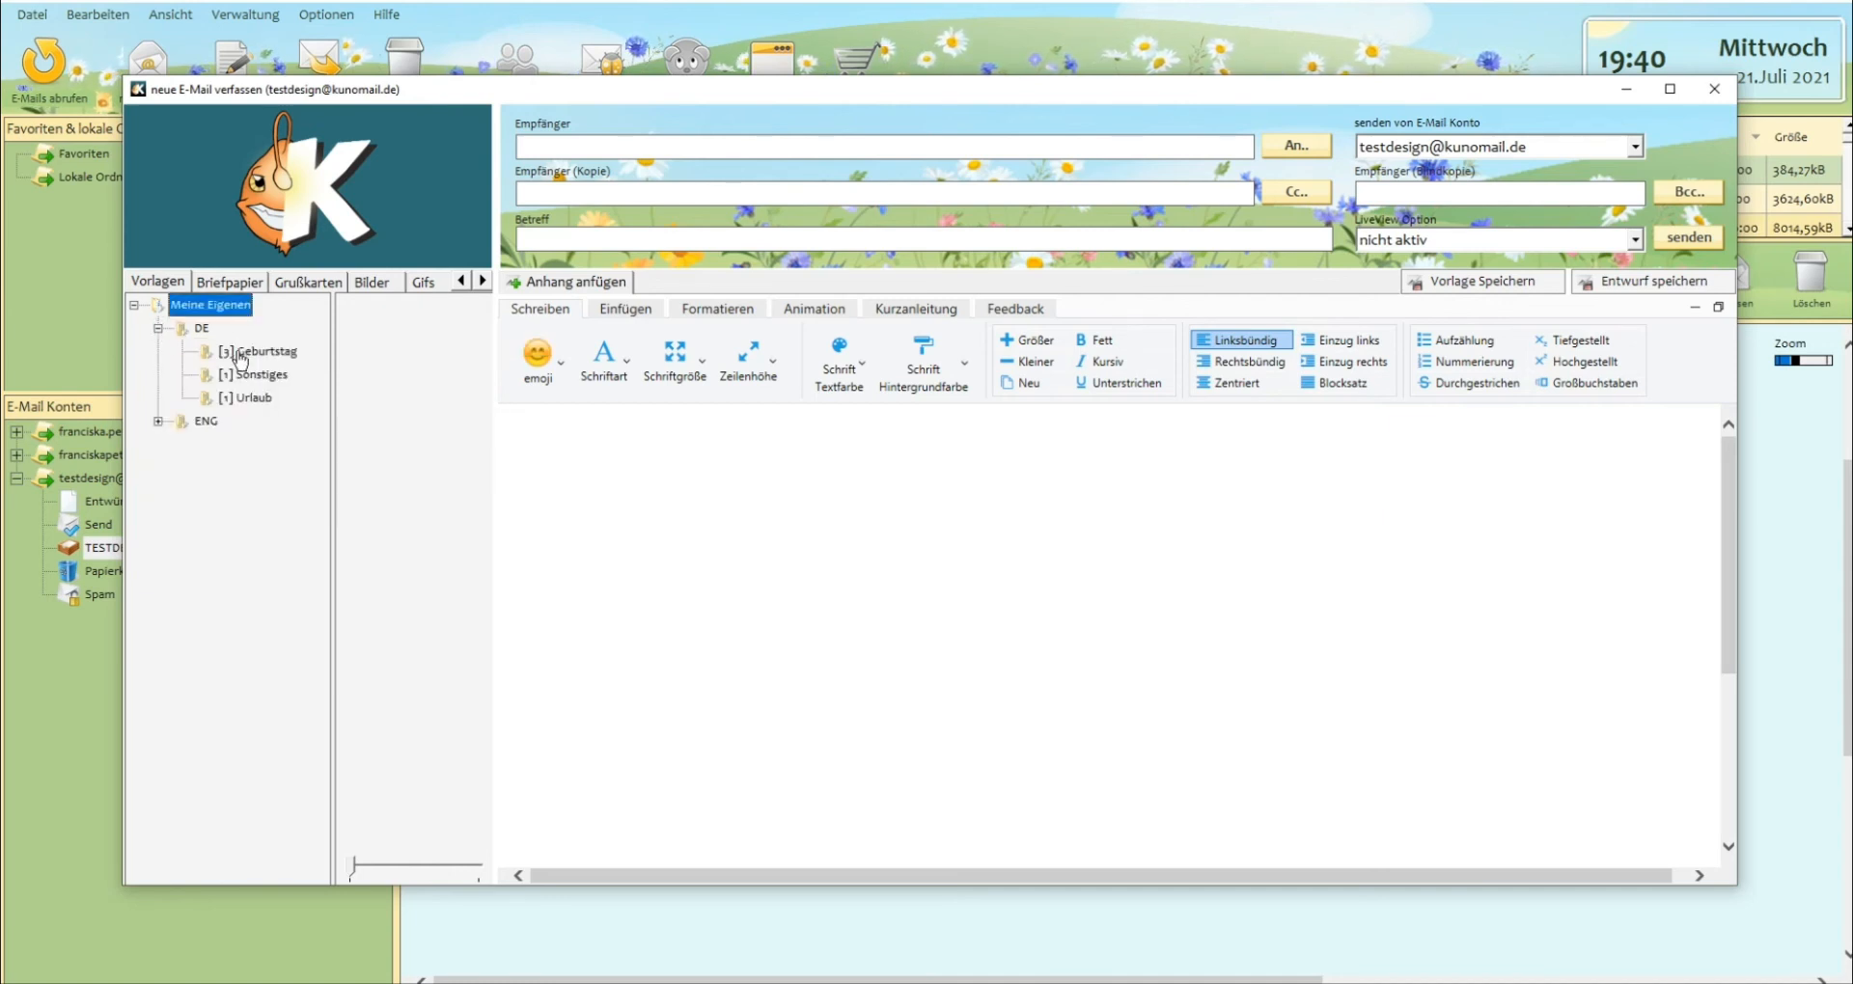
pyautogui.click(237, 353)
pyautogui.click(389, 383)
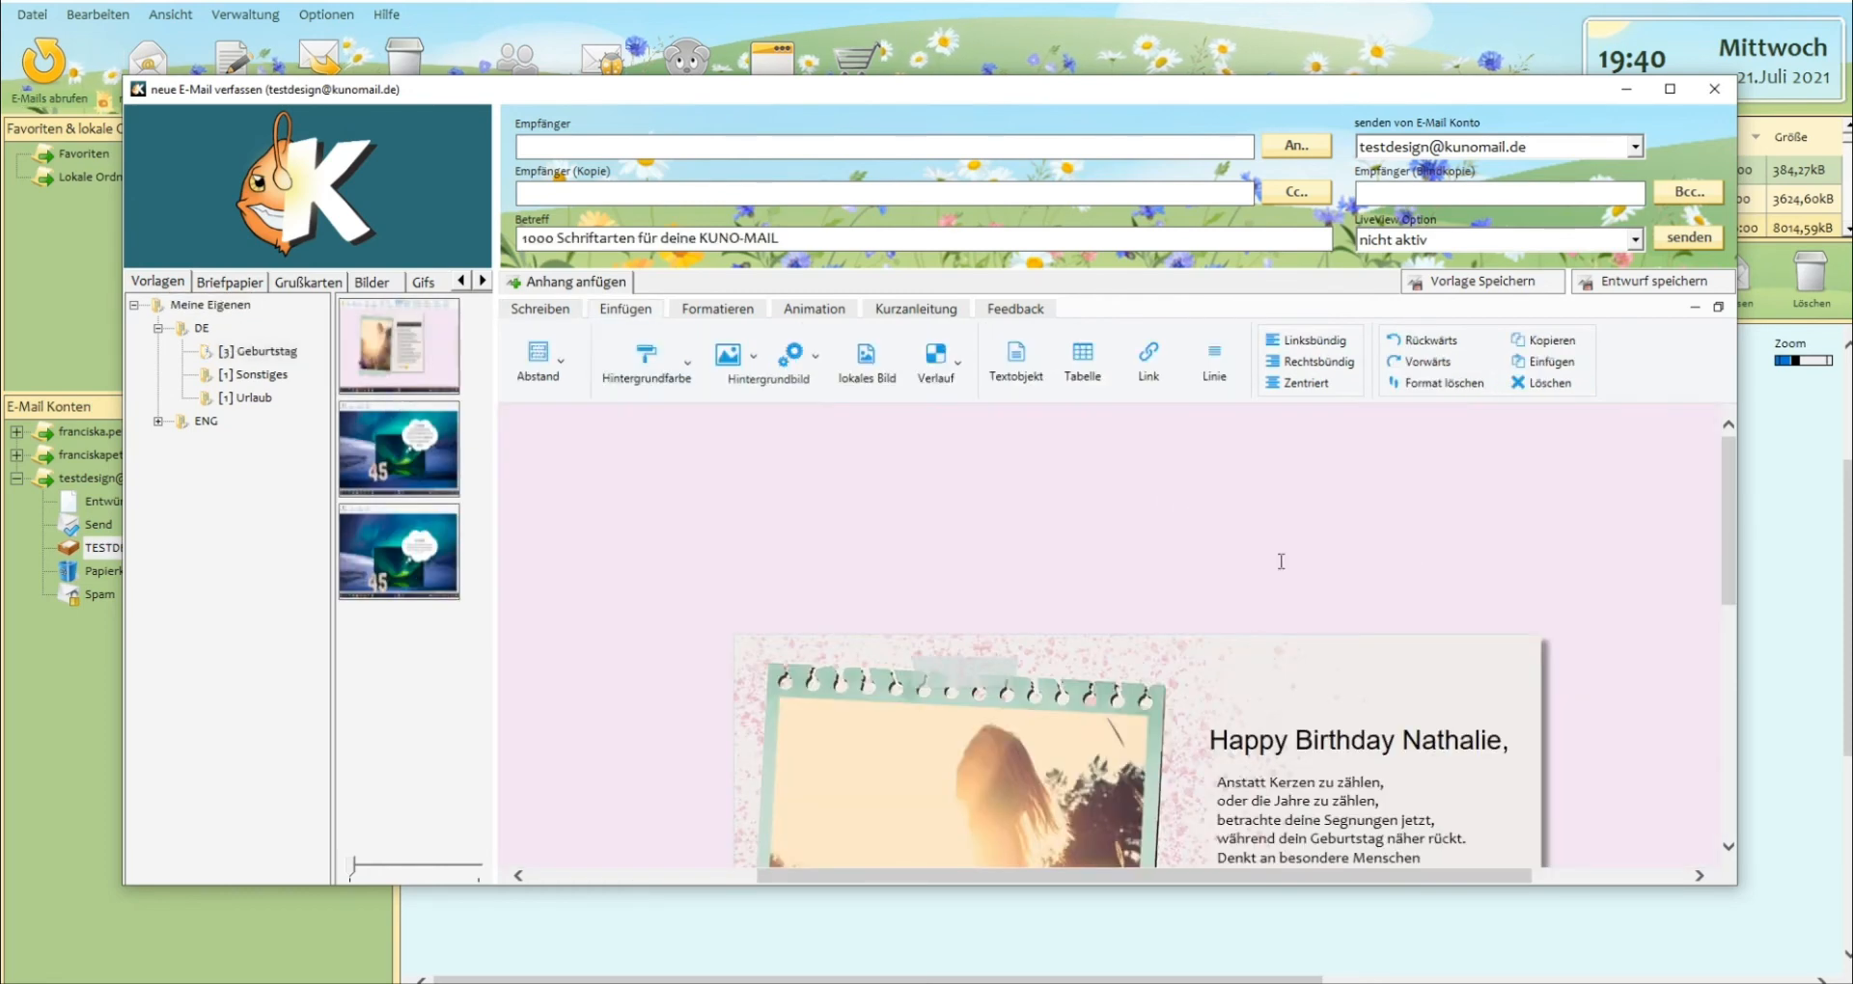
pyautogui.scroll(-3, 1625, 521)
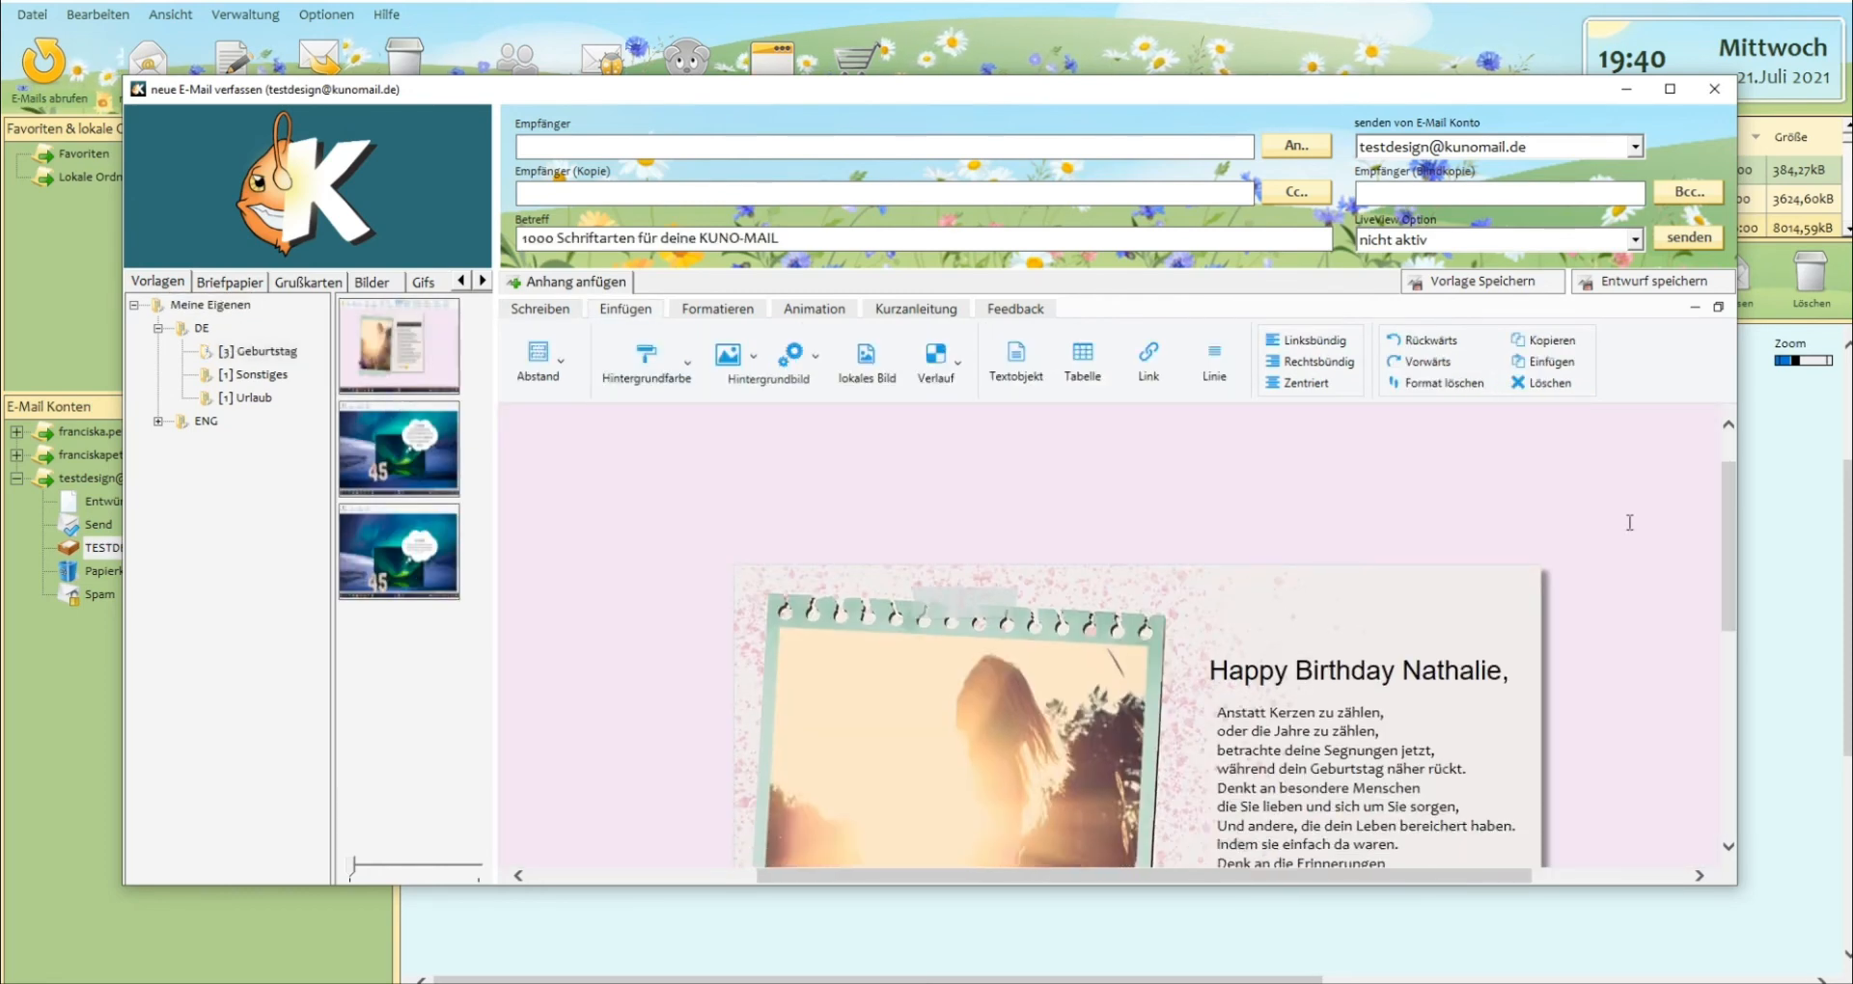
pyautogui.click(1667, 92)
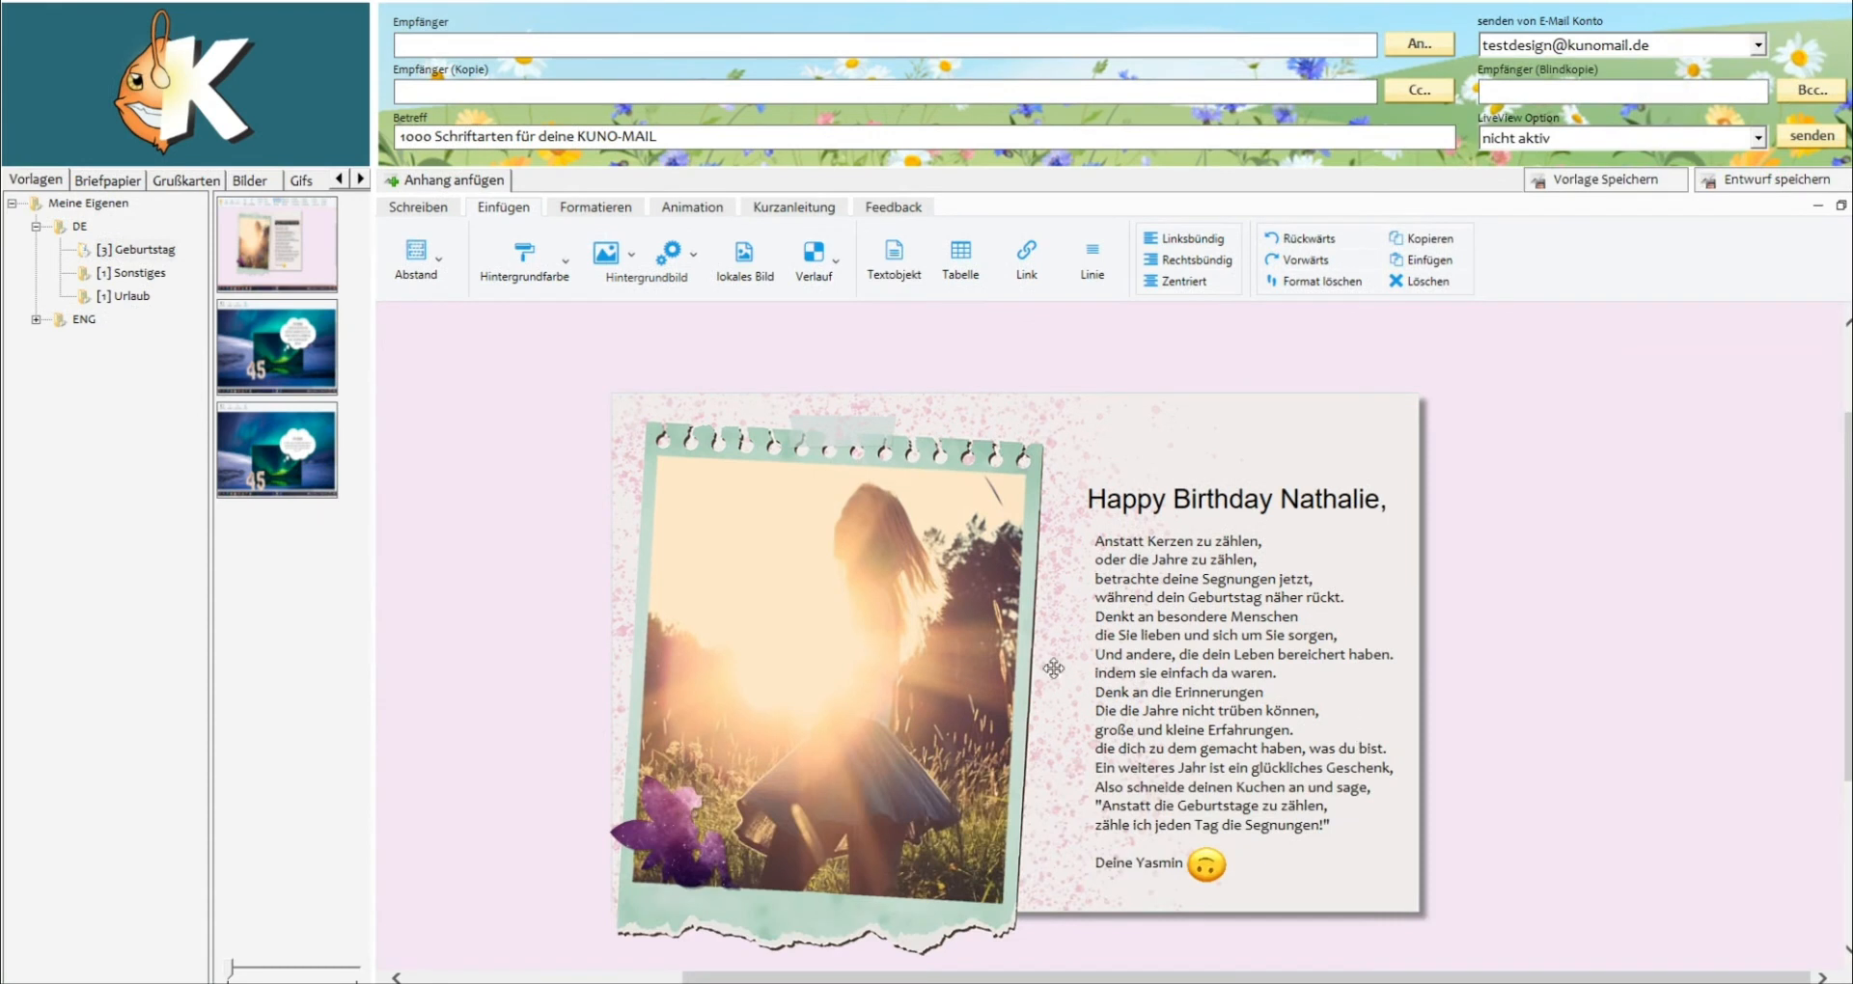
# Change the font of the template's "Happy Birthday" headline to AmaticSC-Bold and then to Cookie-Regular.
pyautogui.click(1159, 492)
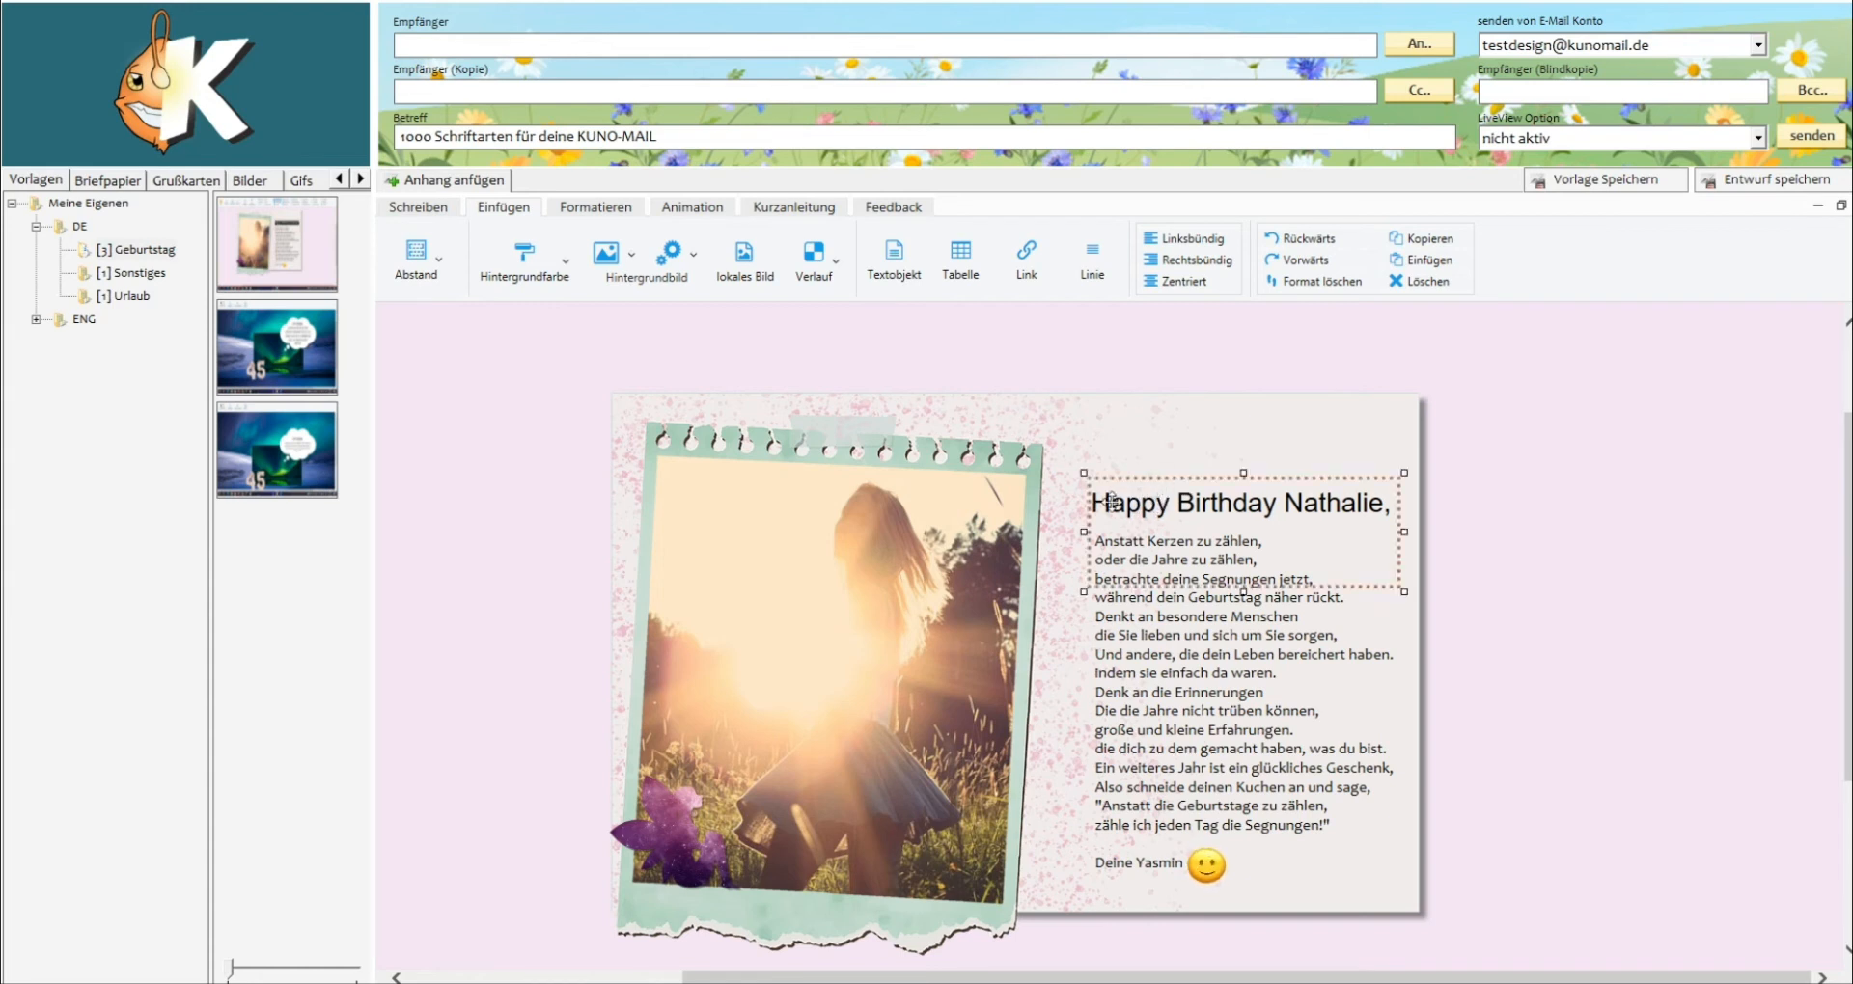
pyautogui.click(1111, 500)
pyautogui.moveTo(1090, 503); pyautogui.dragTo(1399, 519)
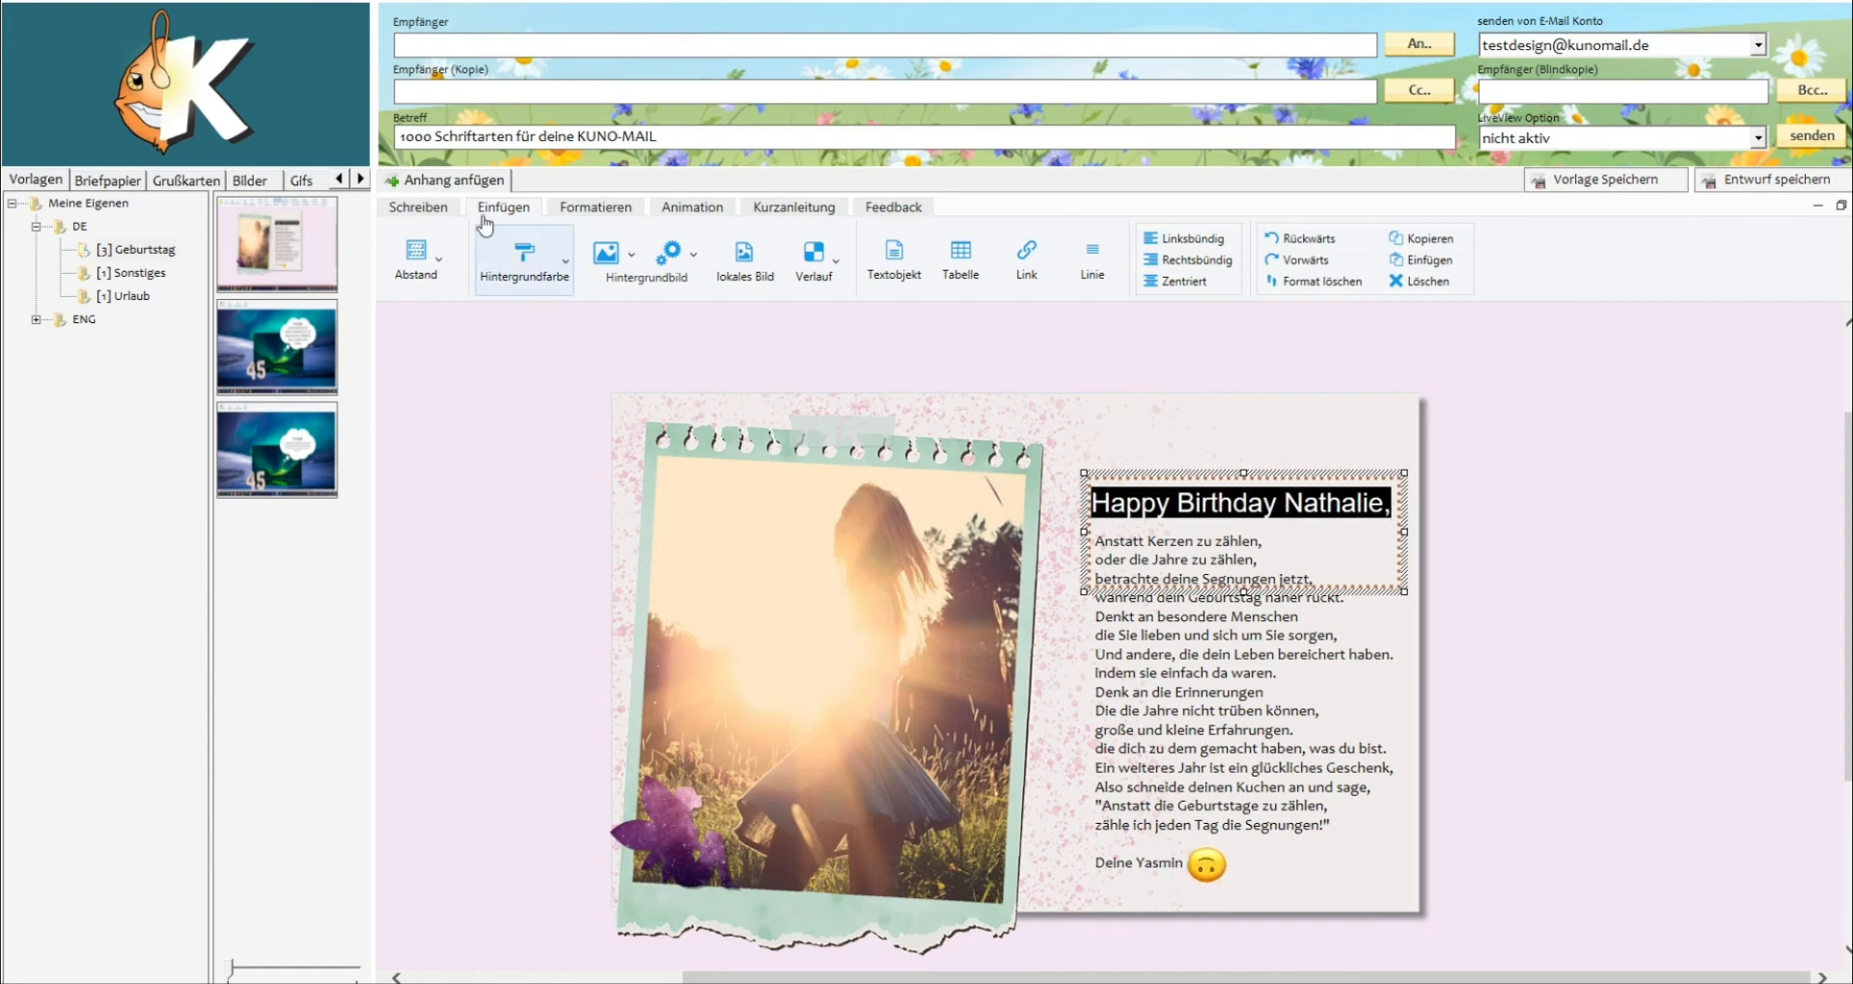
pyautogui.click(430, 208)
pyautogui.click(498, 260)
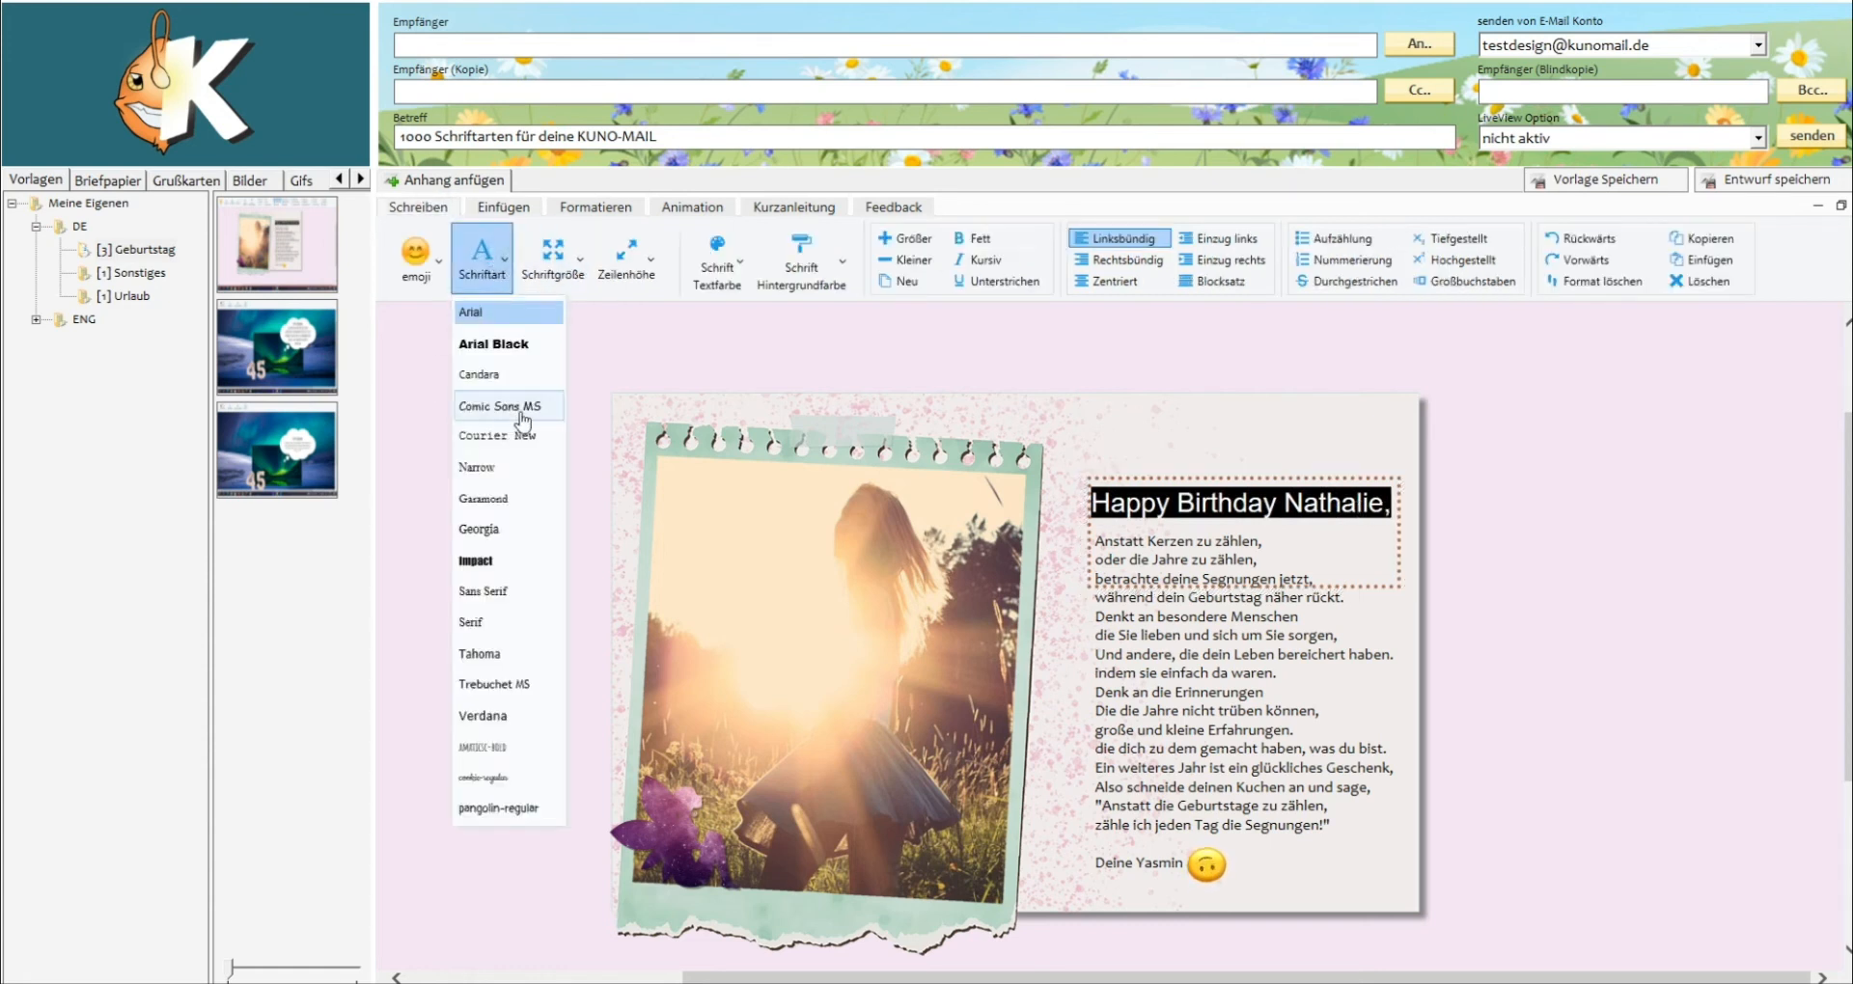
pyautogui.click(490, 747)
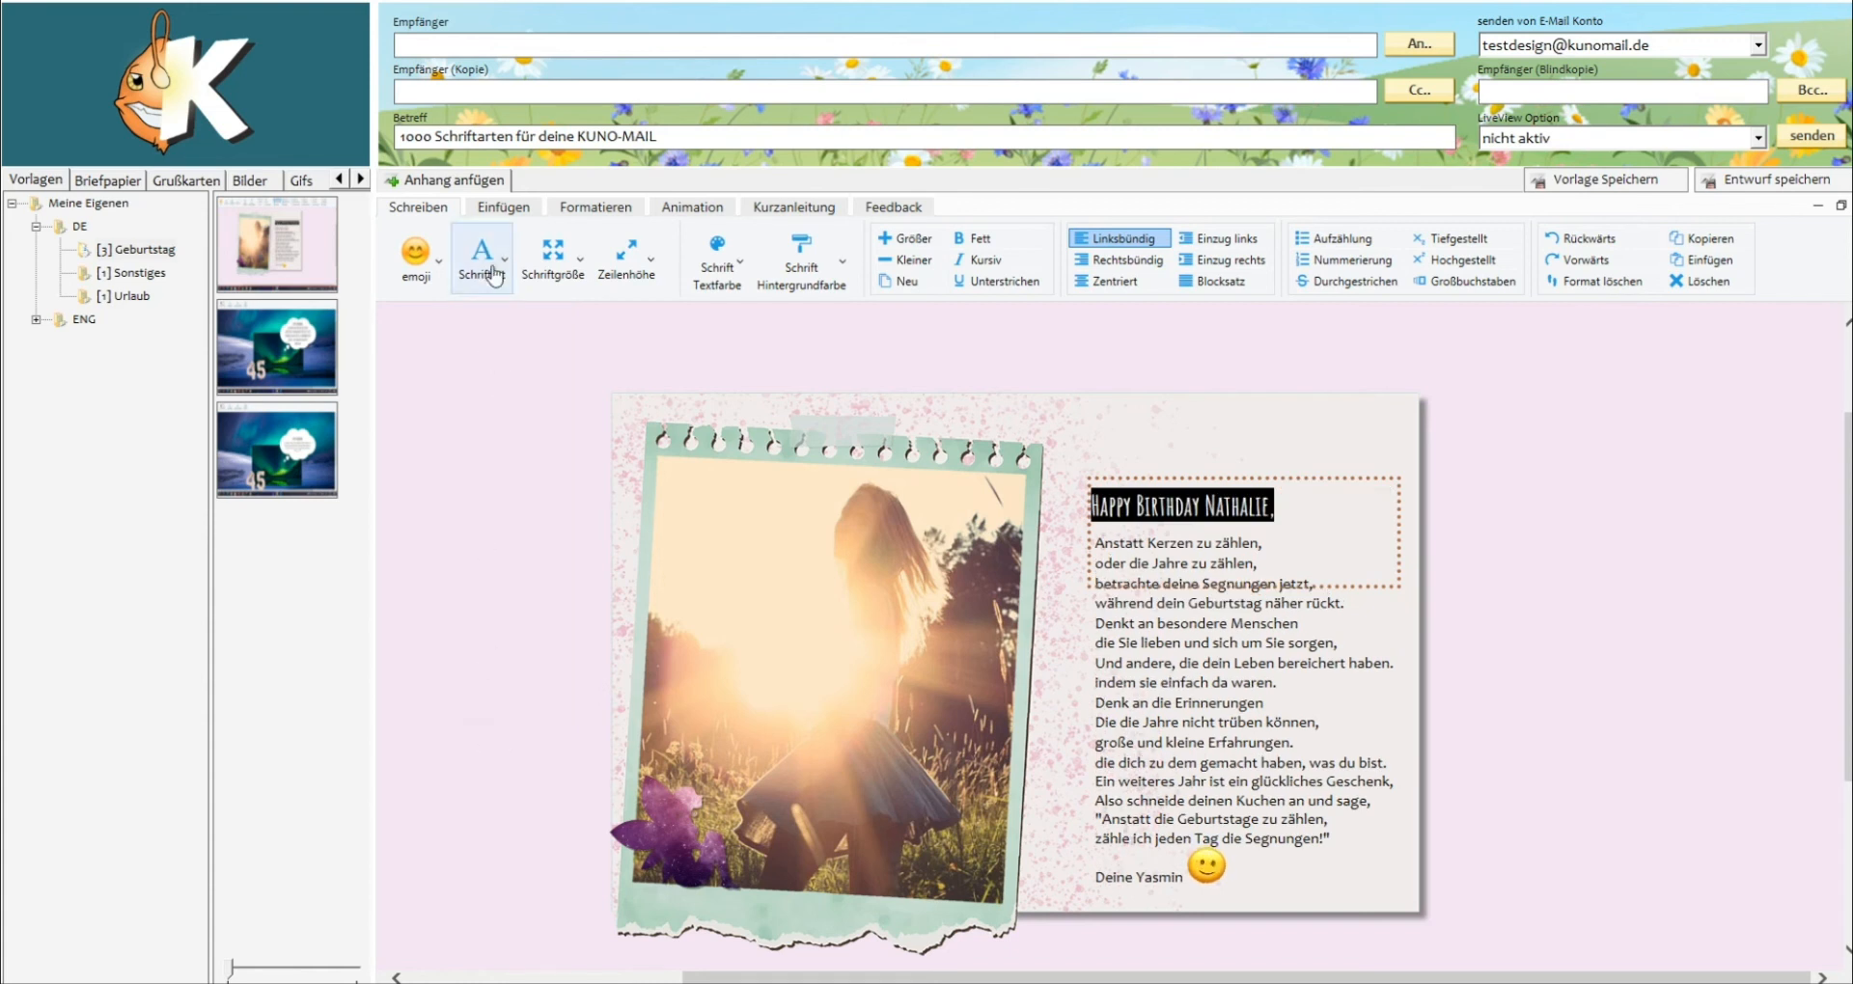
pyautogui.click(494, 277)
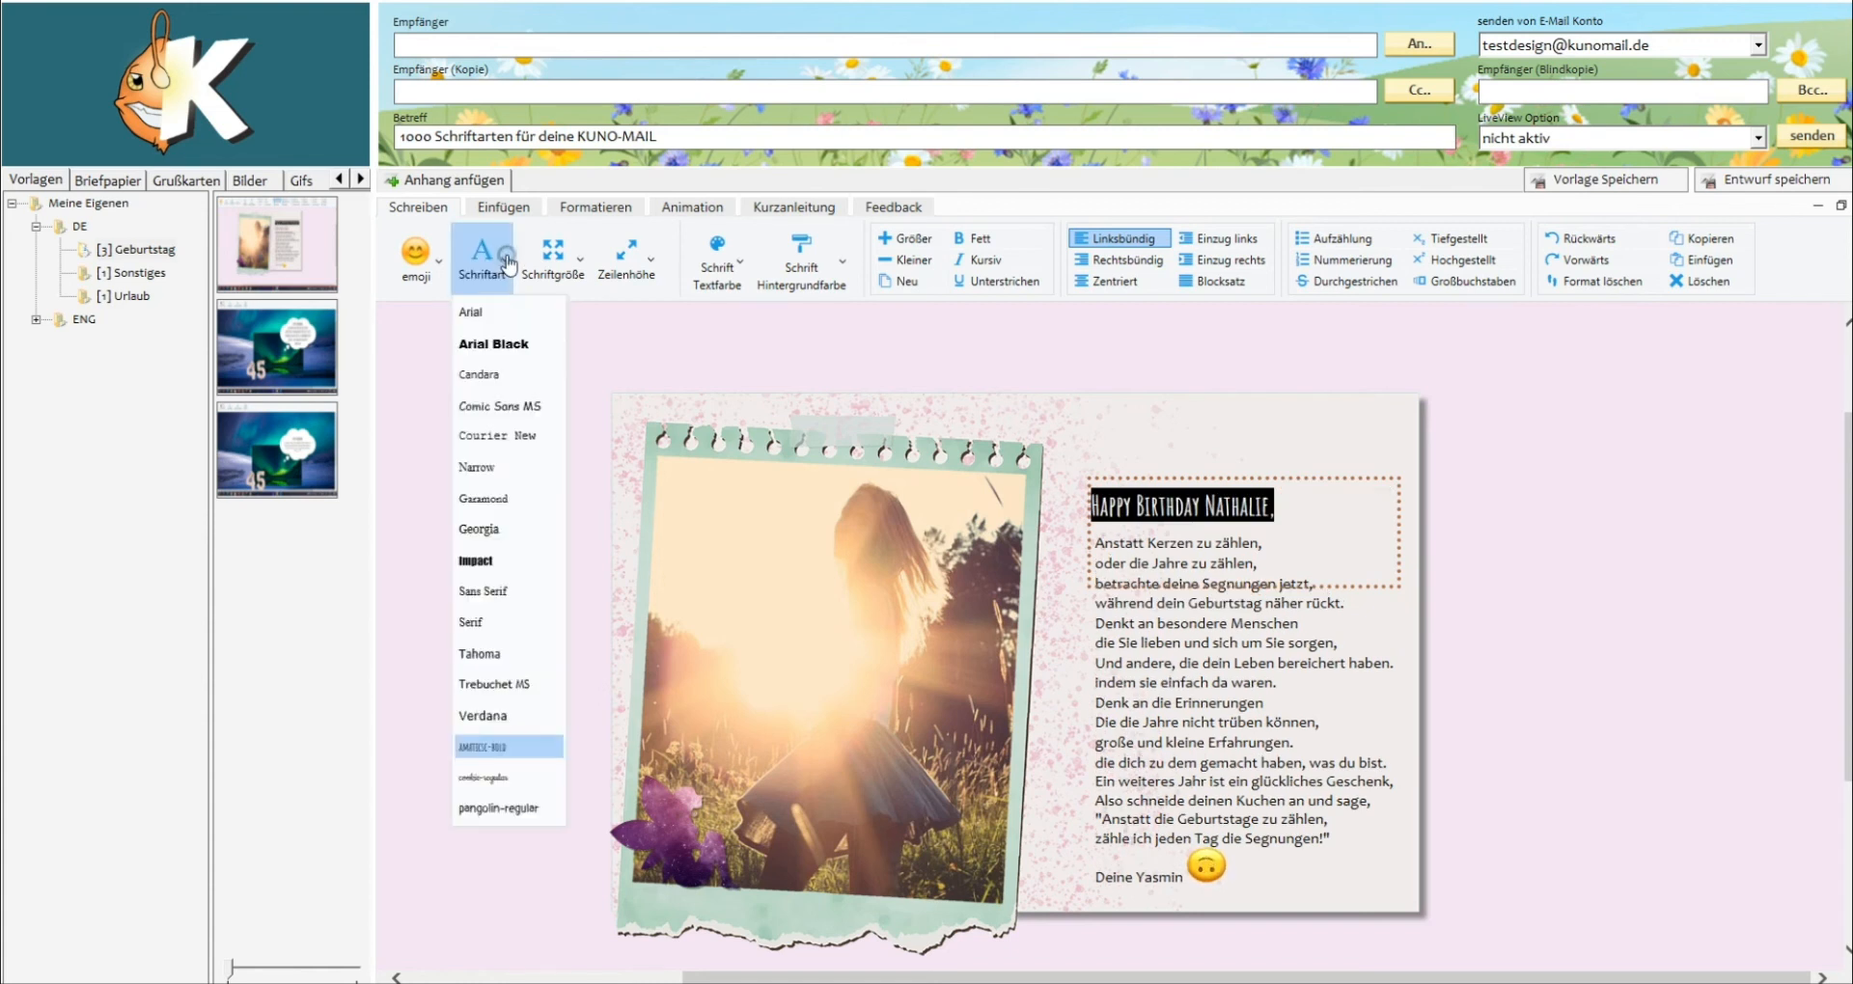
pyautogui.click(512, 778)
# Set the font size of the template's "Happy Birthday" headline to 36.
pyautogui.click(553, 253)
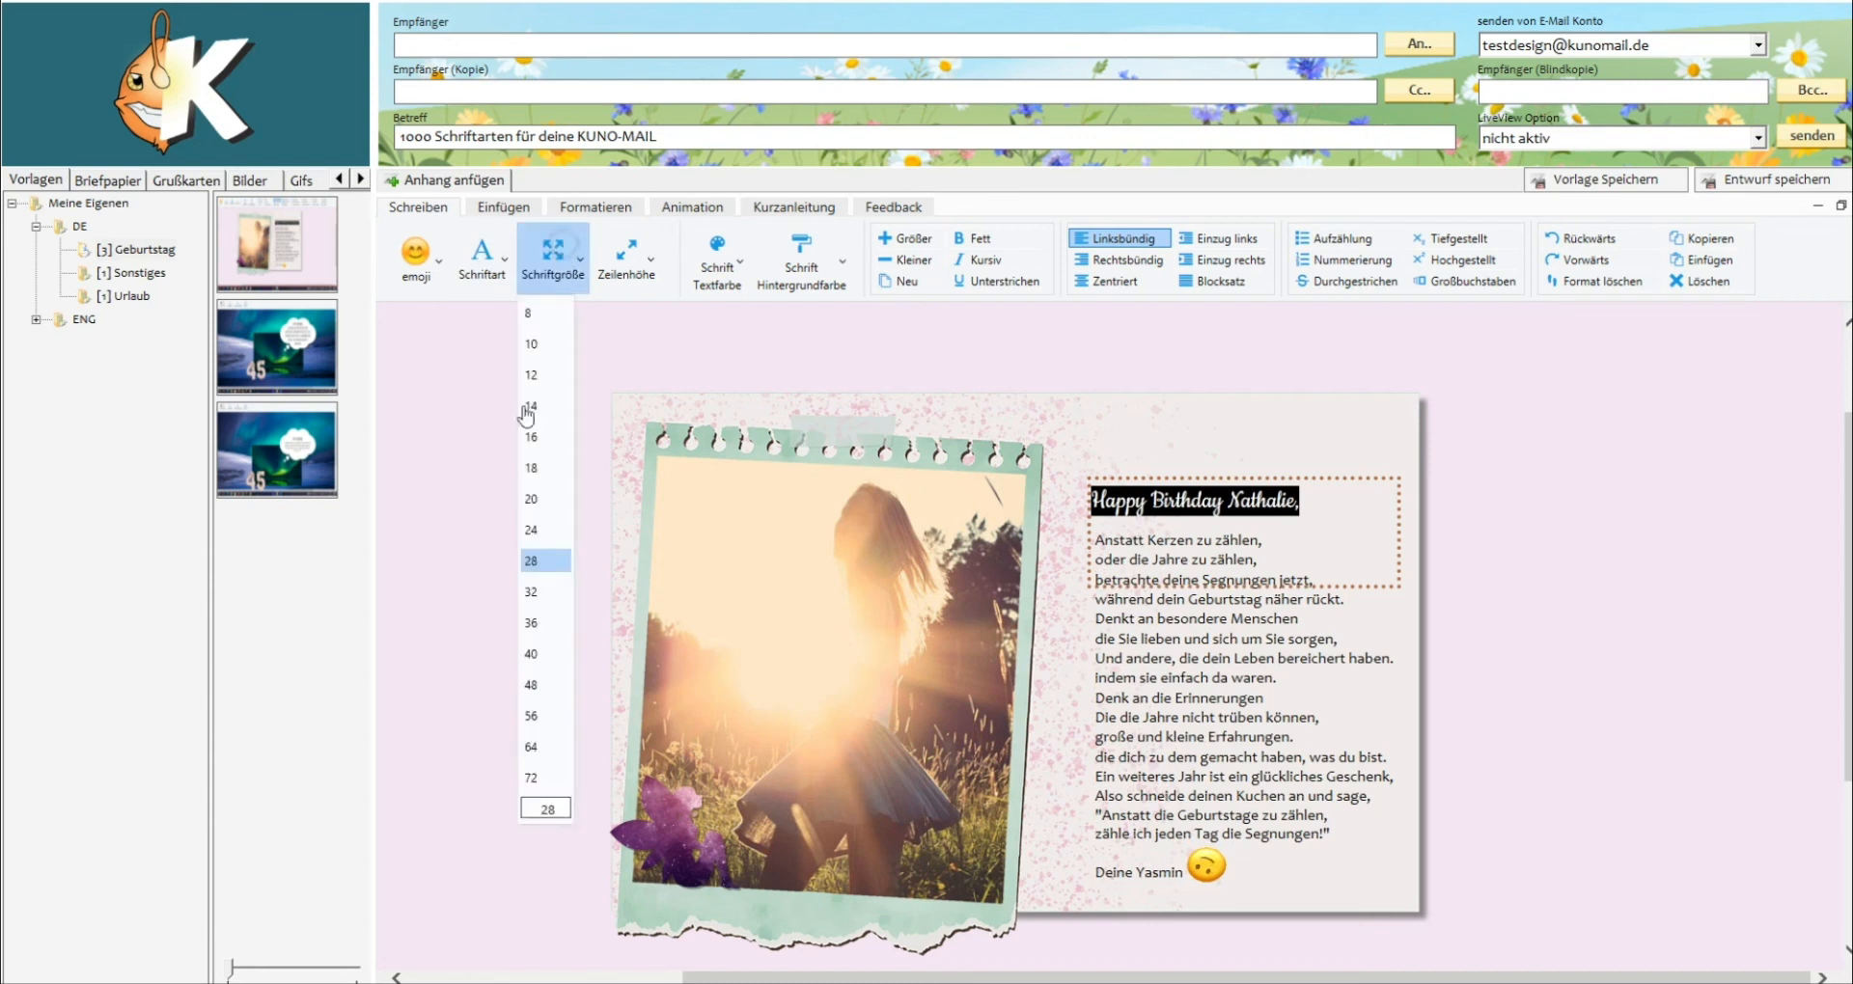
pyautogui.click(538, 623)
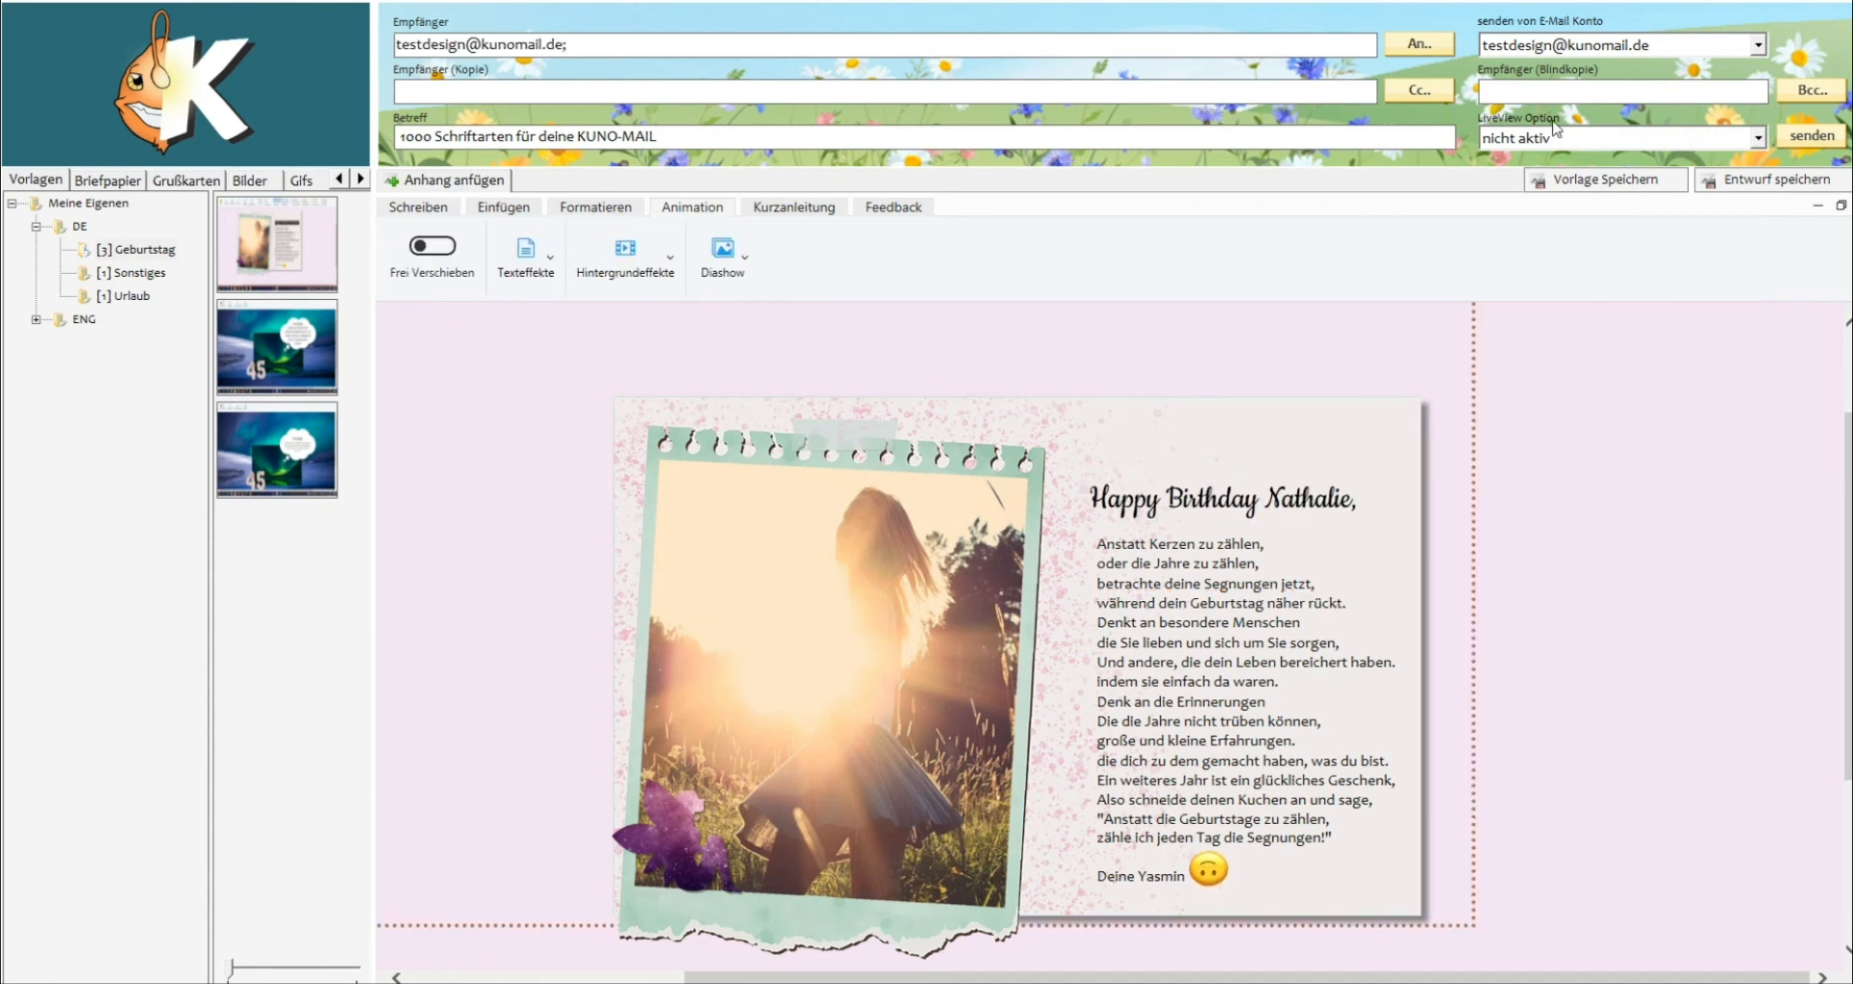
# Set the e-mail's LiveView option to "aktiv für 3 Tage" and send the birthday e-mail.
pyautogui.click(1544, 140)
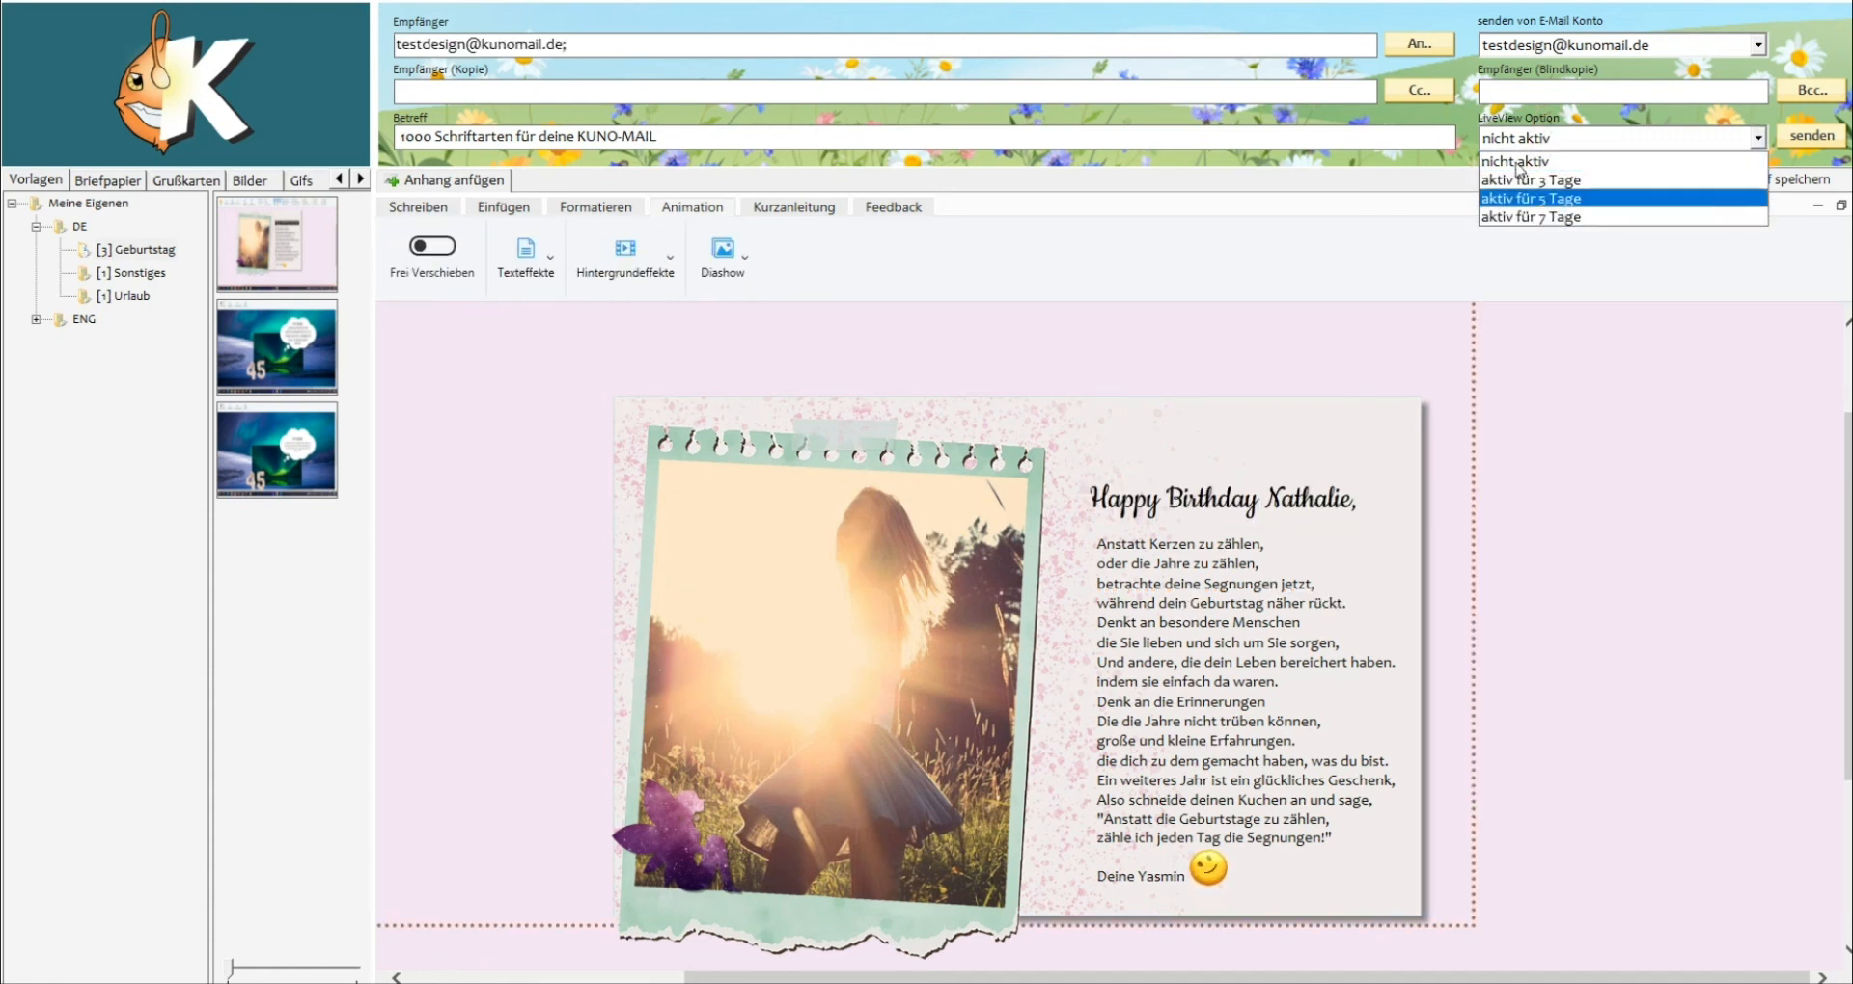
pyautogui.click(1518, 183)
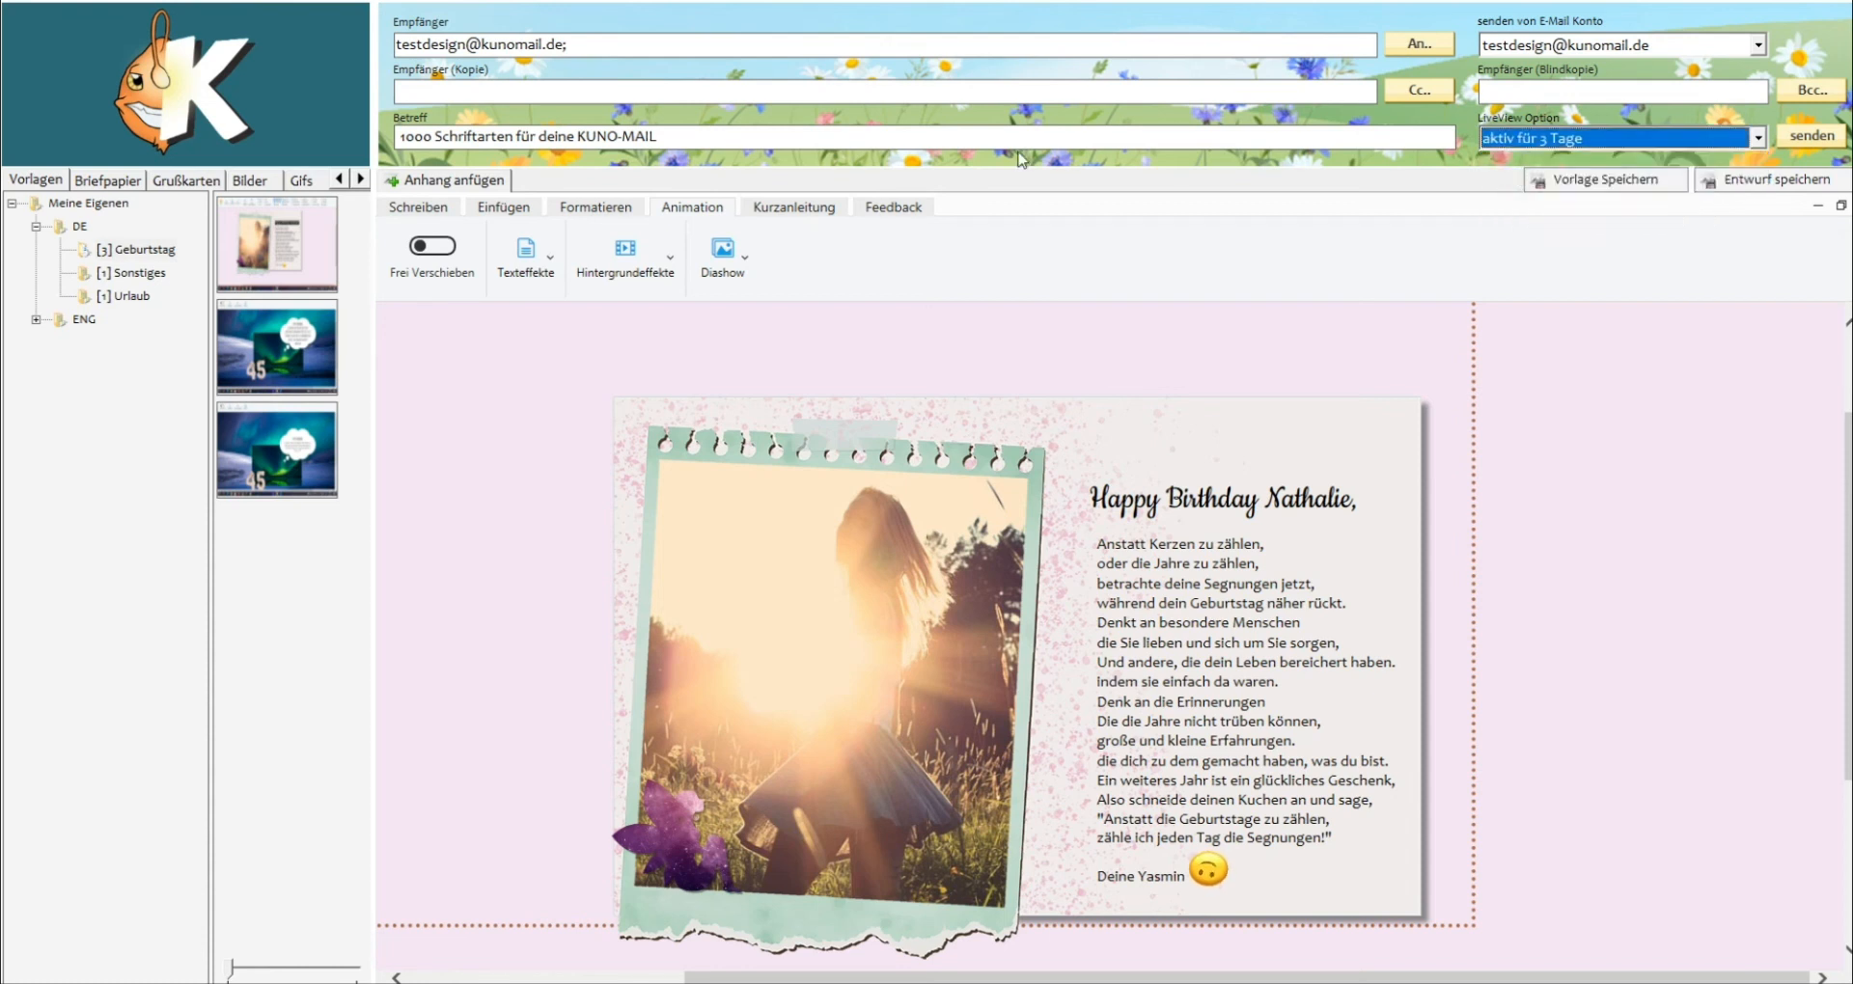
pyautogui.click(1814, 141)
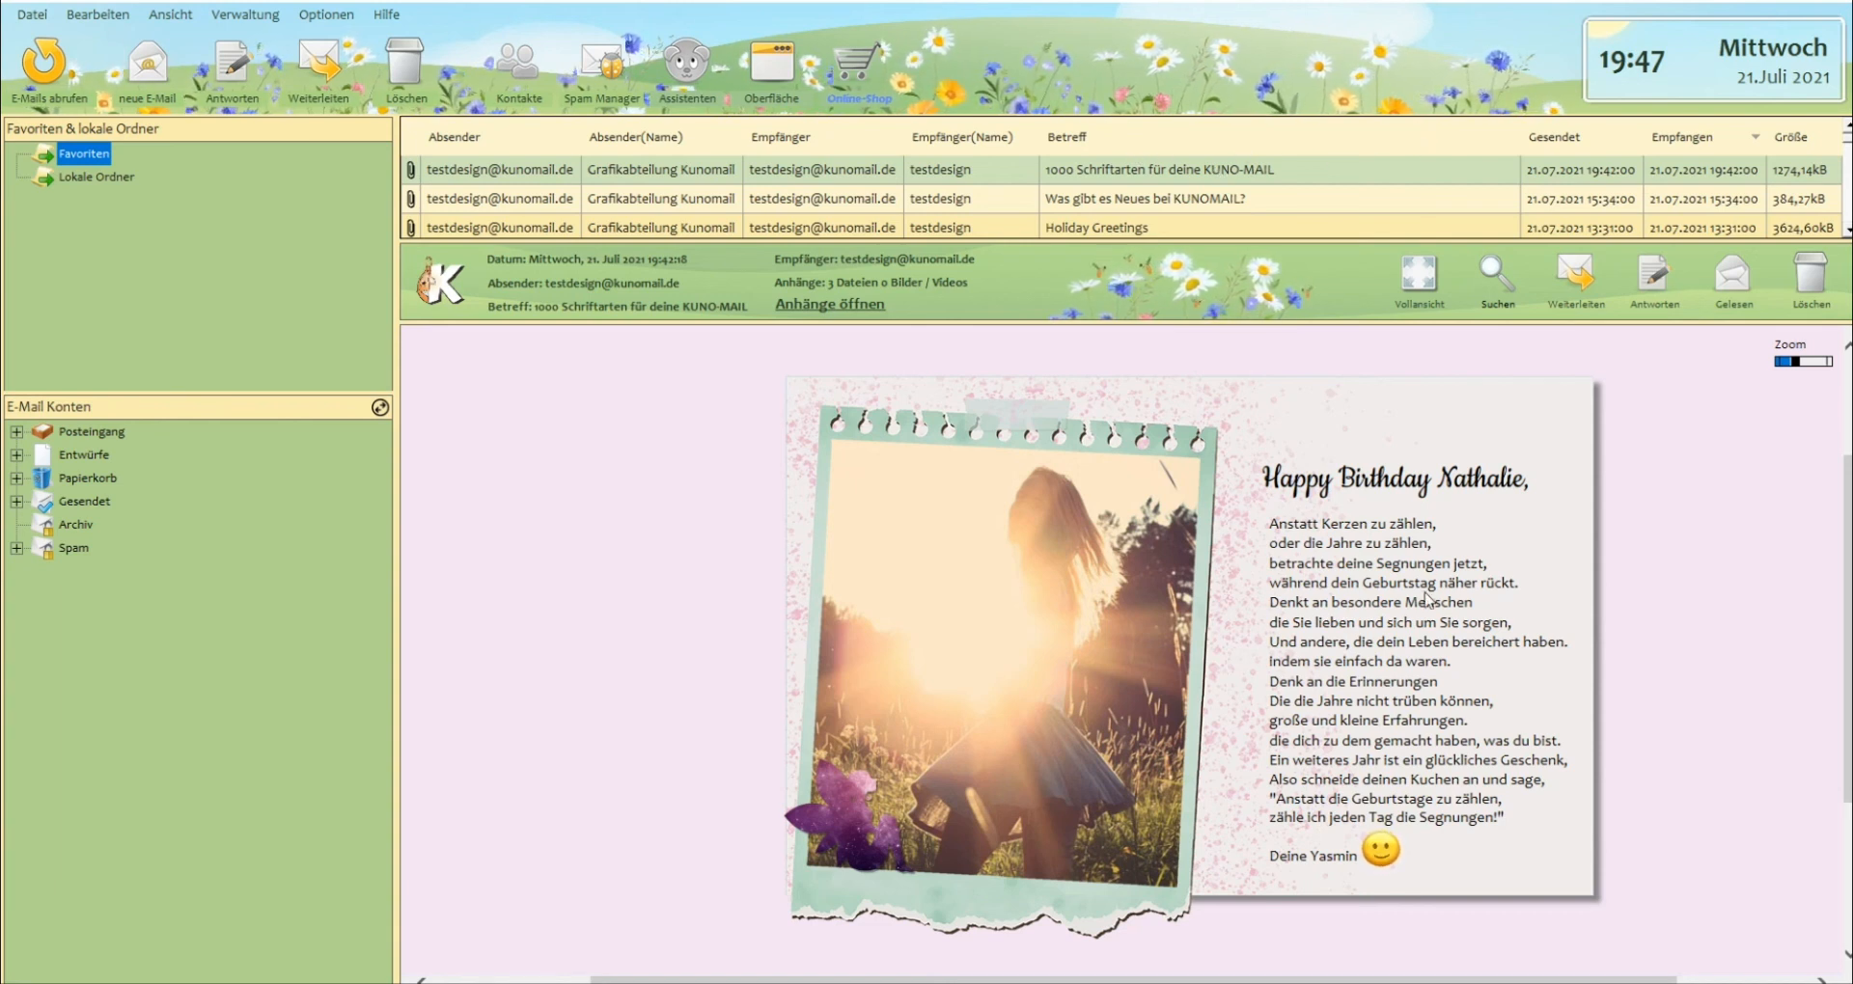
# View the received birthday e-mail in full view, then open its LiveView version in a maximized browser window.
pyautogui.click(1427, 282)
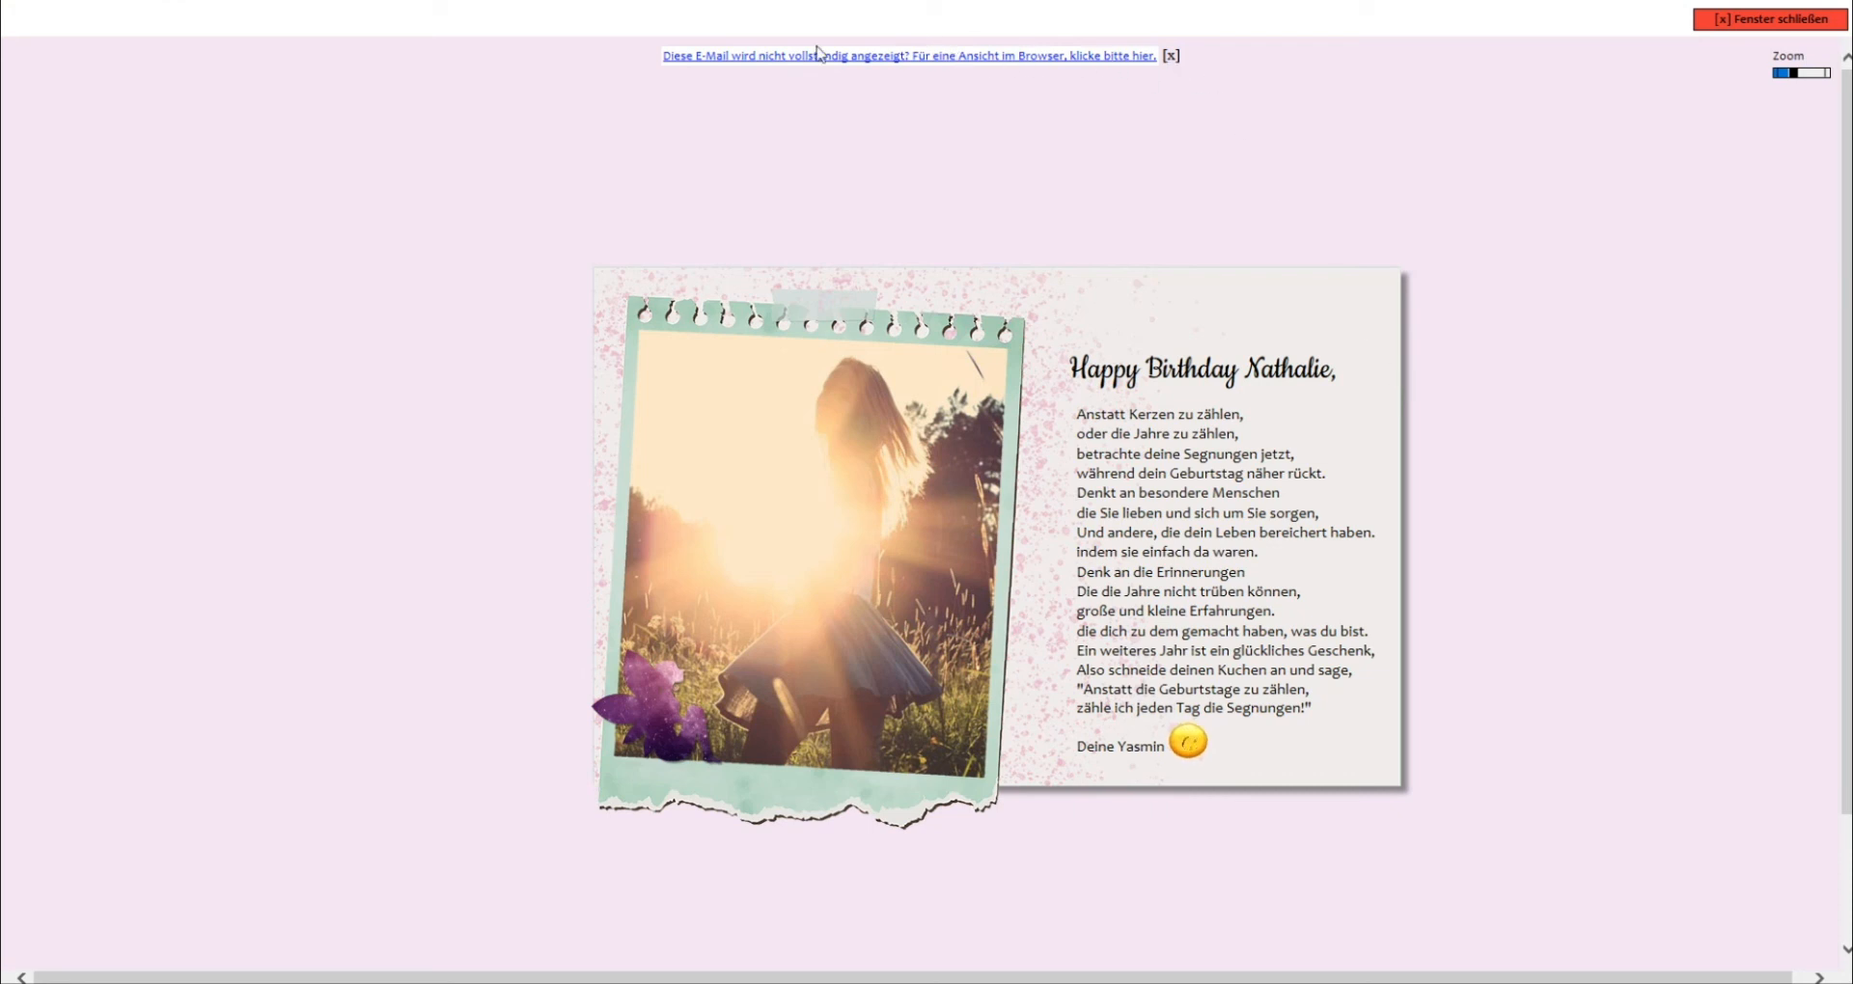
pyautogui.click(1056, 55)
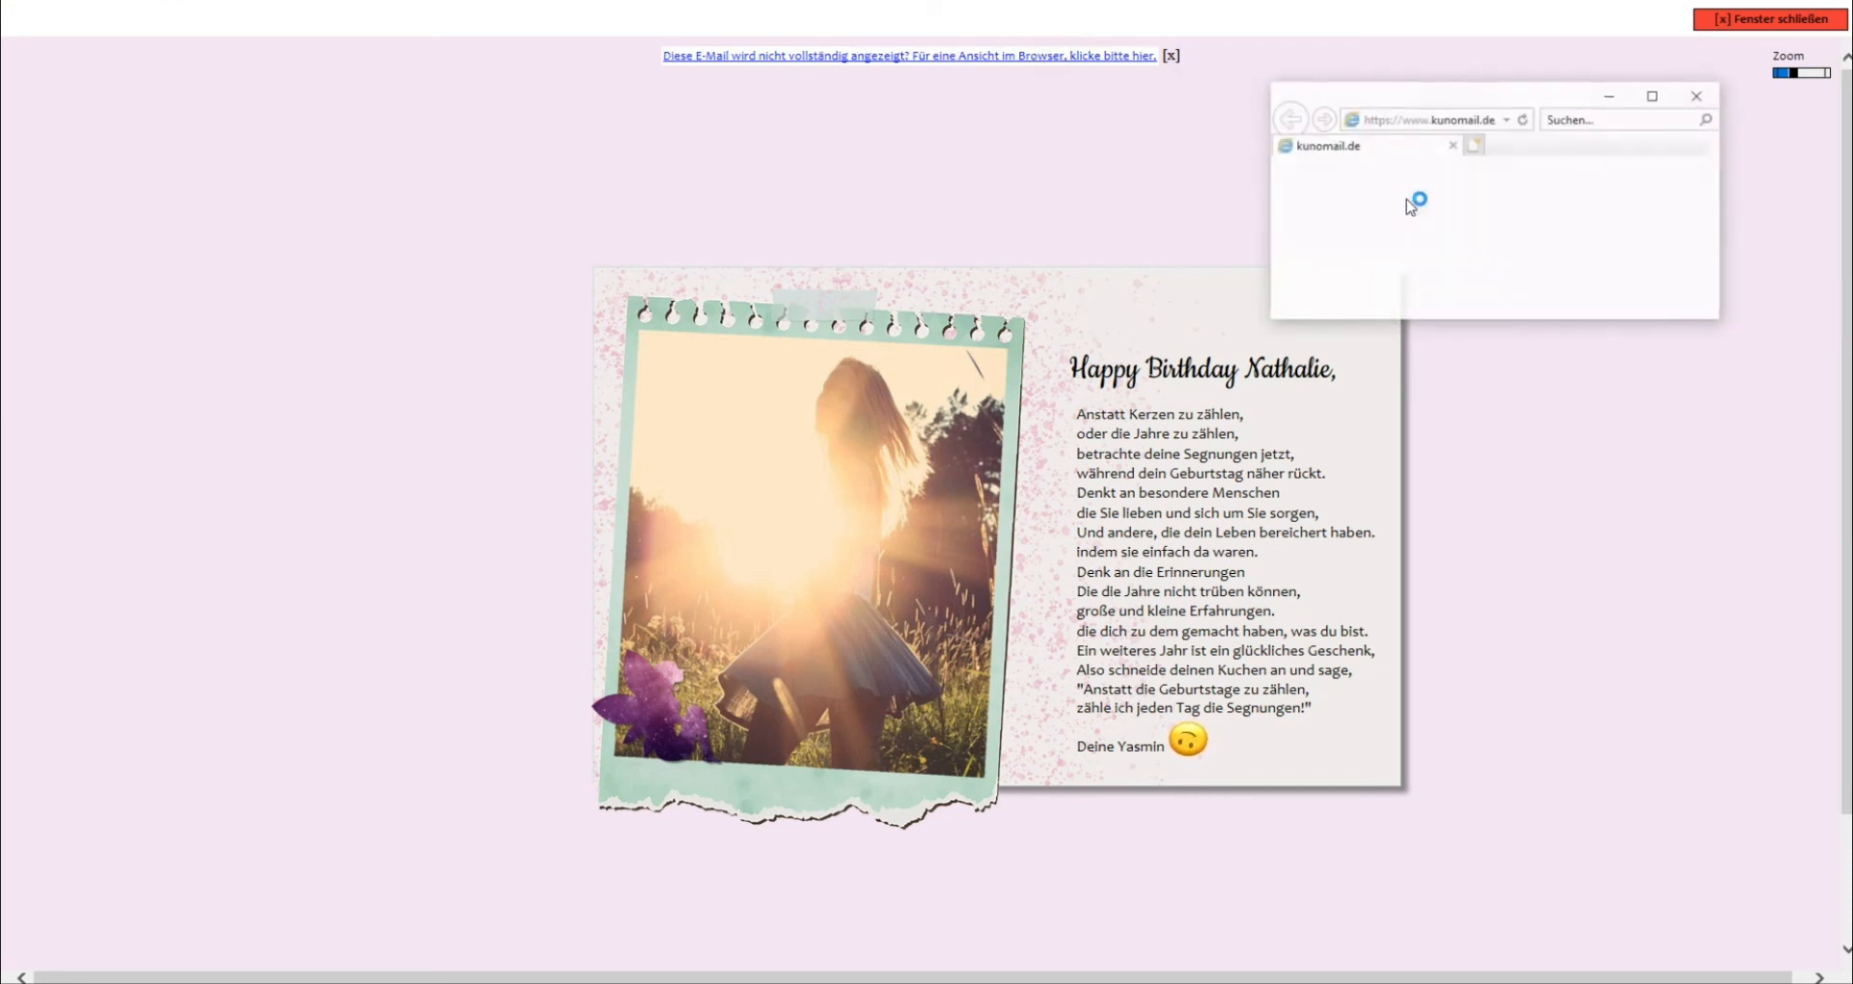
pyautogui.click(1650, 91)
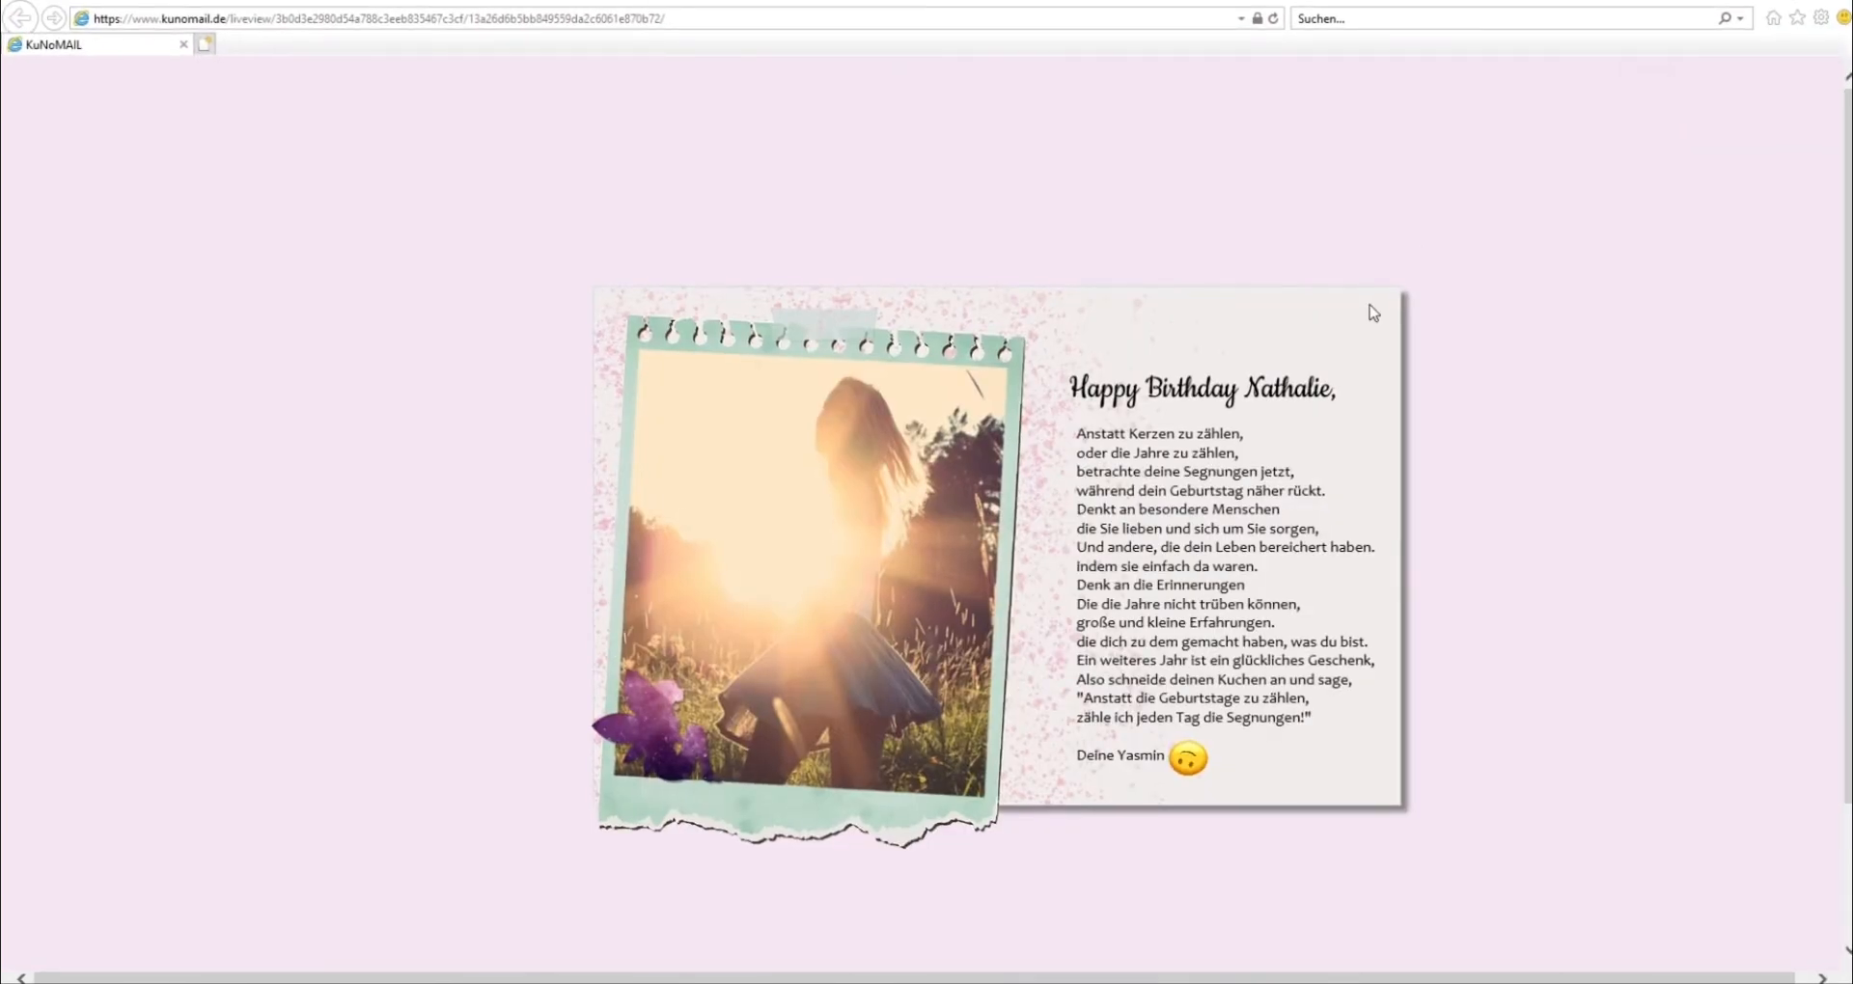